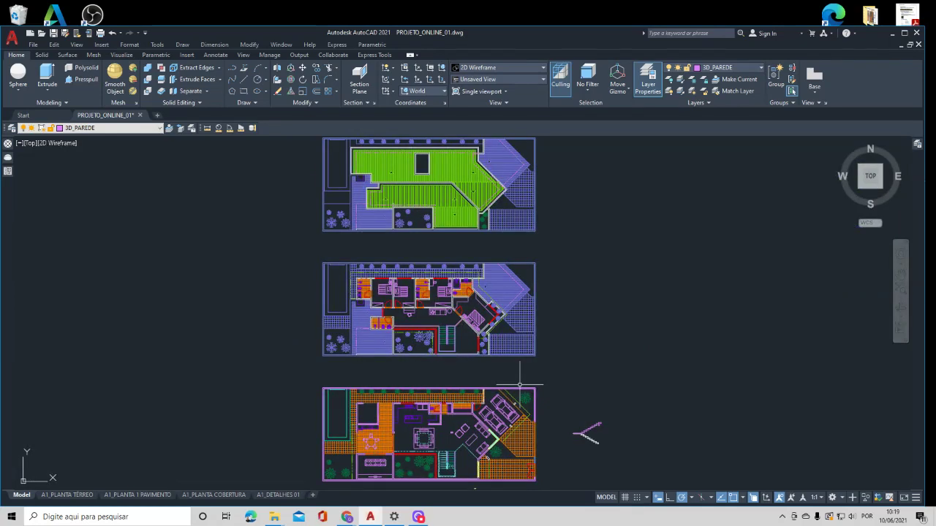
# - Examine the stair profile, the ground-floor plan with its 3D walls, and the upper-floor and roof plans in an orbited view
pyautogui.scroll(8, 591, 434)
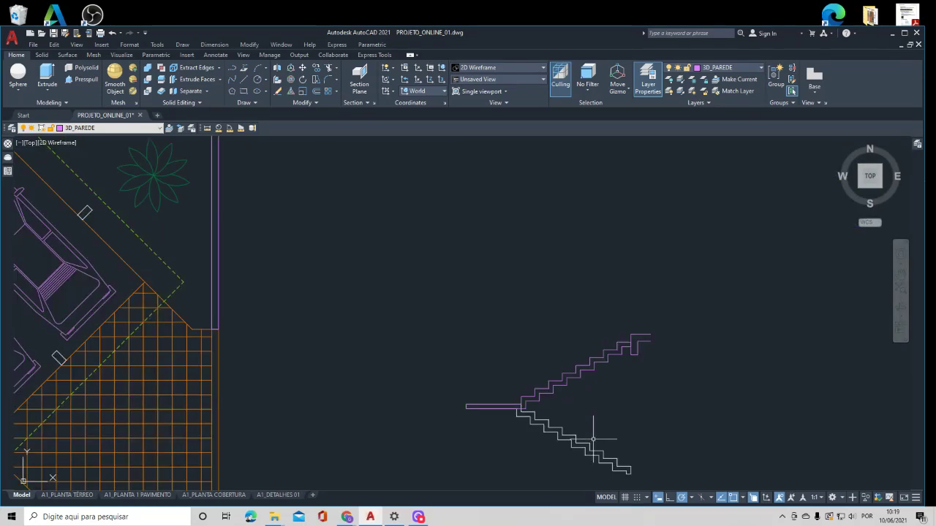
pyautogui.moveTo(595, 415); pyautogui.dragTo(557, 334, button='middle')
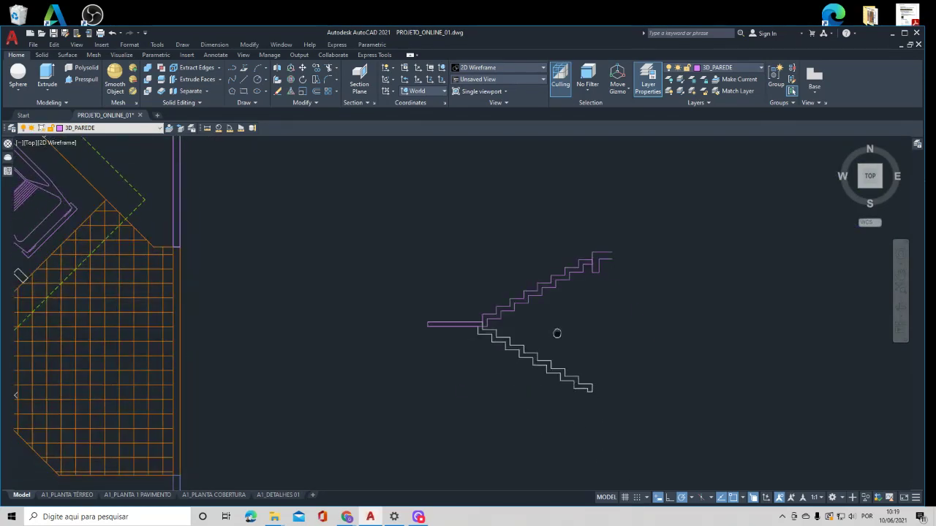
pyautogui.scroll(-4, 558, 334)
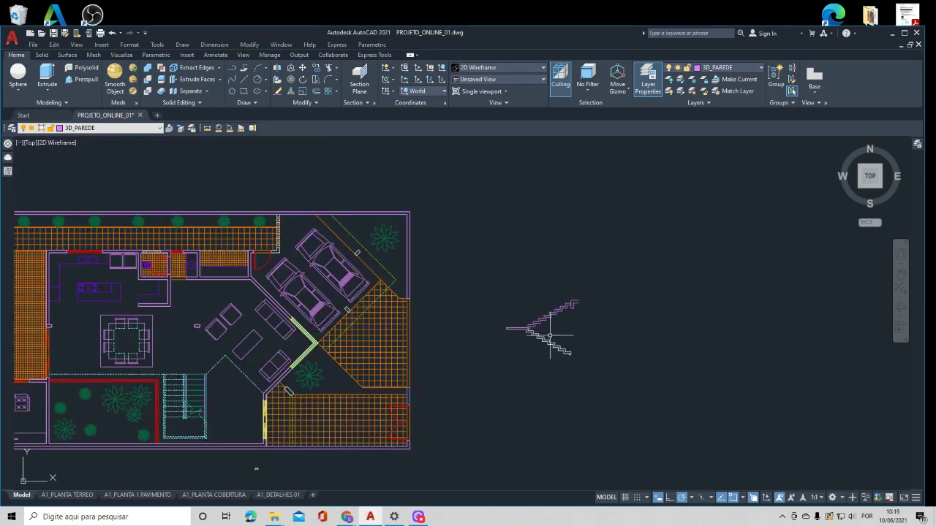
pyautogui.moveTo(488, 373); pyautogui.dragTo(664, 376, button='middle')
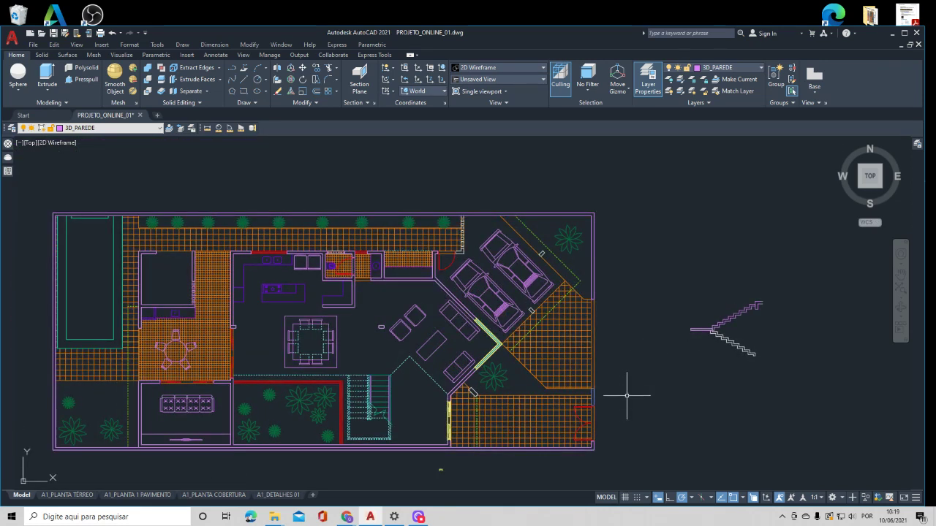
pyautogui.keyDown('shift'); pyautogui.moveTo(627, 396); pyautogui.dragTo(597, 322, button='middle'); pyautogui.keyUp('shift')
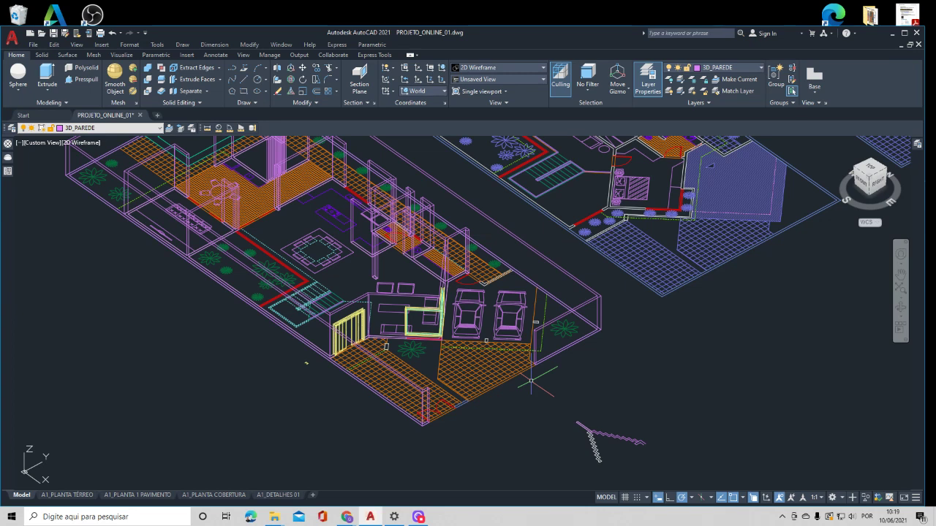
pyautogui.moveTo(351, 272); pyautogui.dragTo(476, 344, button='middle')
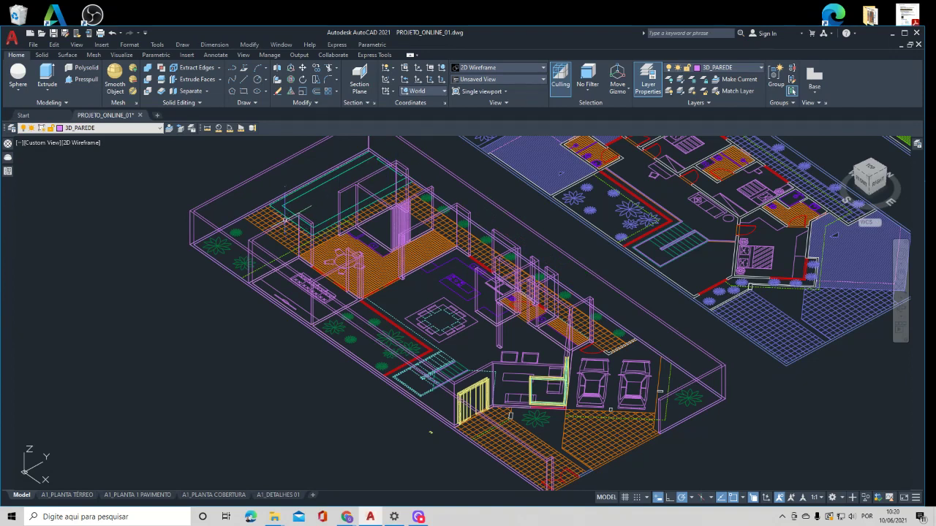
pyautogui.moveTo(279, 242)
pyautogui.moveTo(572, 248); pyautogui.dragTo(382, 248, button='middle')
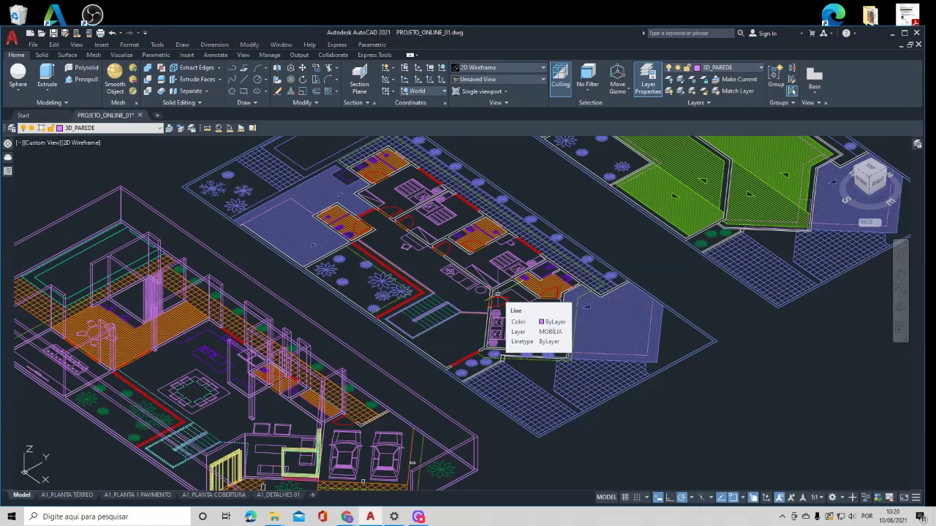
pyautogui.moveTo(495, 296); pyautogui.dragTo(706, 201, button='middle')
pyautogui.moveTo(657, 321); pyautogui.dragTo(560, 288, button='middle')
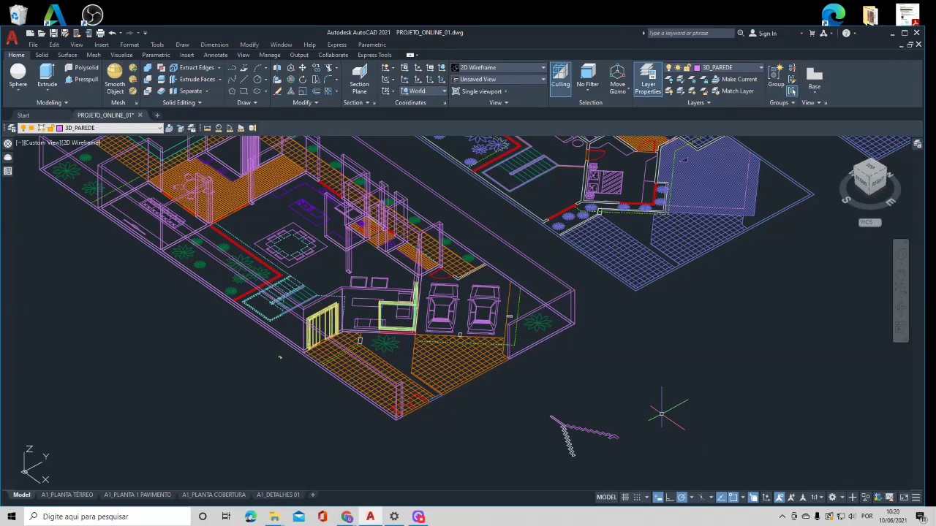
# - Return to the plan view and inspect the closed profile of the lower stair flight and its landing
pyautogui.write('plan')
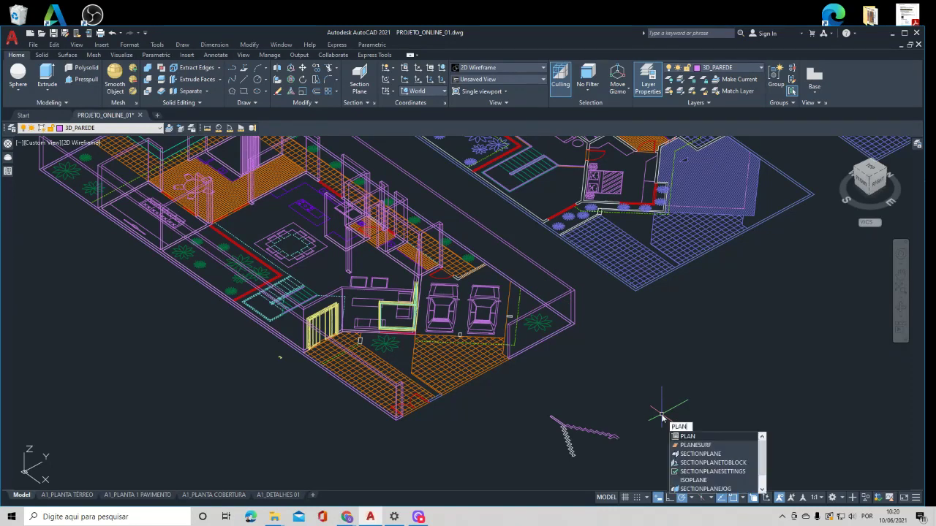
pyautogui.press('Return')
pyautogui.press('Return')
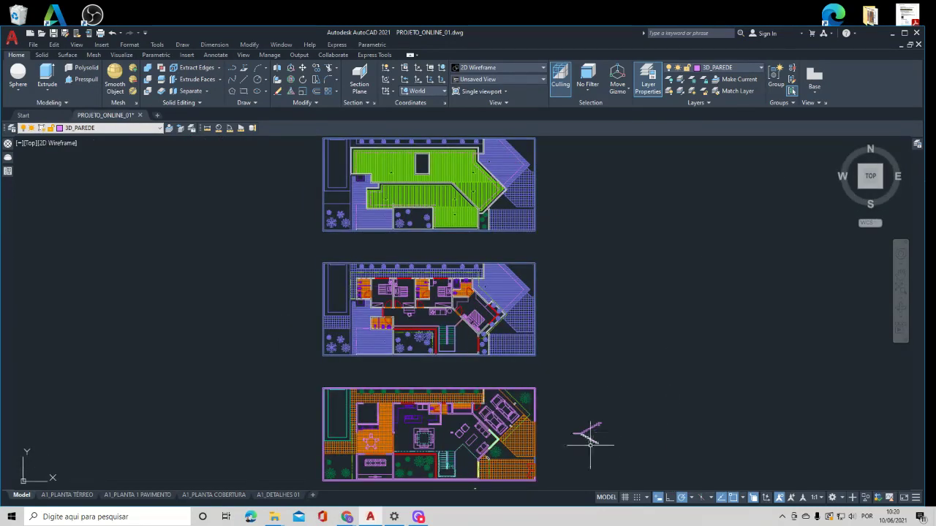
pyautogui.scroll(8, 592, 434)
pyautogui.moveTo(618, 385); pyautogui.dragTo(560, 366, button='middle')
pyautogui.scroll(2, 560, 362)
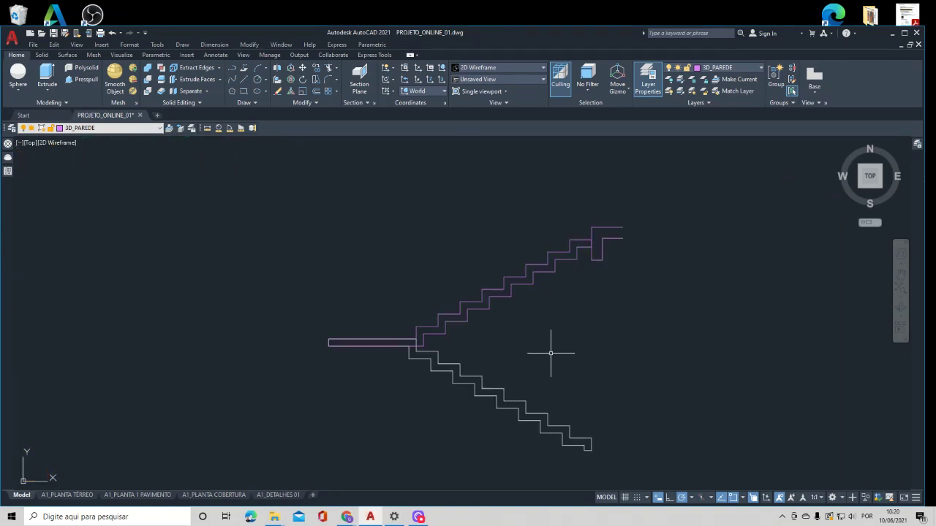
pyautogui.click(606, 428)
pyautogui.click(539, 453)
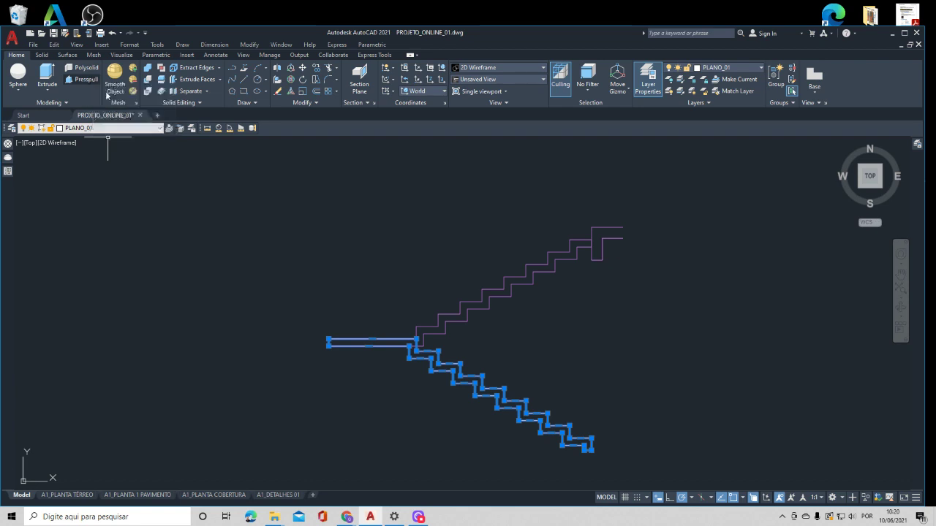
pyautogui.press('Escape')
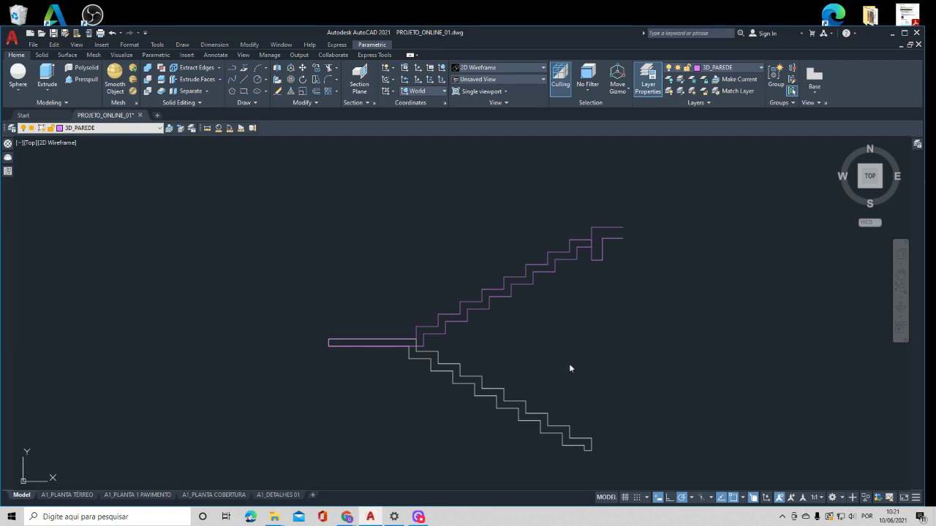
# - Measure the width of the stair flight in the ground-floor plan in an orbited 3D view
pyautogui.keyDown('shift'); pyautogui.moveTo(540, 418); pyautogui.dragTo(560, 270, button='middle'); pyautogui.keyUp('shift')
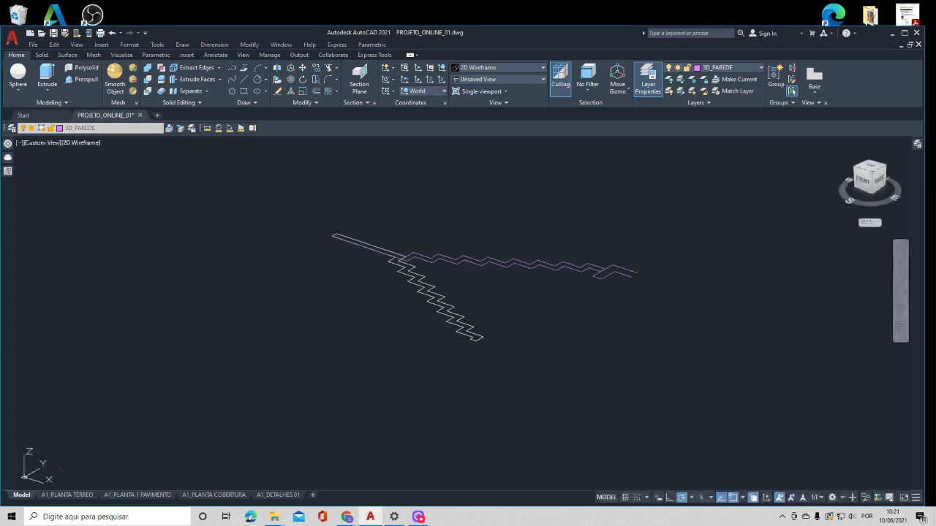
pyautogui.moveTo(484, 285); pyautogui.dragTo(628, 386, button='middle')
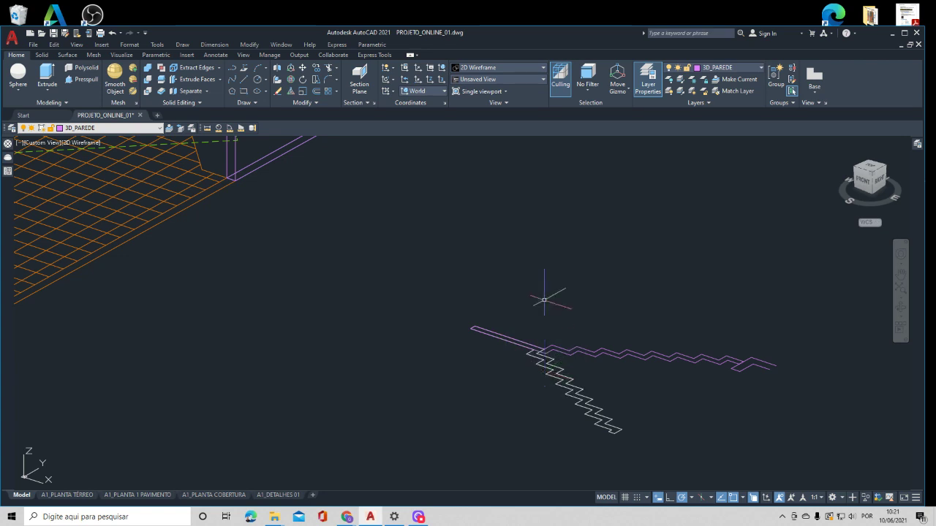
pyautogui.scroll(-2, 549, 278)
pyautogui.scroll(3, 390, 312)
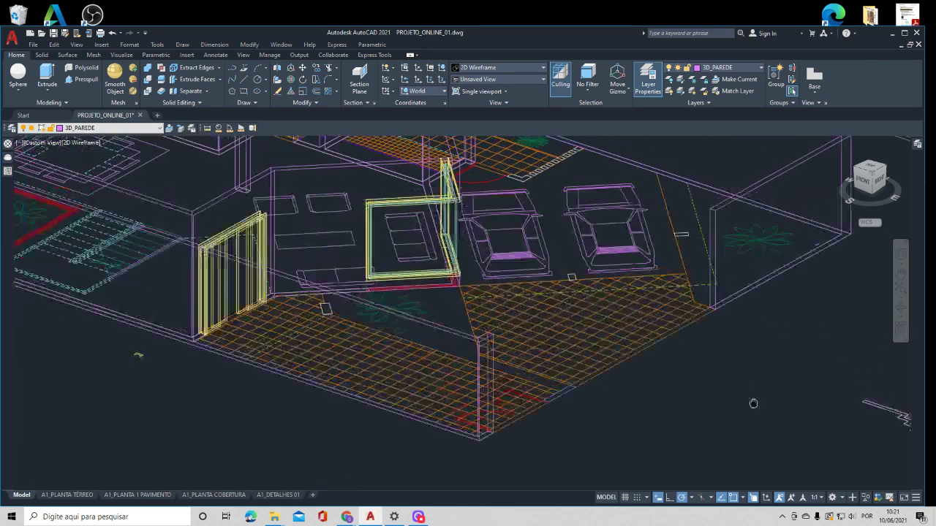
pyautogui.scroll(2, 324, 313)
pyautogui.moveTo(129, 236); pyautogui.dragTo(452, 235, button='middle')
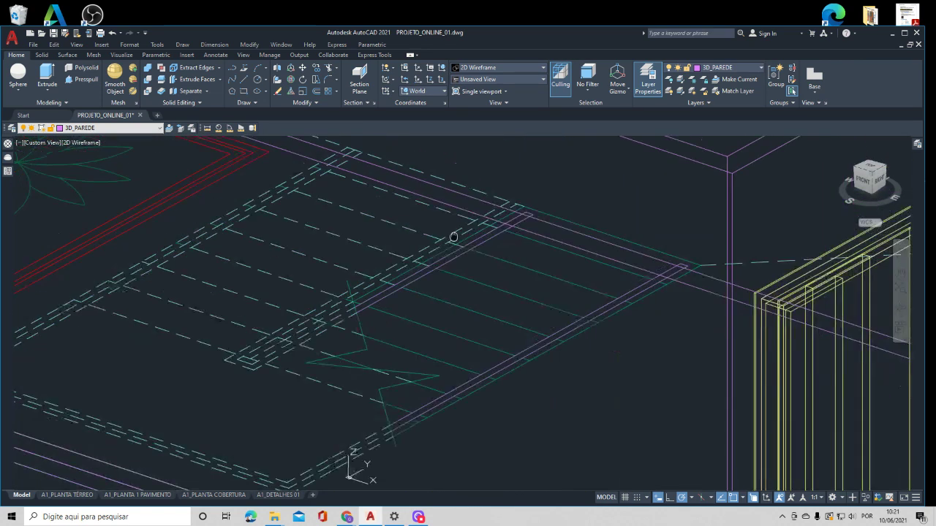
pyautogui.write('di')
pyautogui.press('Return')
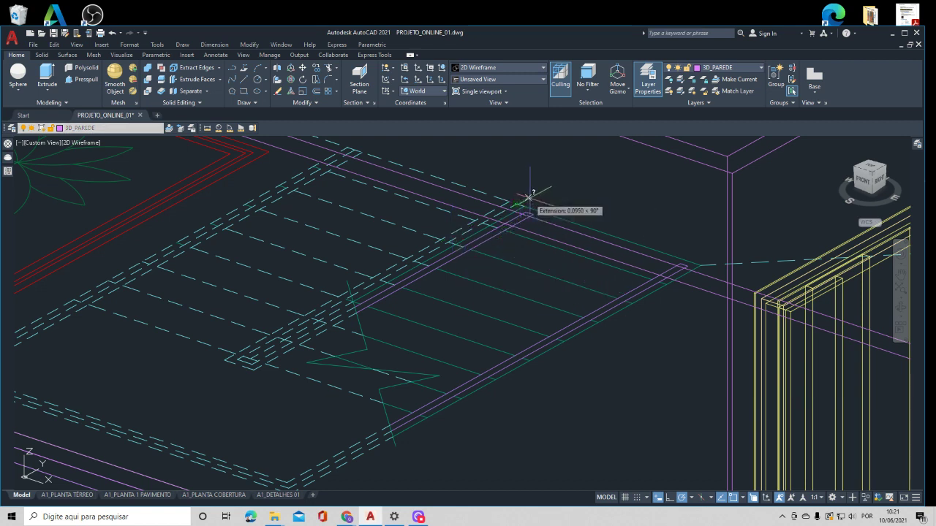
pyautogui.click(522, 208)
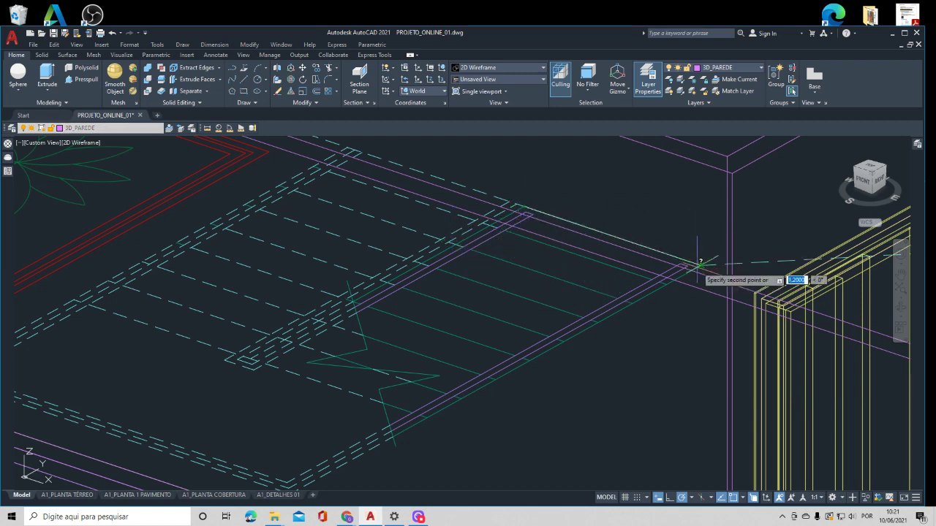
pyautogui.click(680, 248)
# - Inspect the lower and upper stair flight profiles beside the house in the orbited view
pyautogui.scroll(-5, 680, 249)
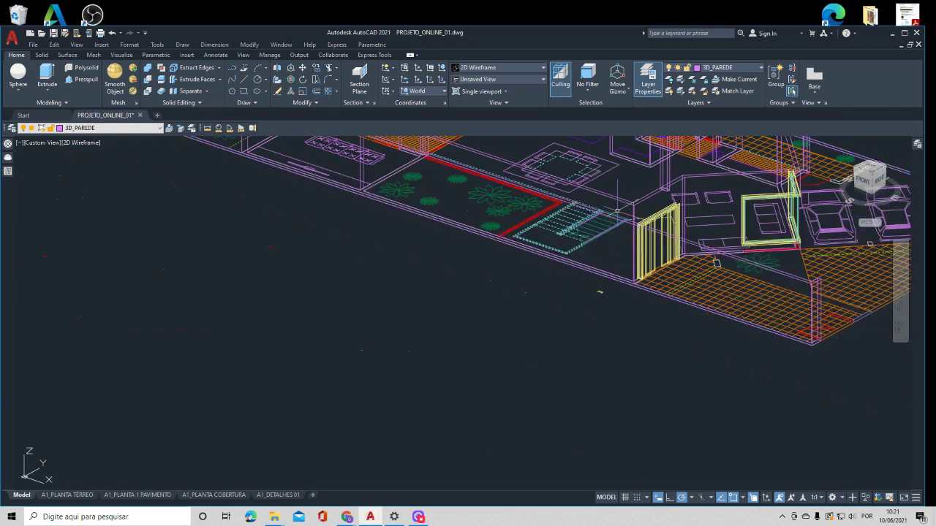
pyautogui.scroll(2, 626, 367)
pyautogui.moveTo(626, 366); pyautogui.dragTo(417, 324, button='middle')
pyautogui.scroll(4, 519, 336)
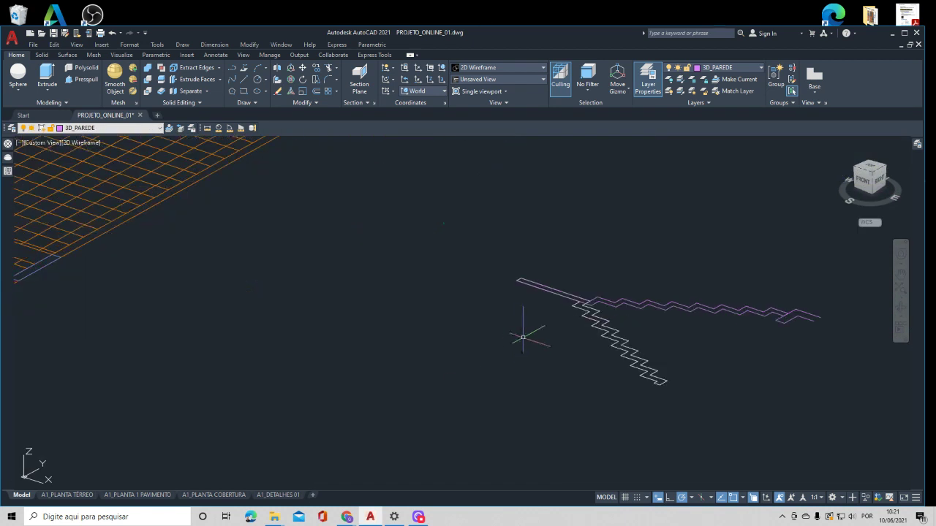
pyautogui.moveTo(650, 312); pyautogui.dragTo(463, 320, button='middle')
pyautogui.click(439, 340)
pyautogui.click(529, 311)
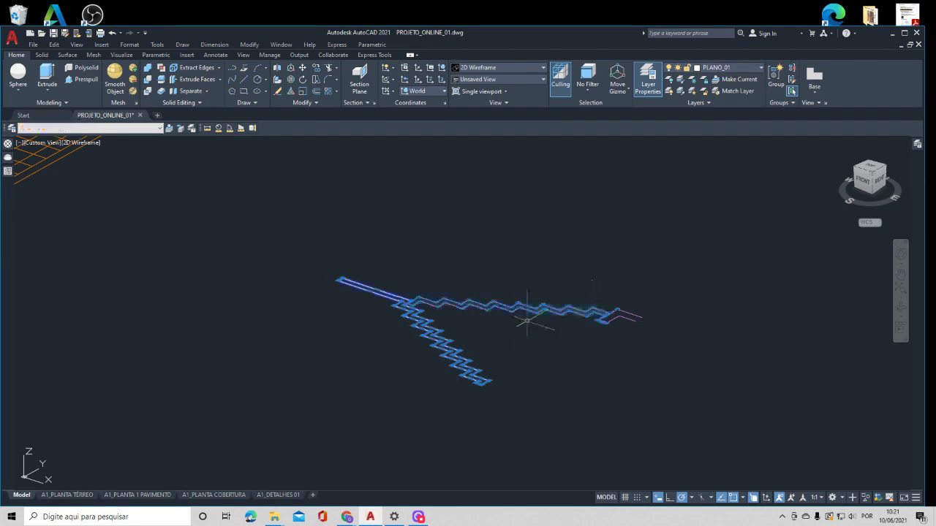
pyautogui.press('Escape')
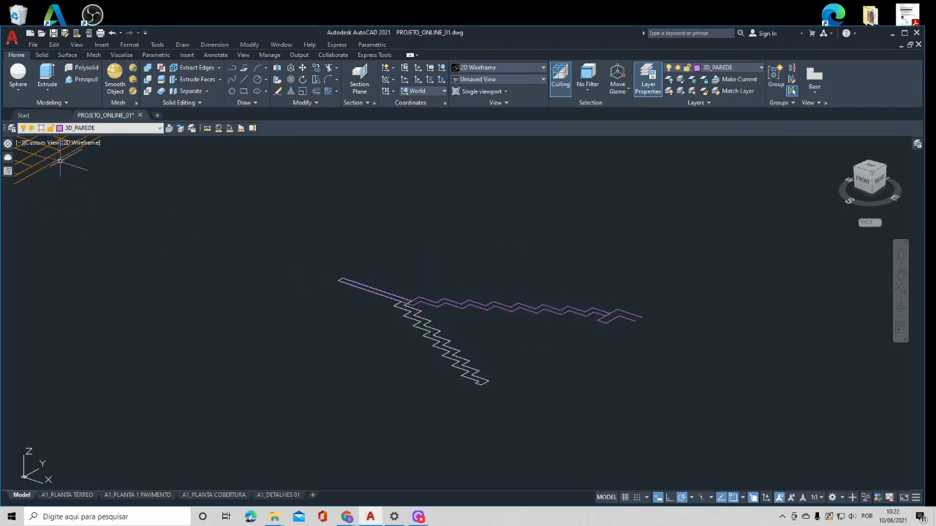
# - Create a layer named 3D_ESCADA and give it a light green color
pyautogui.click(128, 136)
pyautogui.scroll(2, 102, 158)
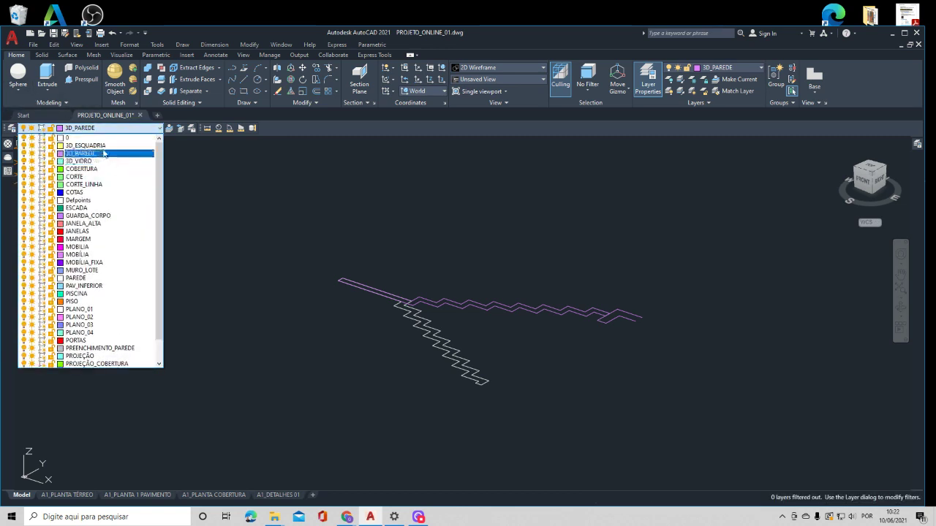
pyautogui.click(916, 145)
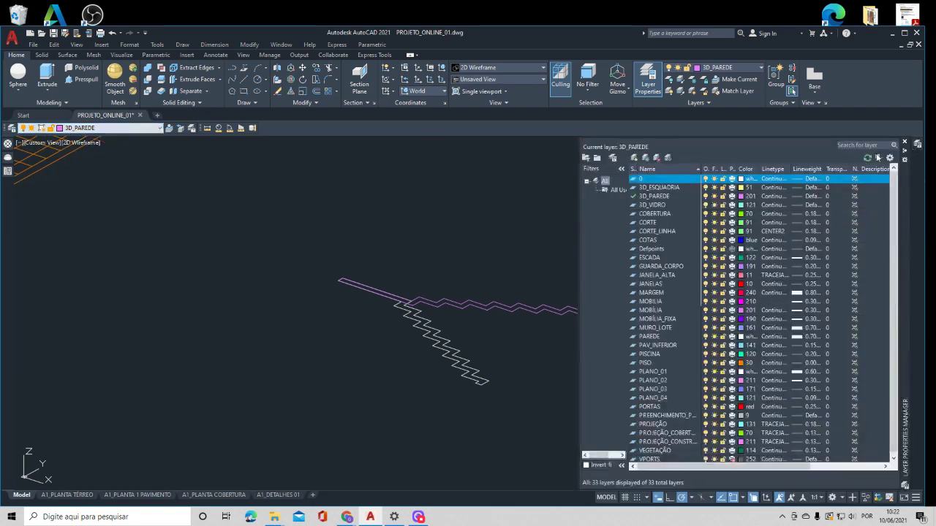
pyautogui.click(634, 157)
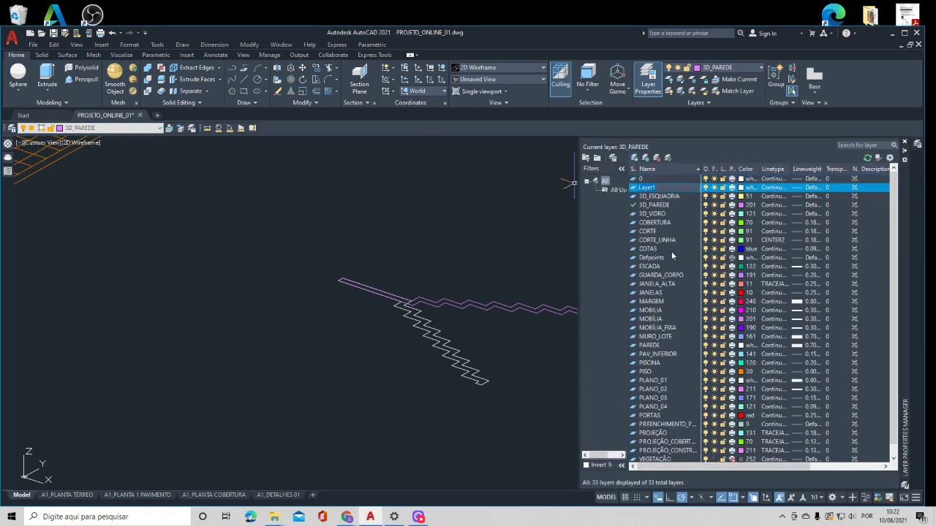
pyautogui.write('3d')
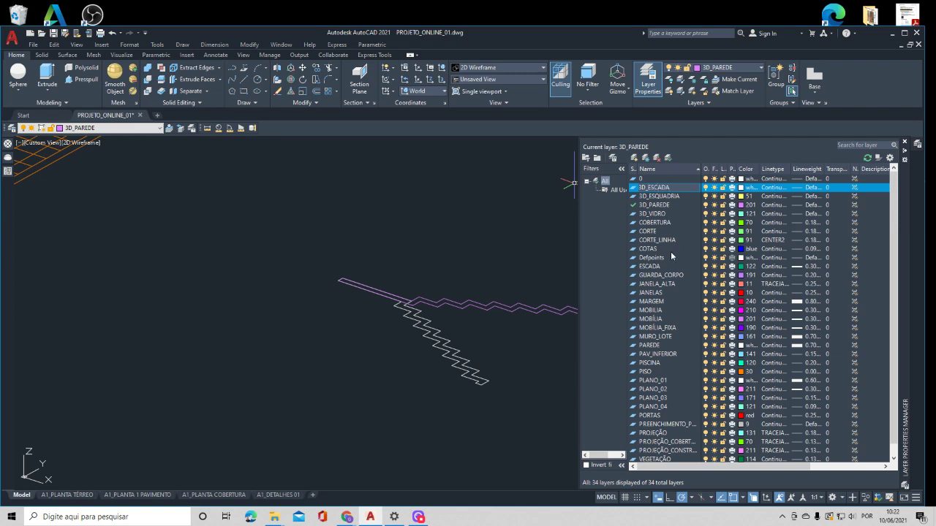
pyautogui.click(741, 188)
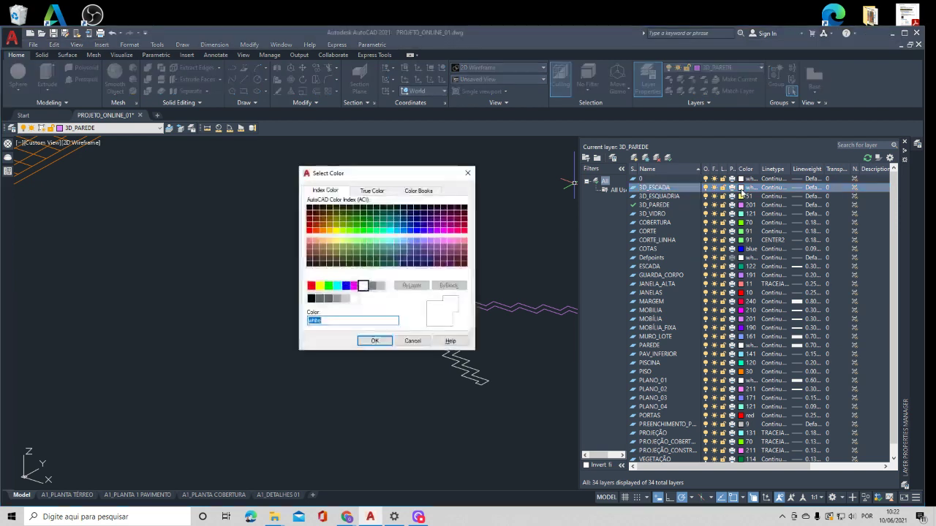
pyautogui.click(362, 242)
pyautogui.click(374, 341)
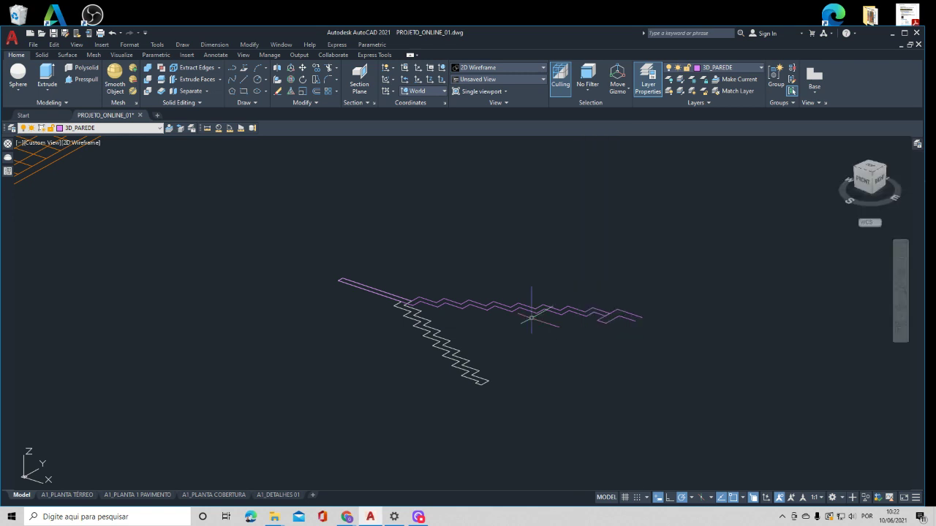
# - Make 3D_ESCADA the current layer
pyautogui.moveTo(917, 144)
pyautogui.click(133, 128)
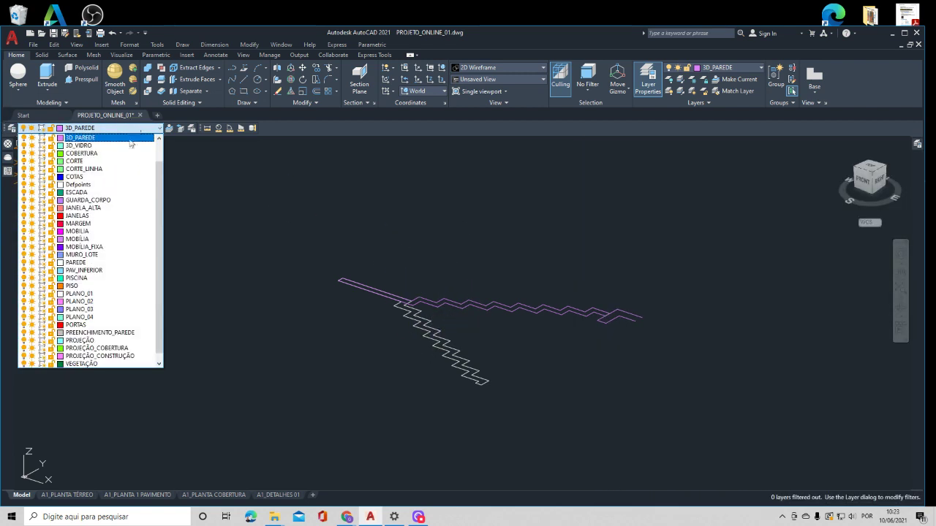
pyautogui.scroll(1, 119, 160)
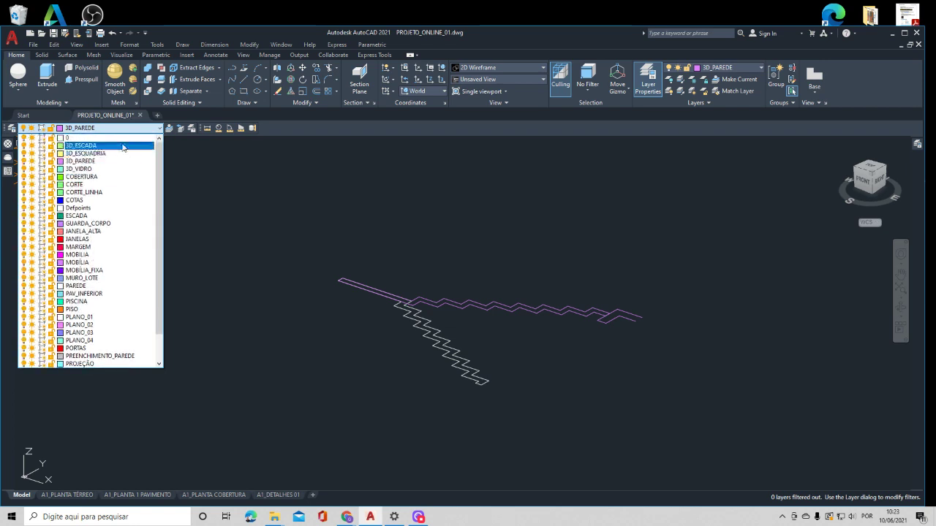
pyautogui.click(80, 150)
# - Extrude the closed profile of the lower stair flight and landing to a height of 1.2
pyautogui.click(47, 74)
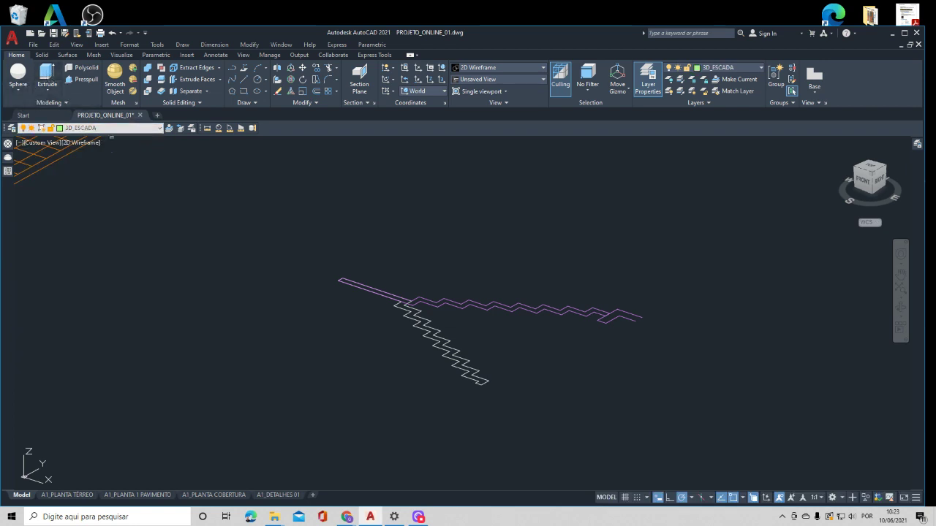
pyautogui.click(436, 338)
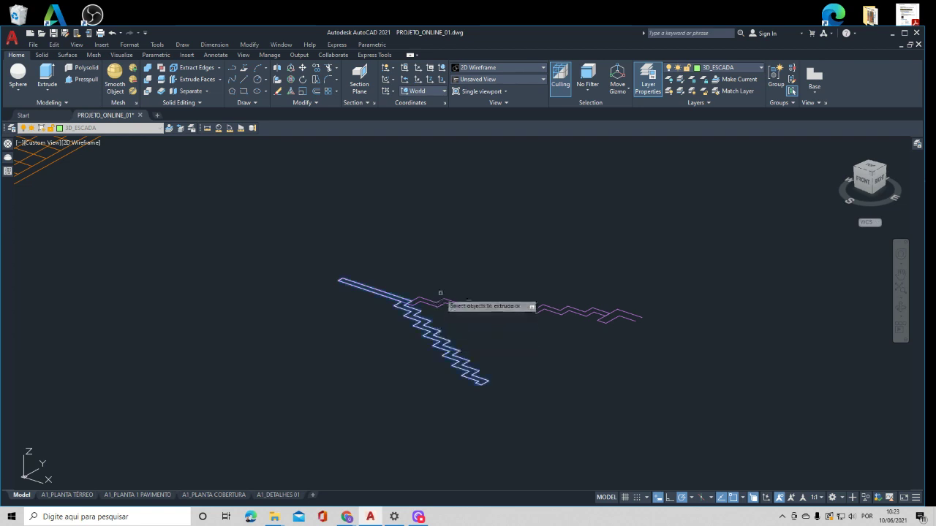
pyautogui.press('Return')
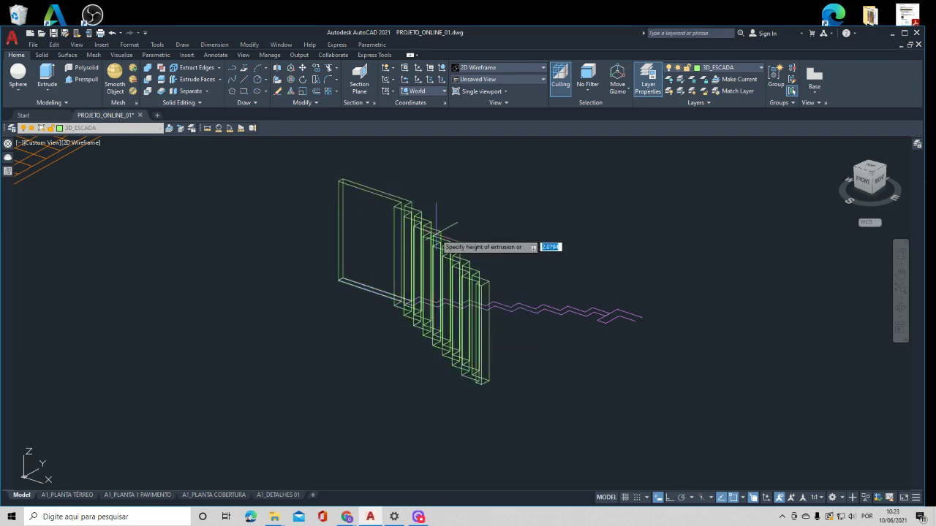
pyautogui.write('1')
pyautogui.press('Return')
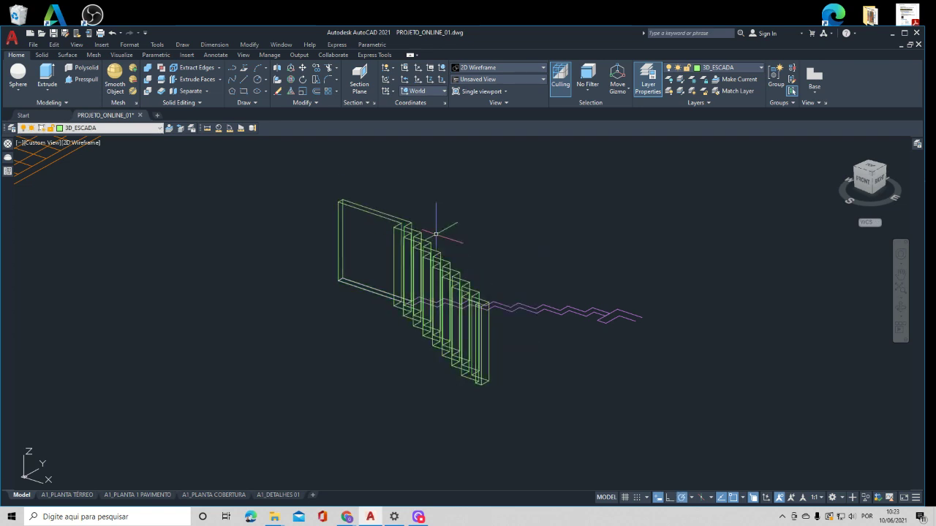
# - Extrude the closed profile of the upper stair flight and landing to a height of 0.9
pyautogui.press('Return')
pyautogui.click(567, 313)
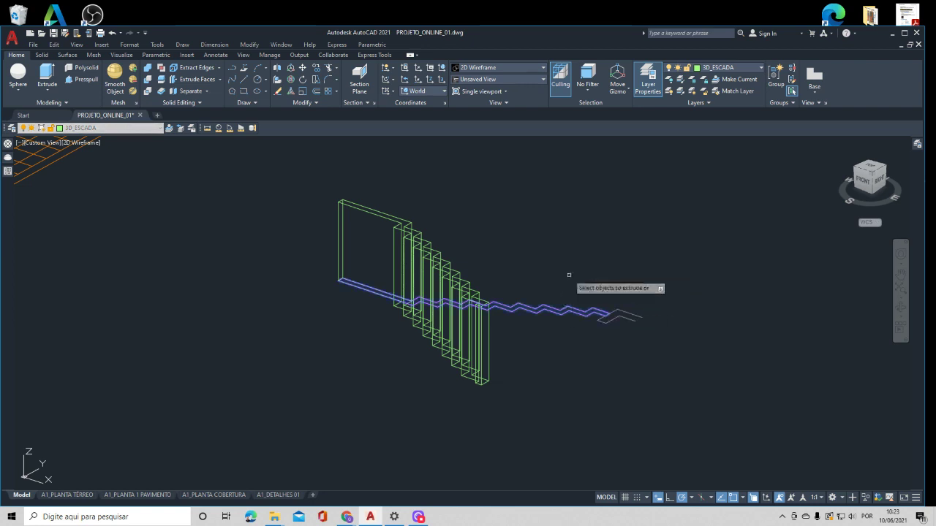
pyautogui.press('Return')
pyautogui.write('0.9')
pyautogui.press('Return')
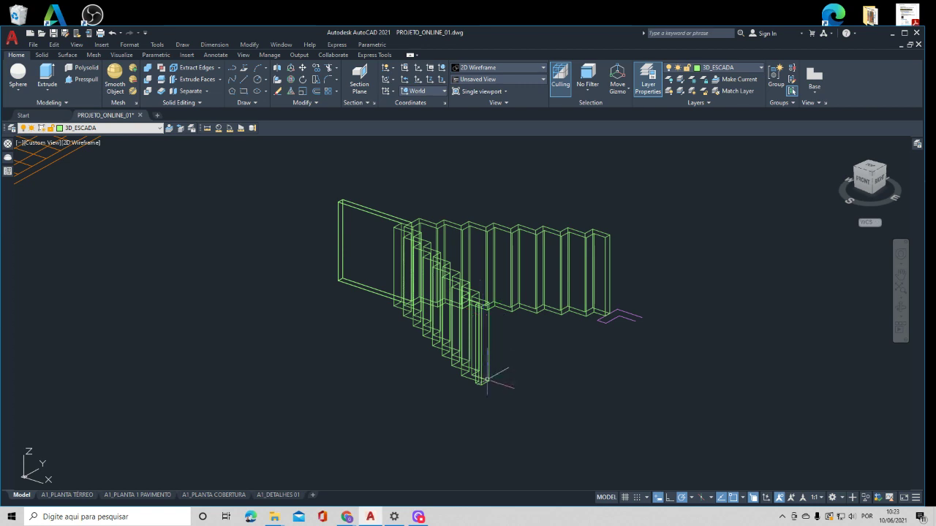
# - Rotate both extruded stair flights 90° in 3D about the X axis through the base of the lowest step
pyautogui.scroll(3, 477, 387)
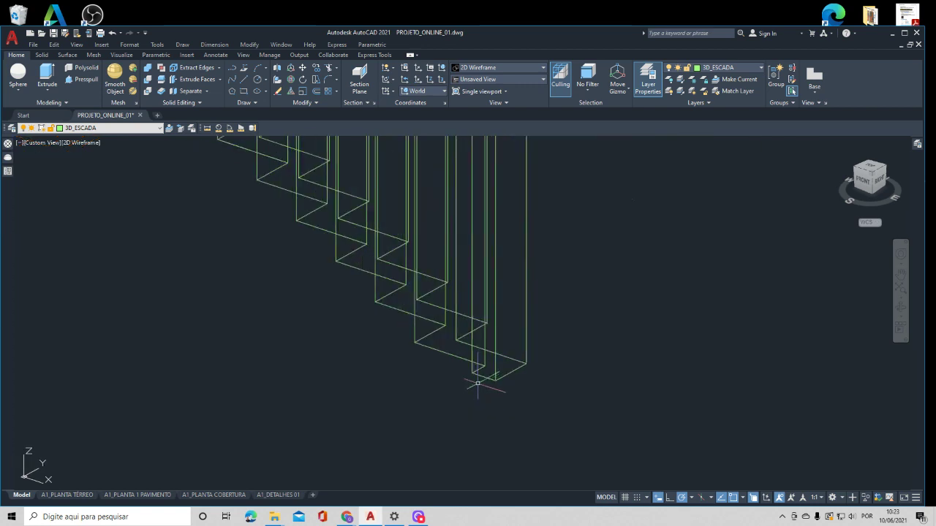
pyautogui.scroll(4, 478, 376)
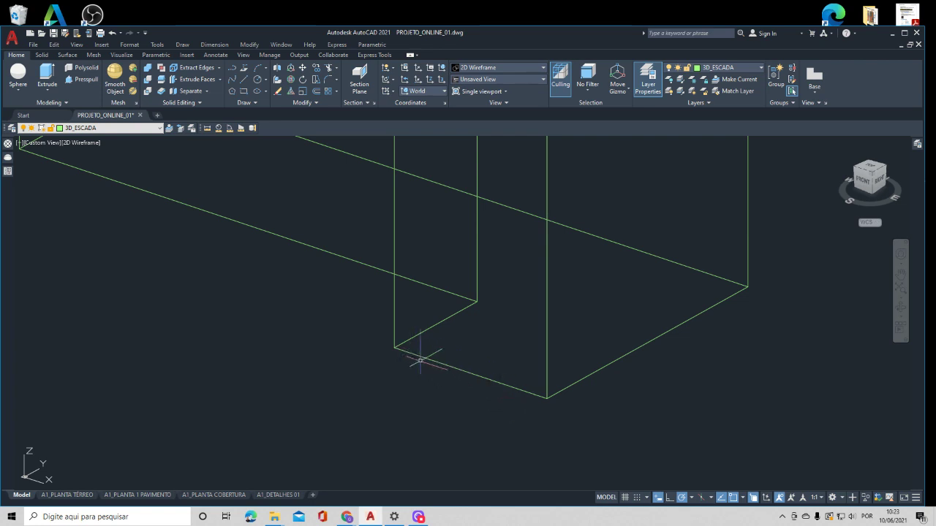
pyautogui.scroll(-3, 417, 359)
pyautogui.scroll(2, 419, 360)
pyautogui.scroll(-5, 419, 360)
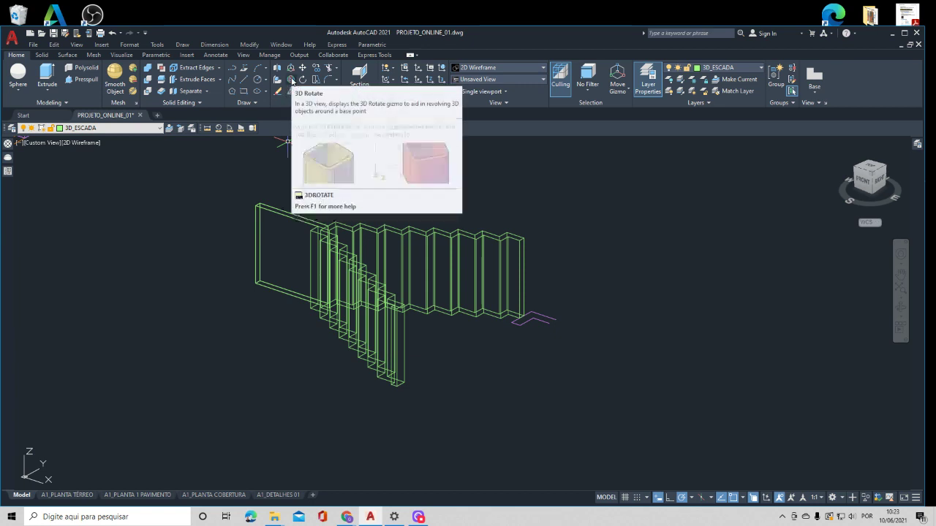
pyautogui.click(291, 79)
pyautogui.click(378, 185)
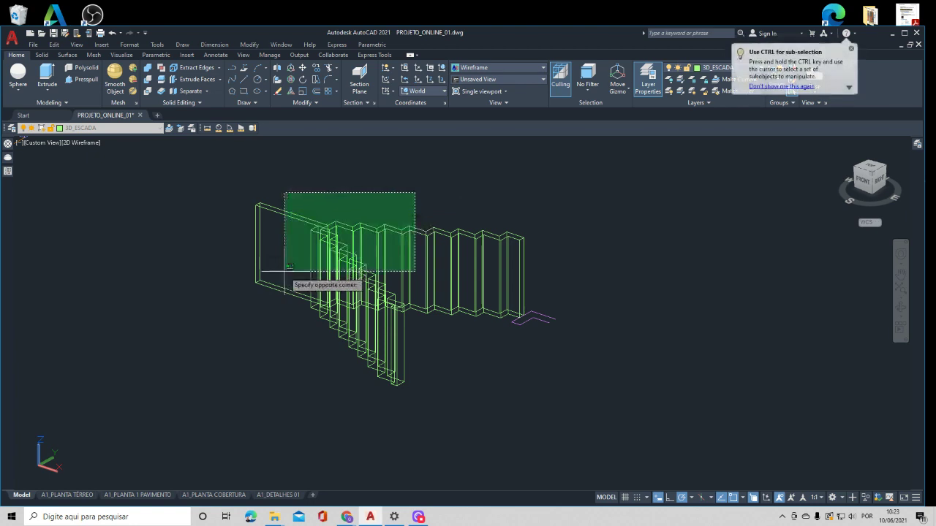
pyautogui.click(296, 284)
pyautogui.press('Return')
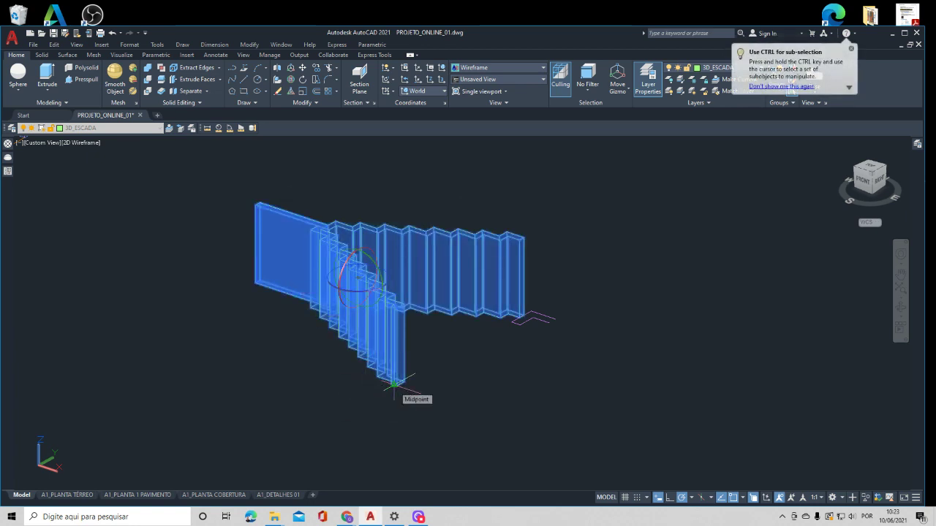
pyautogui.click(394, 384)
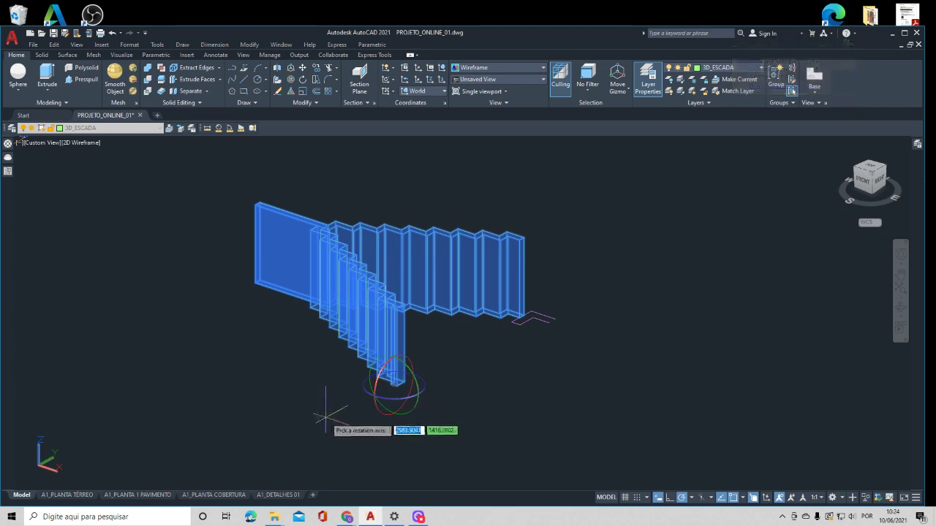
pyautogui.scroll(5, 387, 384)
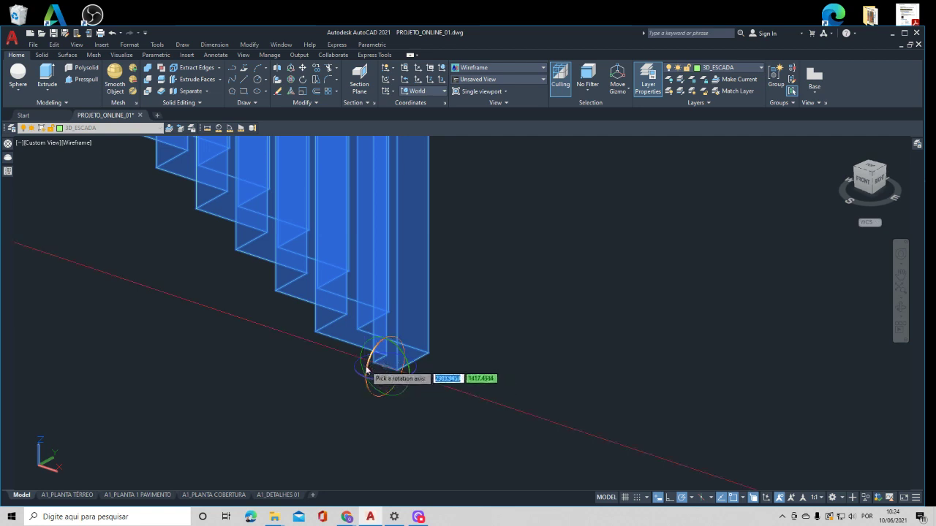
pyautogui.click(367, 371)
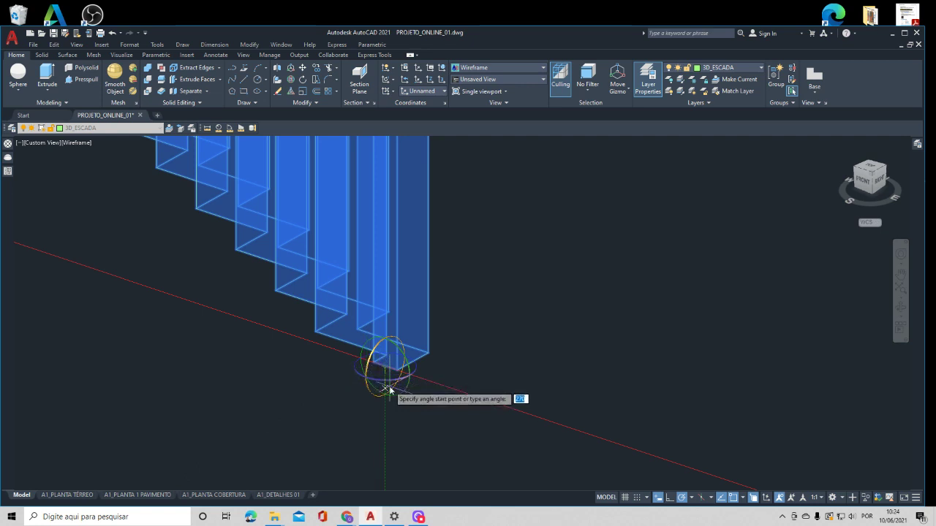
pyautogui.write('90')
pyautogui.press('Return')
pyautogui.scroll(-5, 387, 386)
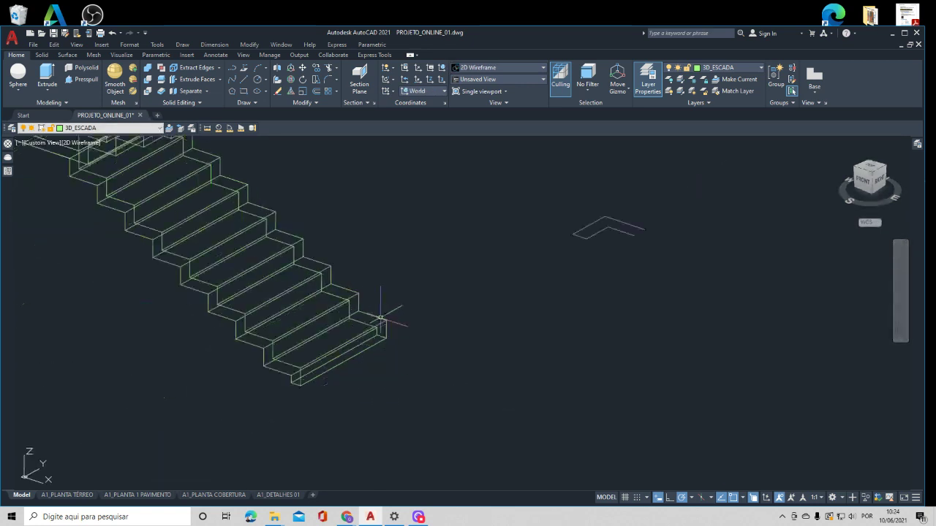
# - Move the upper flight from its landing's outer front corner to the rear corner of the lower flight's landing
pyautogui.scroll(4, 409, 307)
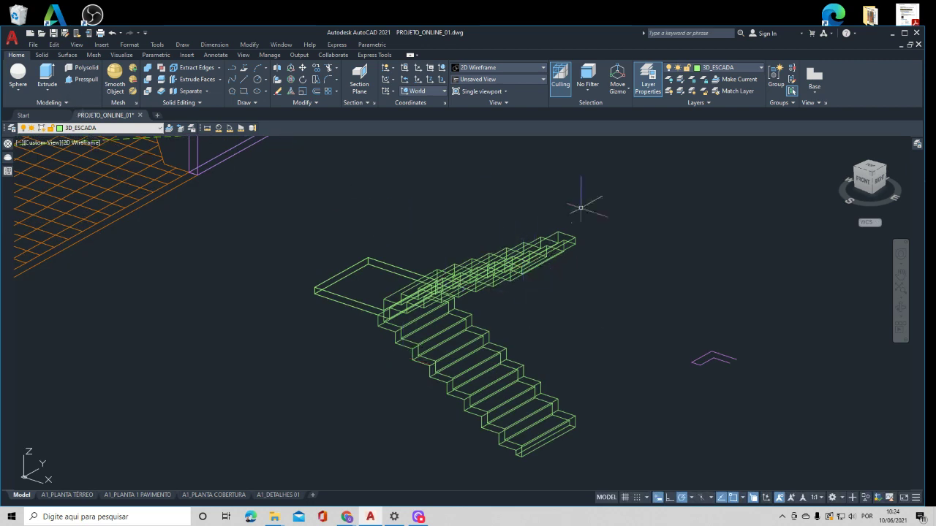
pyautogui.press('Return')
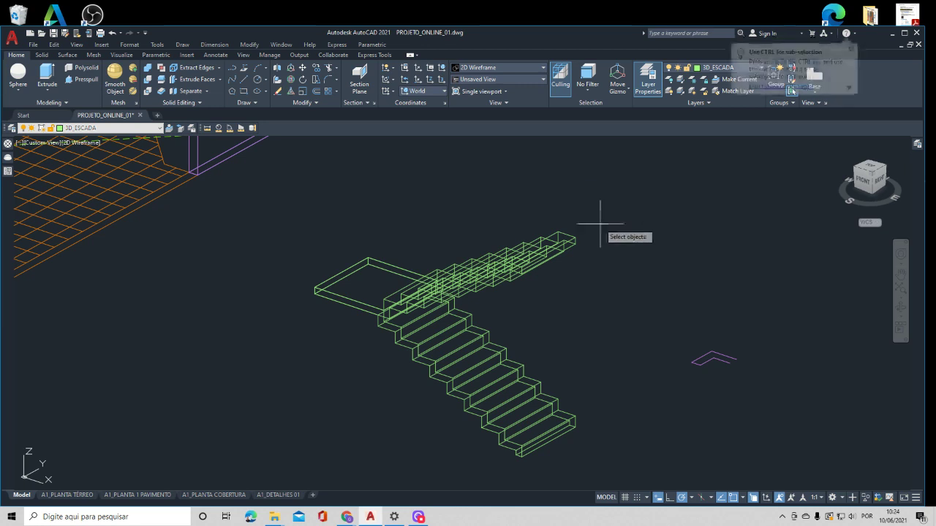
pyautogui.click(568, 246)
pyautogui.press('Return')
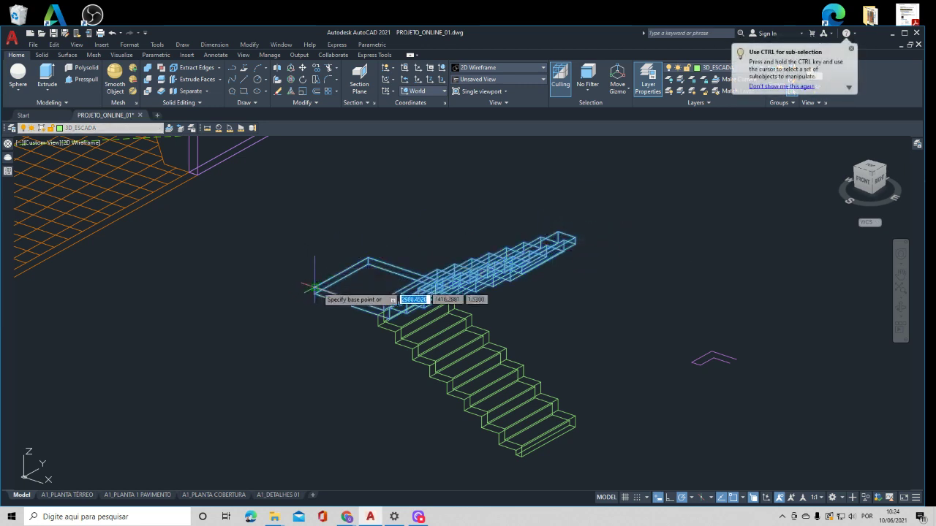
pyautogui.click(315, 288)
pyautogui.click(375, 250)
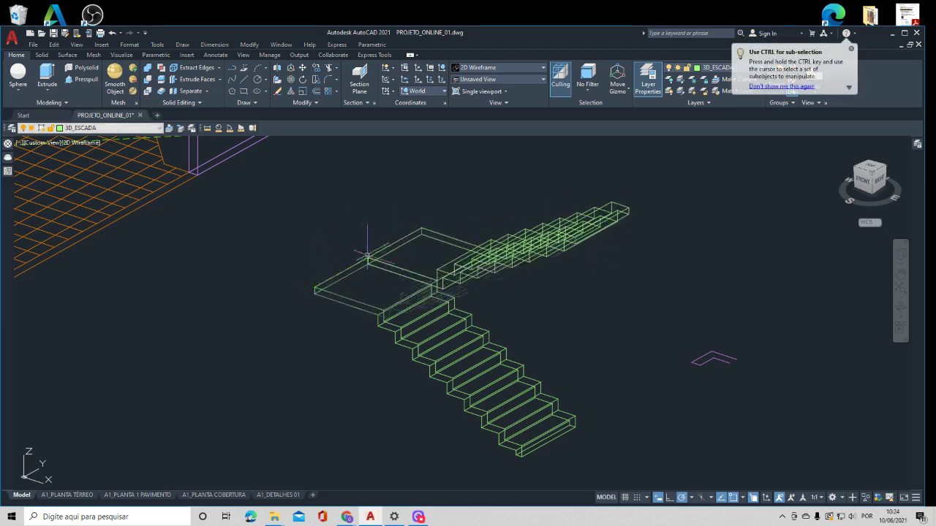
# - Union the lower and upper stair flights and their landings into a single solid
pyautogui.keyDown('shift'); pyautogui.moveTo(568, 309); pyautogui.dragTo(475, 267, button='middle'); pyautogui.keyUp('shift')
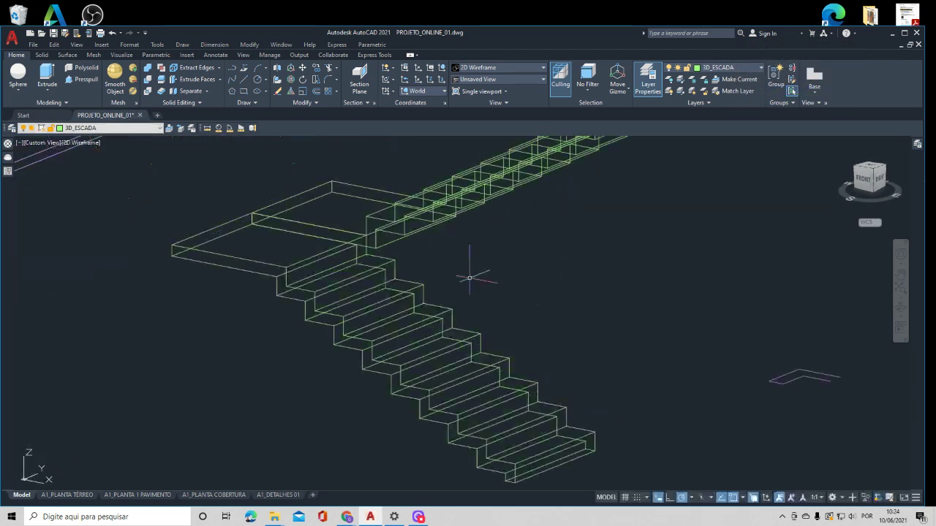
pyautogui.scroll(-3, 413, 187)
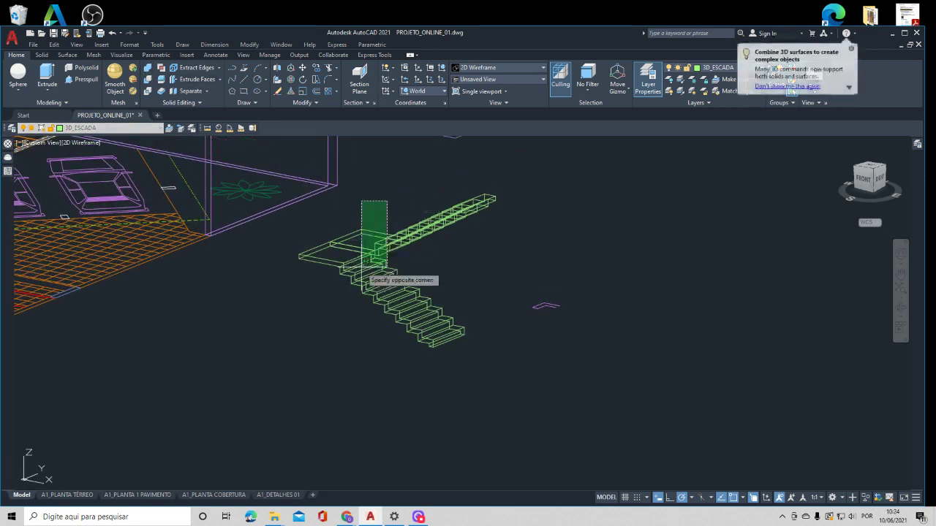
pyautogui.scroll(5, 376, 241)
pyautogui.moveTo(442, 321)
pyautogui.keyDown('shift'); pyautogui.mouseDown(button='middle')
pyautogui.moveTo(584, 322)
pyautogui.moveTo(432, 320)
pyautogui.mouseUp(button='middle'); pyautogui.keyUp('shift')
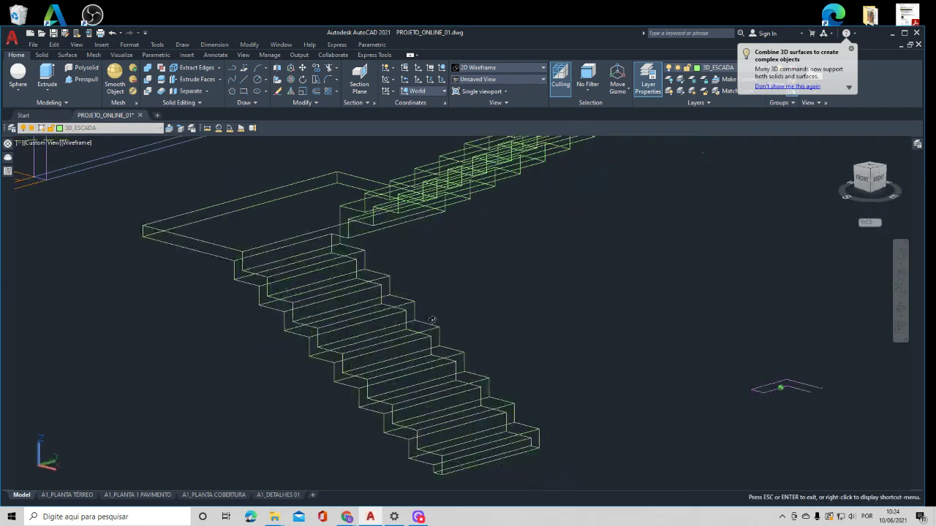
# - Move the merged staircase into the house, over the stair drawn on the ground-floor plan
pyautogui.scroll(-4, 432, 320)
pyautogui.moveTo(92, 304); pyautogui.dragTo(300, 313, button='middle')
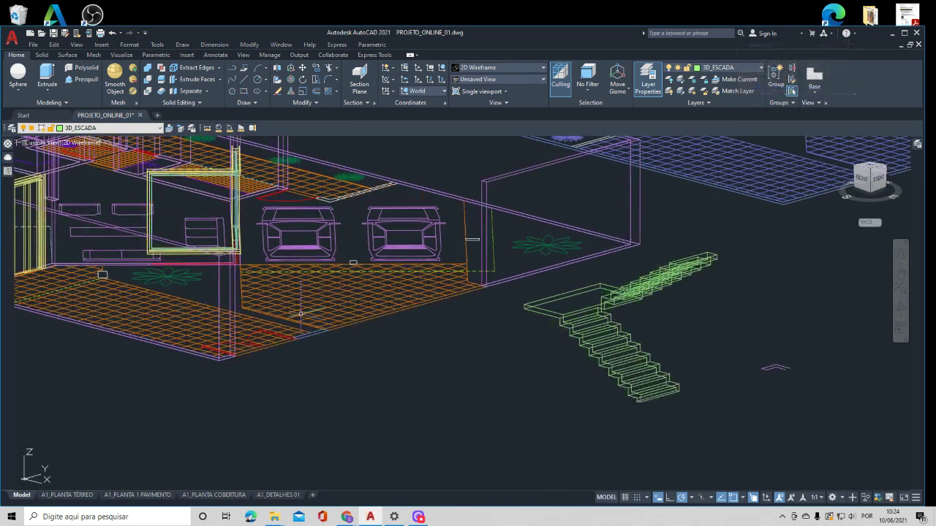
pyautogui.scroll(-2, 77, 248)
pyautogui.moveTo(514, 321); pyautogui.dragTo(835, 413, button='middle')
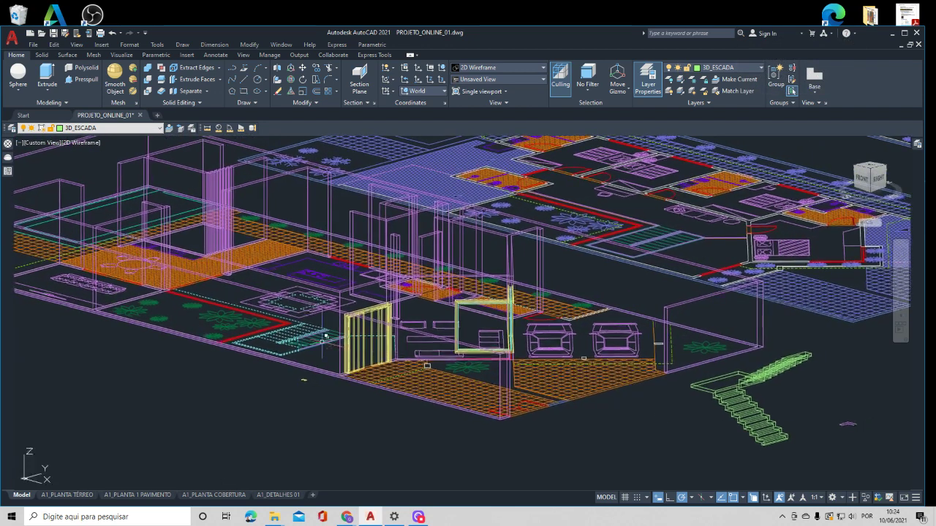
pyautogui.scroll(2, 324, 335)
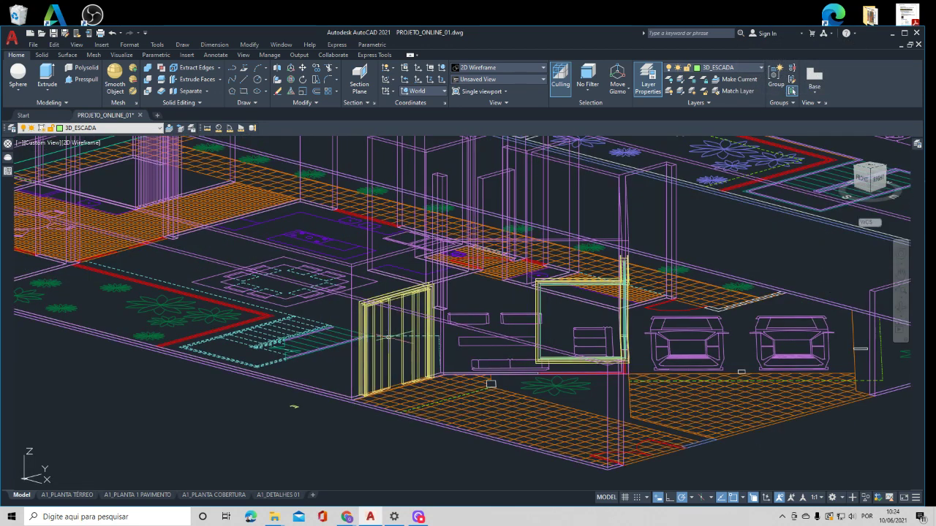
pyautogui.scroll(-2, 389, 336)
pyautogui.press('Return')
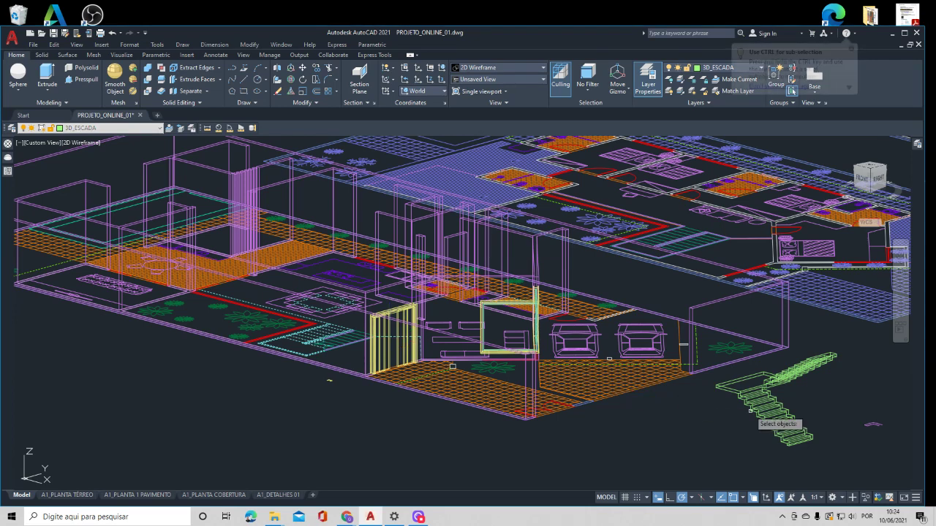
pyautogui.click(776, 418)
pyautogui.press('Return')
pyautogui.click(781, 422)
pyautogui.scroll(5, 286, 383)
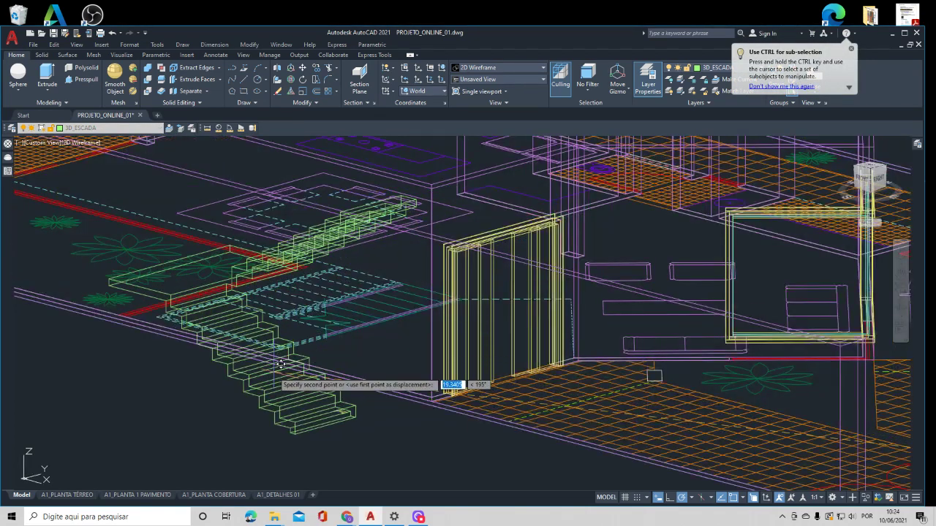
pyautogui.click(301, 252)
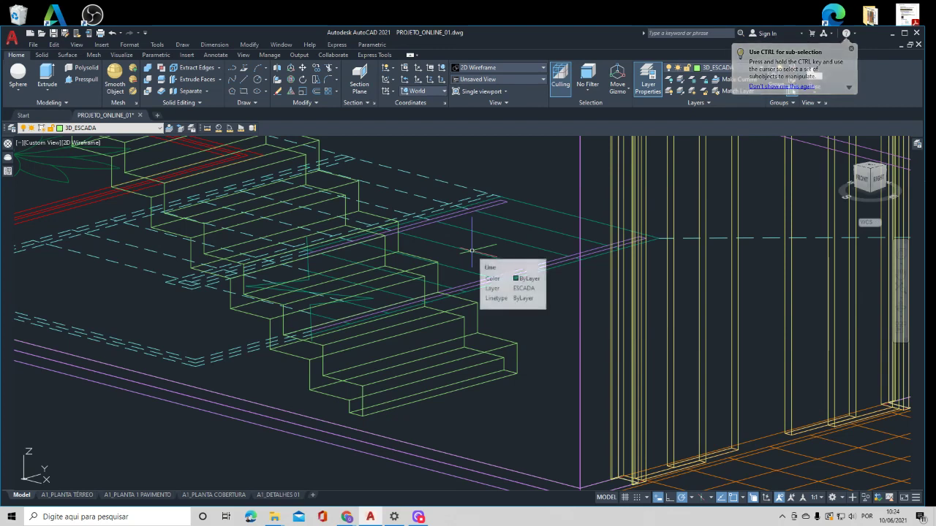
# - Align the staircase's lowest step edge with the first step of the plan stair using two point pairs, without scaling
pyautogui.write('A')
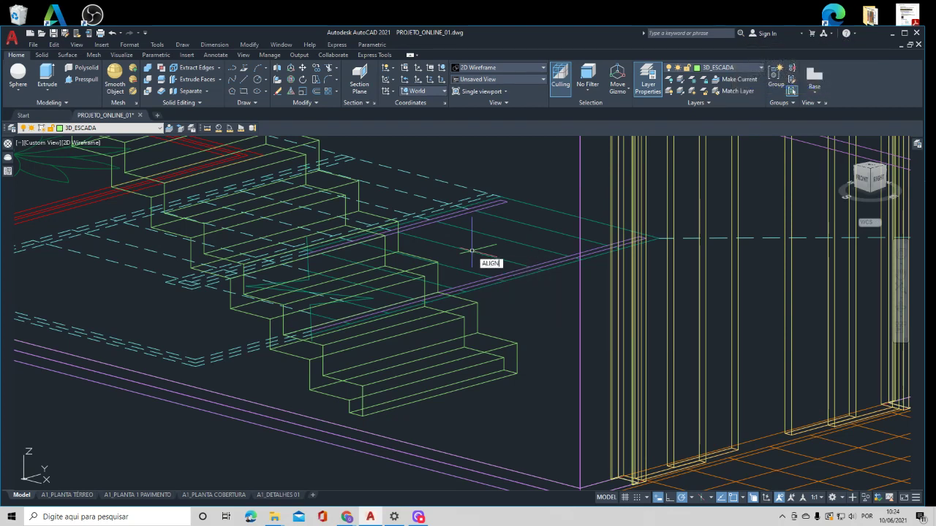
pyautogui.write('LIGN')
pyautogui.press('Return')
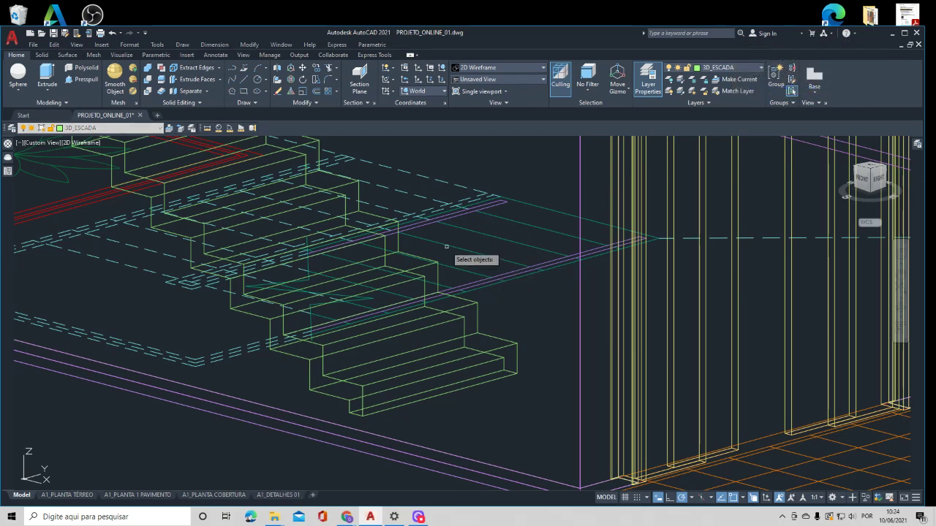
pyautogui.click(503, 315)
pyautogui.click(451, 351)
pyautogui.press('Return')
pyautogui.click(517, 373)
pyautogui.click(502, 197)
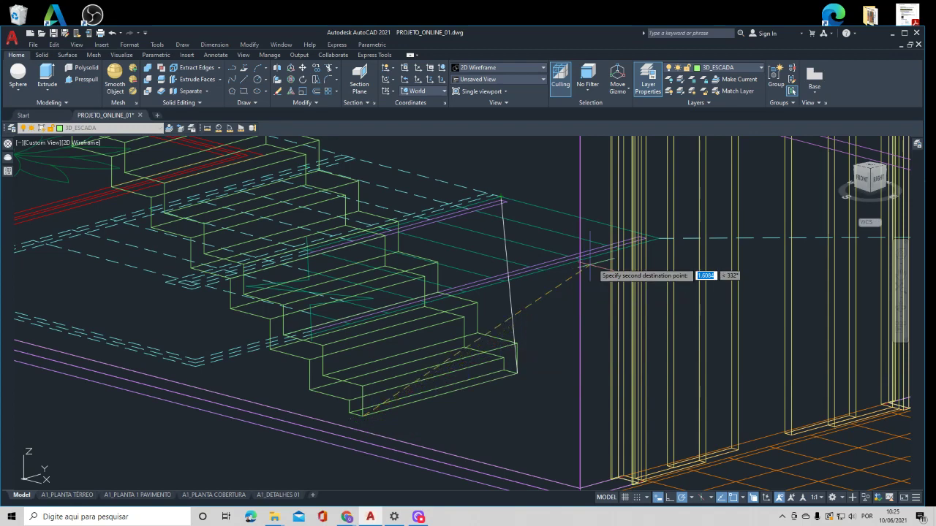
pyautogui.click(649, 235)
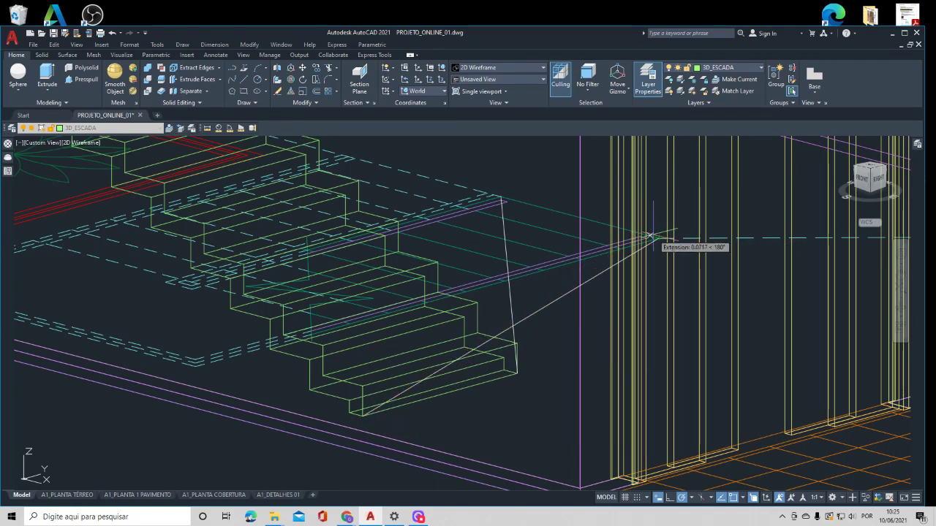
pyautogui.press('Return')
pyautogui.press('Return')
pyautogui.keyDown('shift'); pyautogui.moveTo(659, 240); pyautogui.dragTo(468, 442, button='middle'); pyautogui.keyUp('shift')
pyautogui.press('Escape')
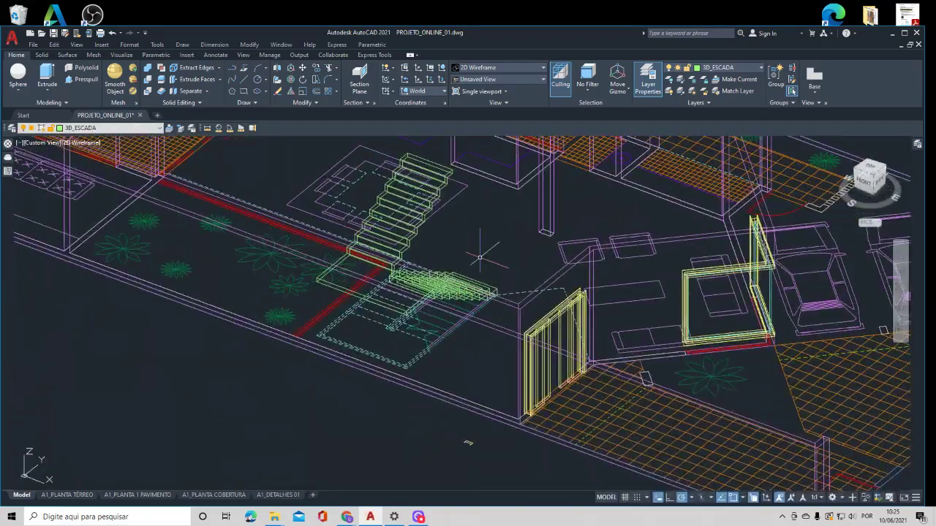
# - Inspect the placed staircase and the surrounding ground-floor walls from several angles
pyautogui.scroll(-2, 314, 324)
pyautogui.moveTo(314, 323); pyautogui.dragTo(334, 290, button='middle')
pyautogui.scroll(-2, 334, 290)
pyautogui.moveTo(441, 269); pyautogui.dragTo(549, 321, button='middle')
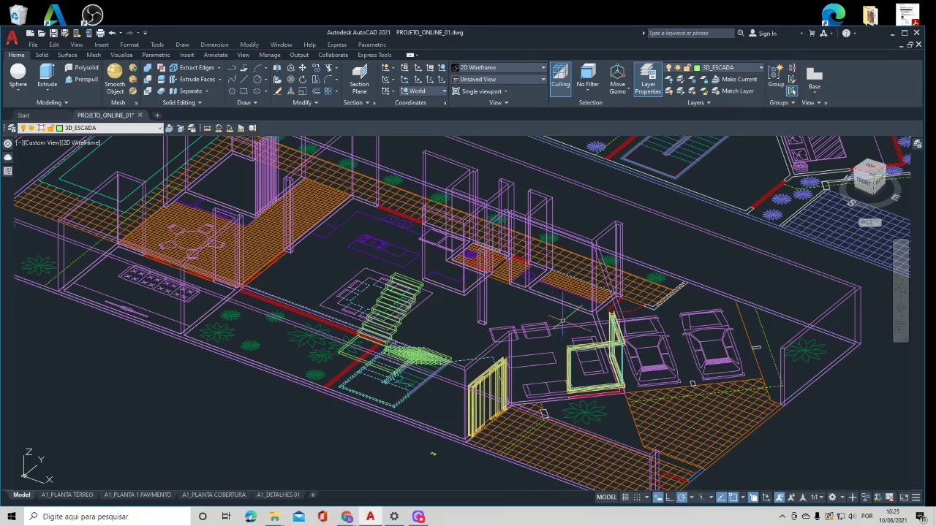
pyautogui.click(557, 331)
pyautogui.moveTo(532, 314); pyautogui.dragTo(612, 362, button='middle')
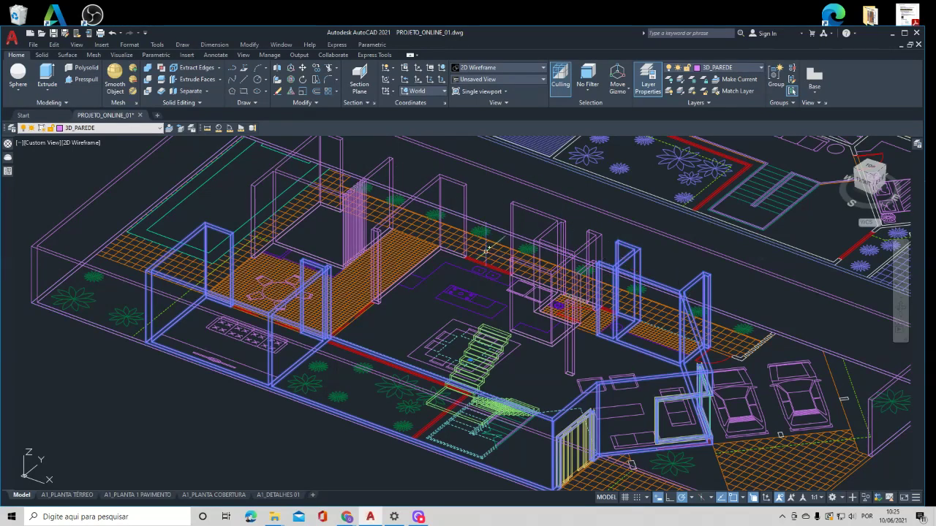
pyautogui.press('Escape')
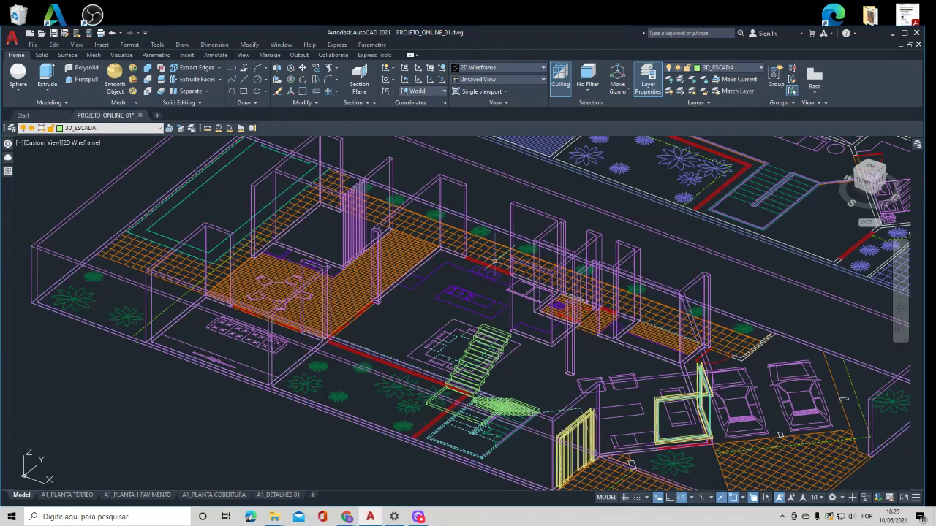
pyautogui.keyDown('shift'); pyautogui.moveTo(616, 278); pyautogui.dragTo(704, 202, button='middle'); pyautogui.keyUp('shift')
pyautogui.scroll(4, 633, 229)
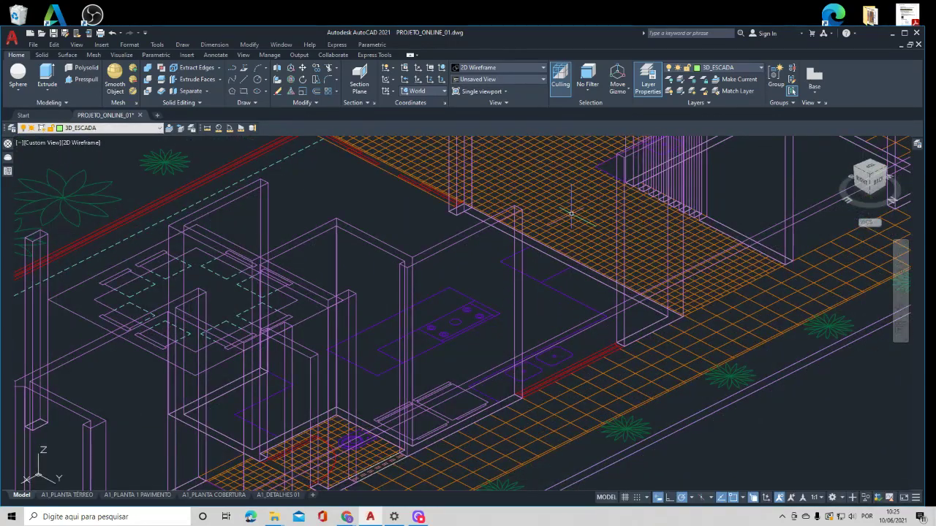
pyautogui.moveTo(440, 328); pyautogui.dragTo(664, 216, button='middle')
pyautogui.moveTo(372, 359)
pyautogui.mouseDown(button='middle')
pyautogui.moveTo(464, 322)
pyautogui.moveTo(392, 367)
pyautogui.moveTo(458, 326)
pyautogui.moveTo(512, 335)
pyautogui.mouseUp(button='middle')
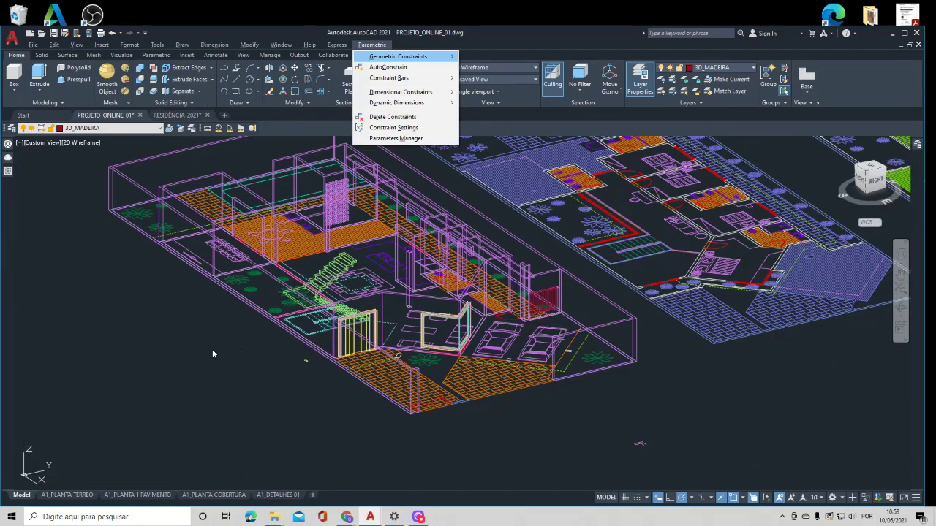
pyautogui.click(212, 350)
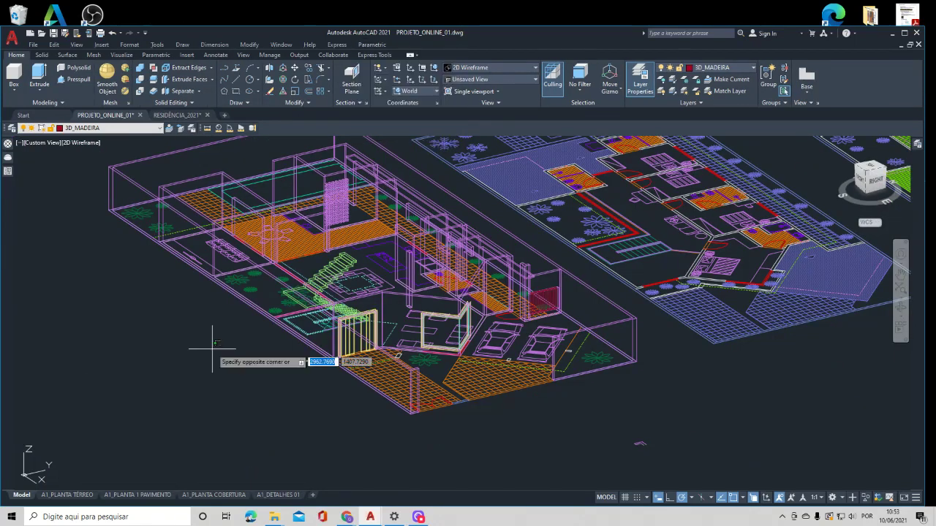
pyautogui.click(203, 362)
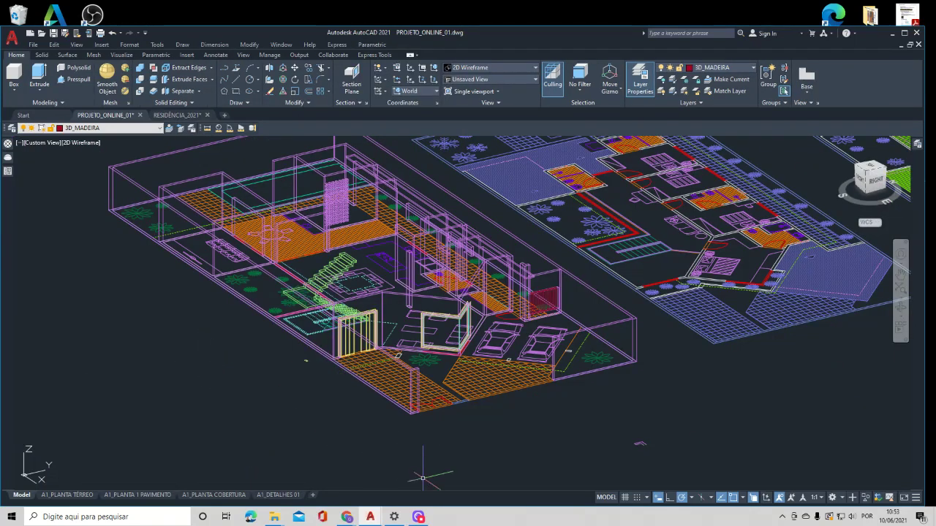
pyautogui.moveTo(419, 518)
pyautogui.click(455, 215)
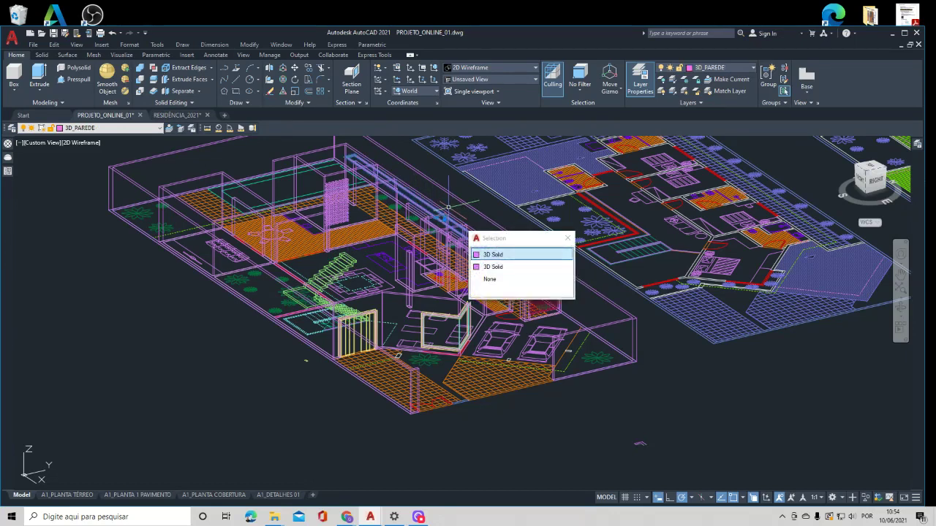
pyautogui.press('Escape')
# - Change the viewport's visual style to X-Ray to show the ground-floor walls as translucent solids
pyautogui.scroll(6, 502, 252)
pyautogui.moveTo(518, 301)
pyautogui.keyDown('shift'); pyautogui.mouseDown(button='middle')
pyautogui.moveTo(421, 294)
pyautogui.moveTo(335, 229)
pyautogui.moveTo(365, 263)
pyautogui.moveTo(348, 280)
pyautogui.mouseUp(button='middle'); pyautogui.keyUp('shift')
pyautogui.click(86, 142)
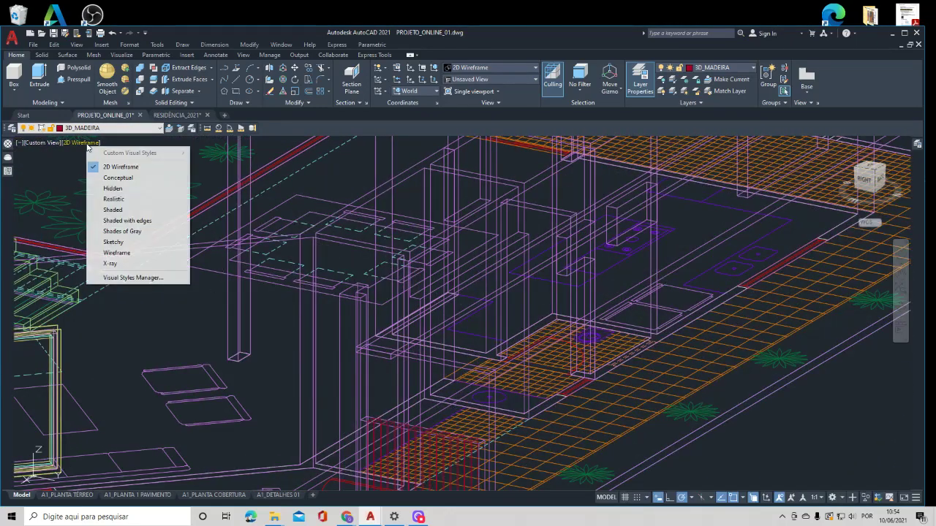
pyautogui.click(122, 268)
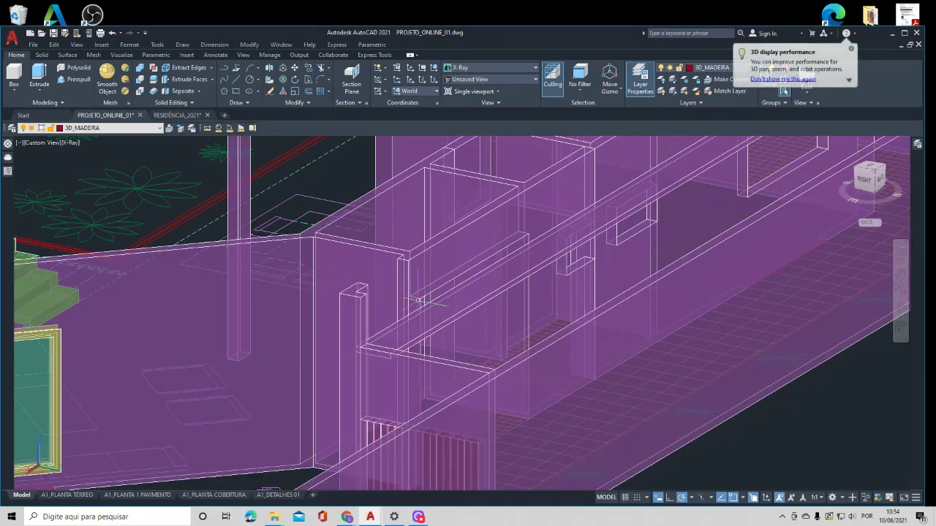
# - Model a box 0.9 high downward from the wall tops, spanning the door opening between the wall end and the pillar beside the slatted panel
pyautogui.moveTo(352, 322); pyautogui.dragTo(423, 275, button='middle')
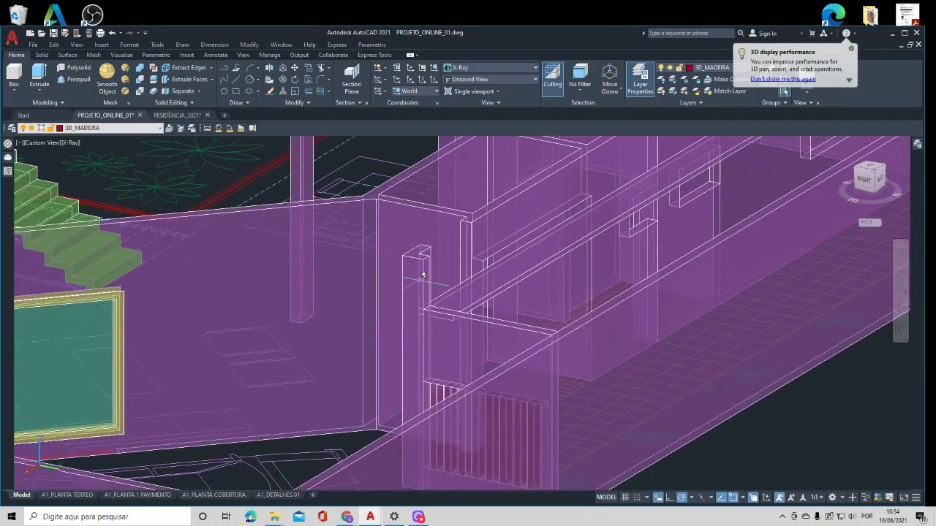
pyautogui.keyDown('shift'); pyautogui.moveTo(386, 315); pyautogui.dragTo(493, 338, button='middle'); pyautogui.keyUp('shift')
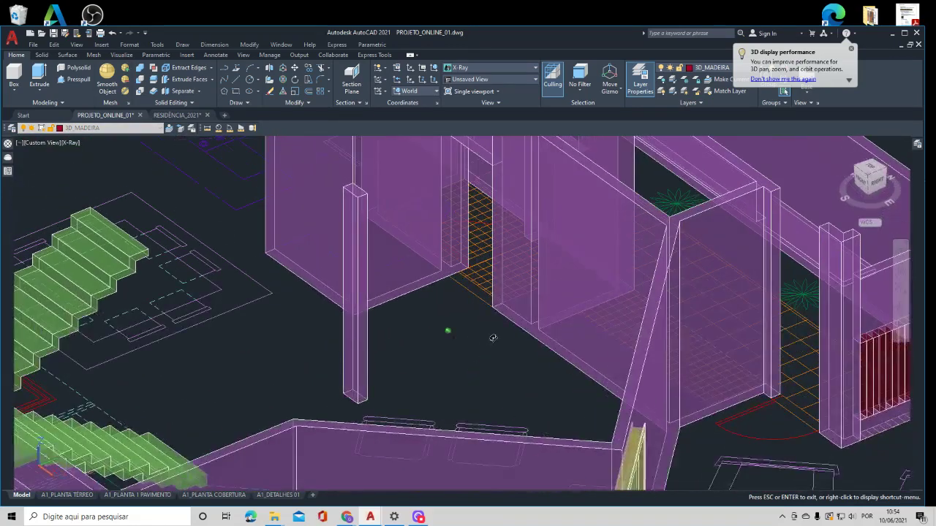
pyautogui.moveTo(744, 227); pyautogui.dragTo(493, 254, button='middle')
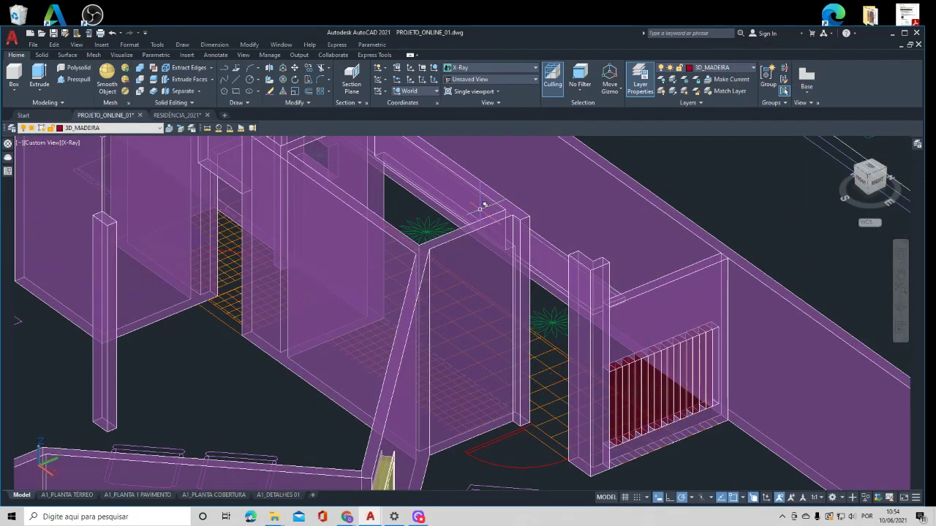
pyautogui.click(11, 76)
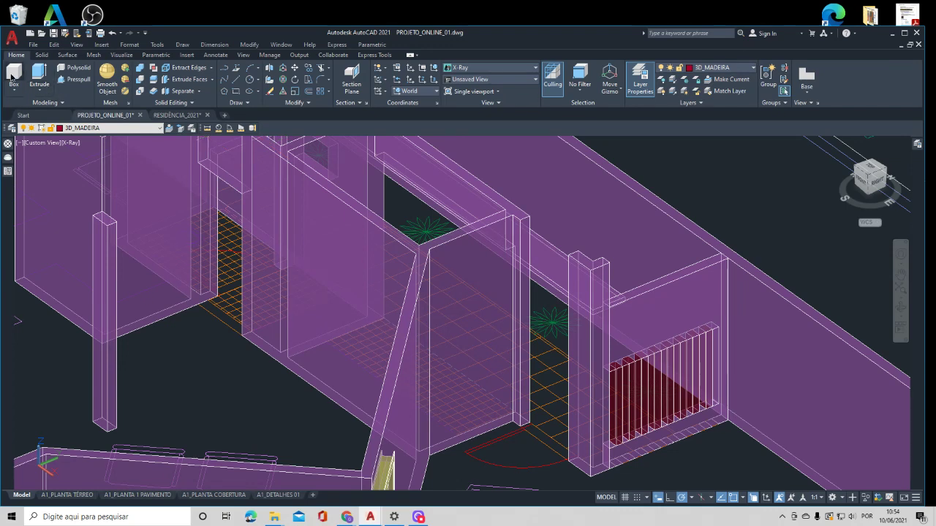
pyautogui.click(518, 218)
pyautogui.click(577, 251)
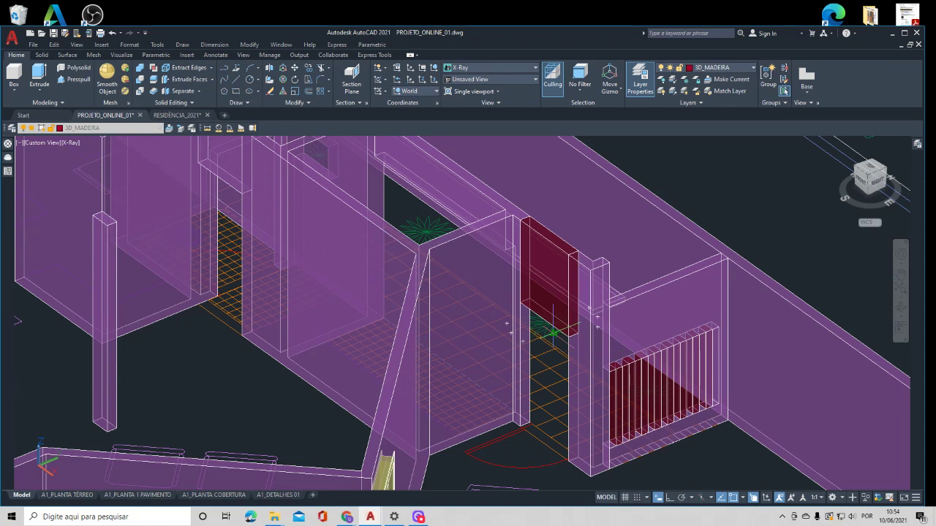
pyautogui.write('-.5')
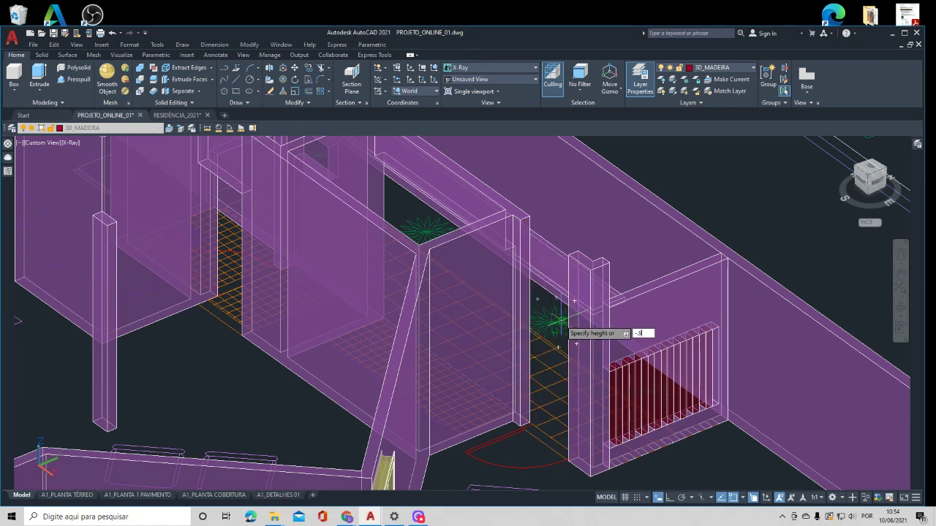
pyautogui.press('Return')
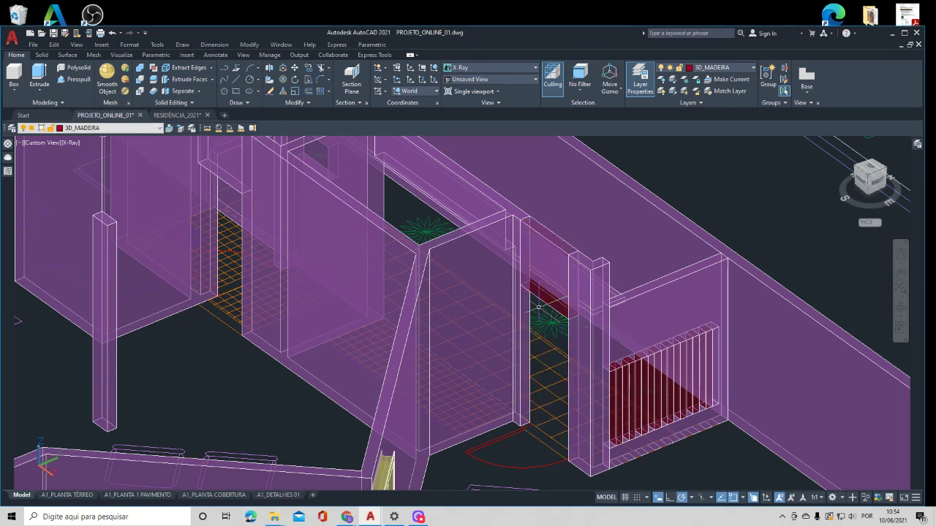
# - Union the new box above the door opening with the adjoining house wall solid
pyautogui.click(164, 89)
pyautogui.click(140, 68)
pyautogui.click(548, 267)
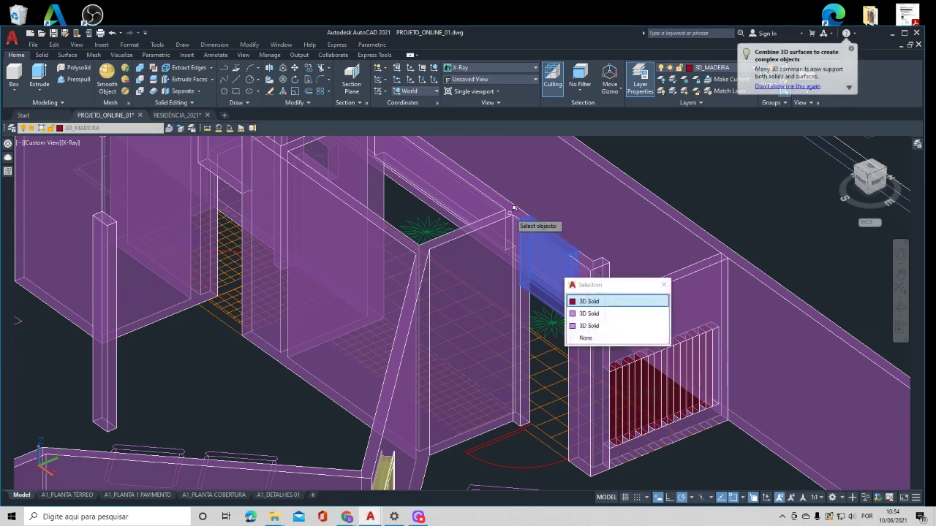
pyautogui.click(508, 209)
pyautogui.press('Return')
pyautogui.press('Return')
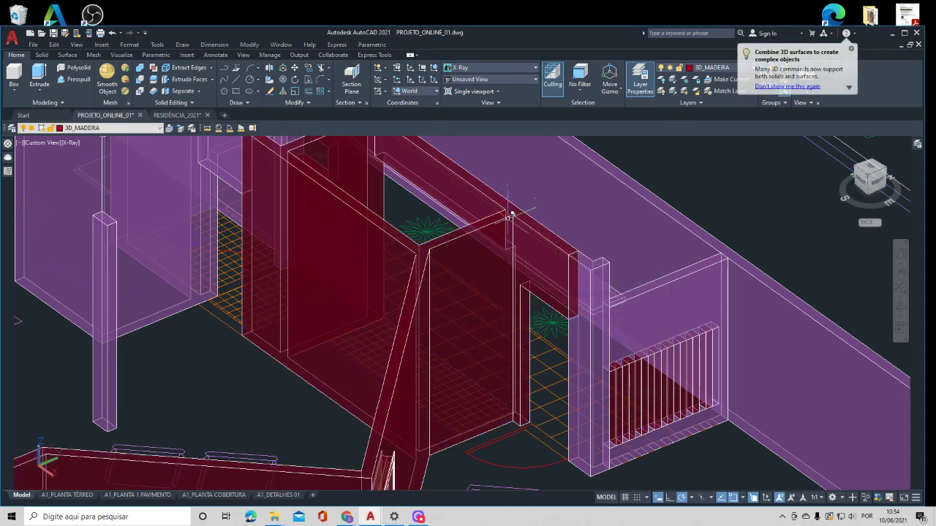
# - Move the merged wall solid to the 3D_PAREDE layer
pyautogui.click(124, 128)
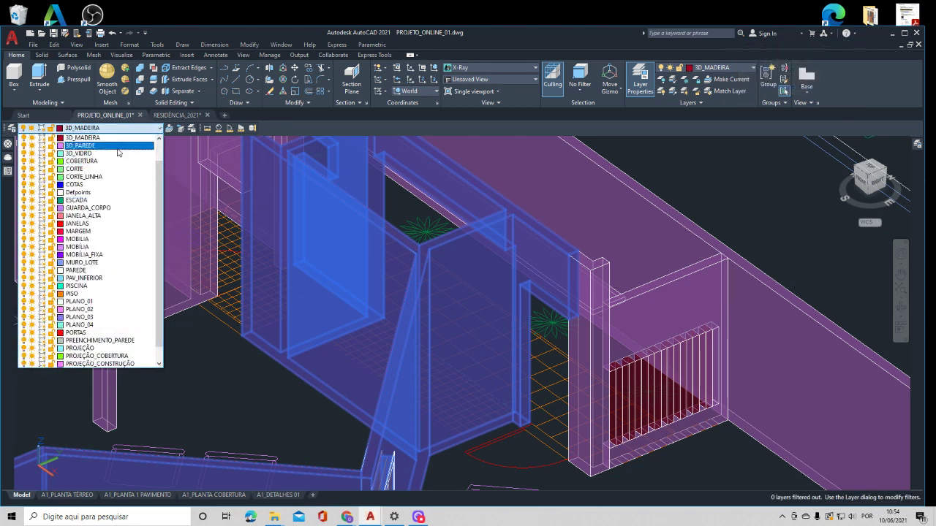
pyautogui.scroll(-1, 113, 171)
pyautogui.scroll(-5, 341, 283)
pyautogui.moveTo(340, 282); pyautogui.dragTo(535, 284, button='middle')
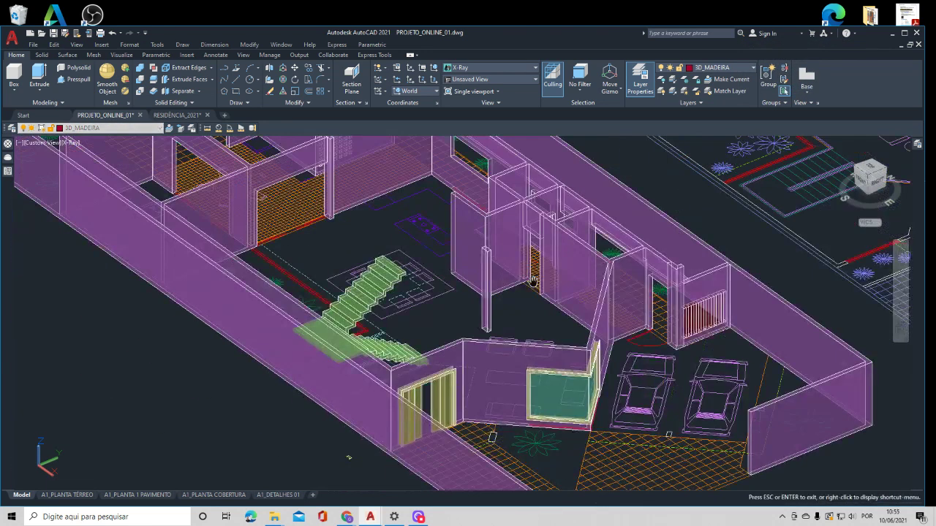
# - Union the main house wall with the small-window wall block and the back-room walls around the perforated panel
pyautogui.click(479, 361)
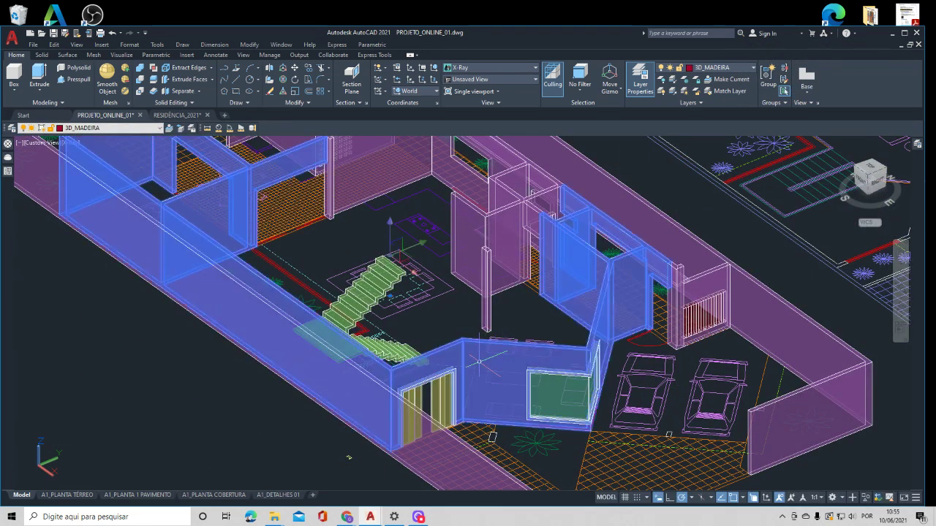
pyautogui.moveTo(206, 205); pyautogui.dragTo(244, 299, button='middle')
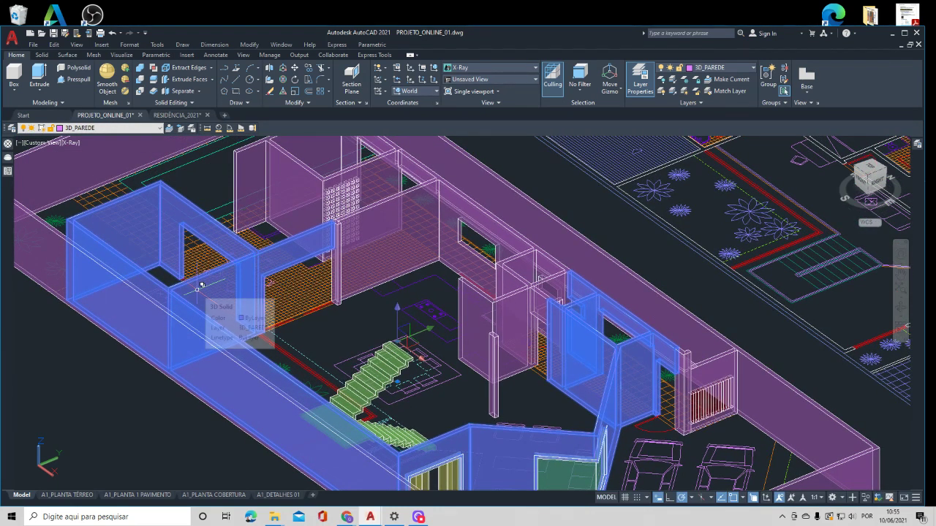
pyautogui.scroll(3, 170, 278)
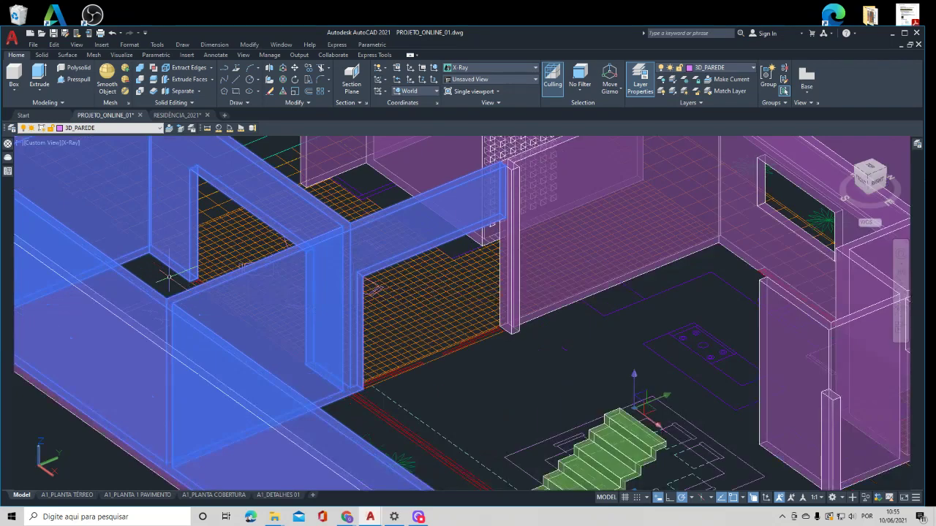
pyautogui.moveTo(506, 341); pyautogui.dragTo(288, 222, button='middle')
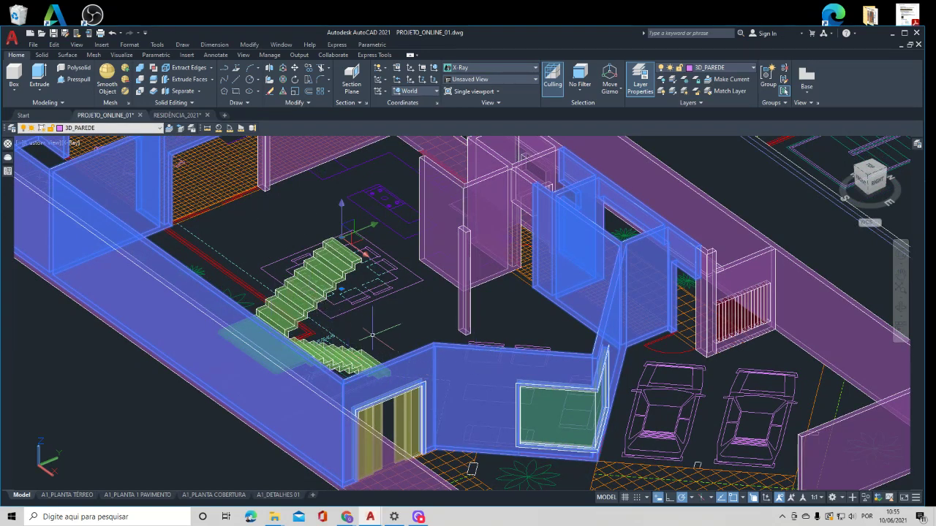
pyautogui.keyDown('shift'); pyautogui.moveTo(599, 328); pyautogui.dragTo(478, 341, button='middle'); pyautogui.keyUp('shift')
pyautogui.keyDown('shift'); pyautogui.moveTo(491, 265); pyautogui.dragTo(482, 376, button='middle'); pyautogui.keyUp('shift')
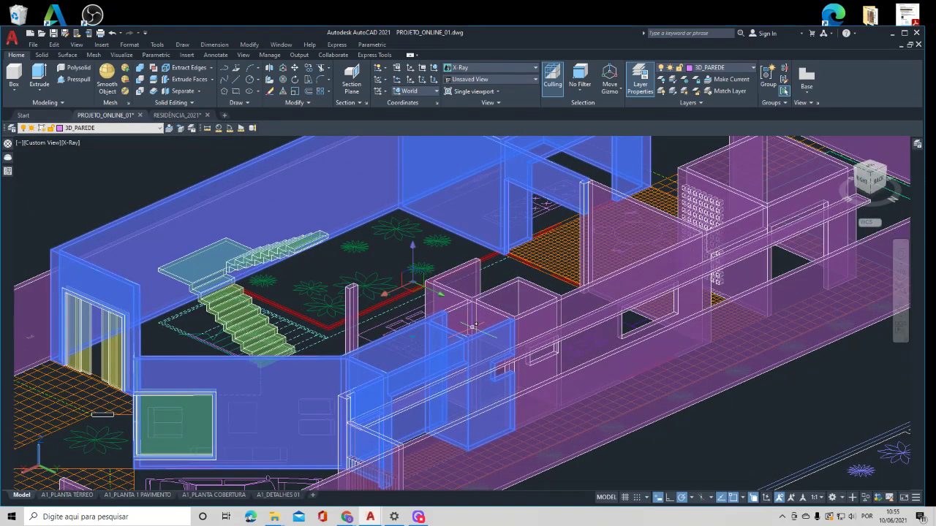
pyautogui.click(142, 71)
pyautogui.click(474, 298)
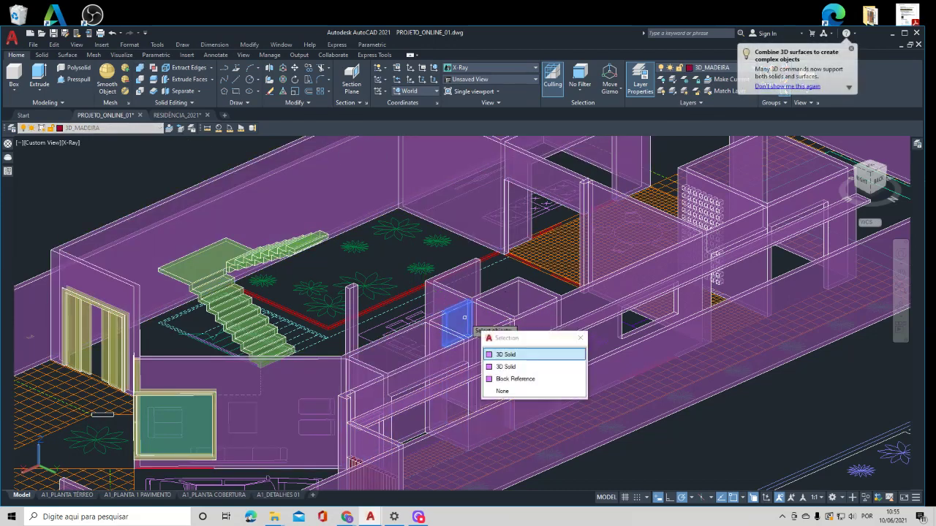
pyautogui.press('Return')
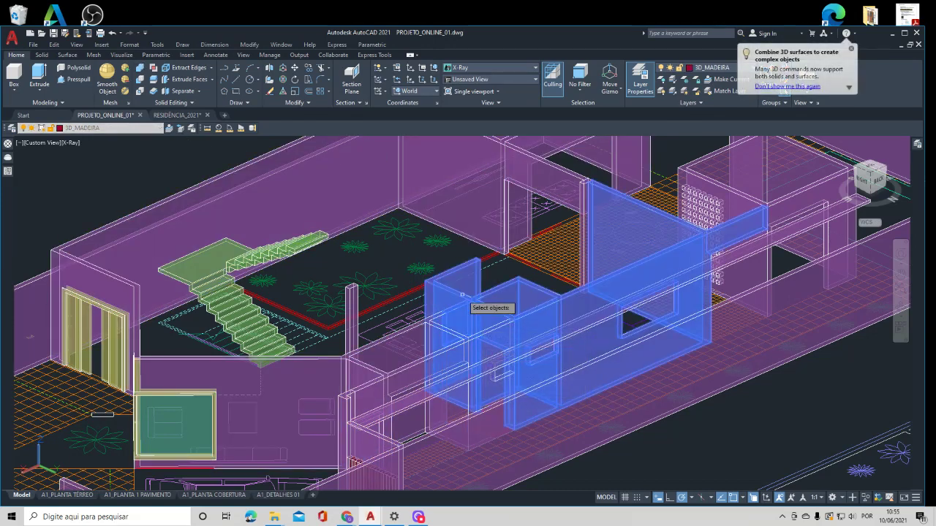
pyautogui.click(418, 334)
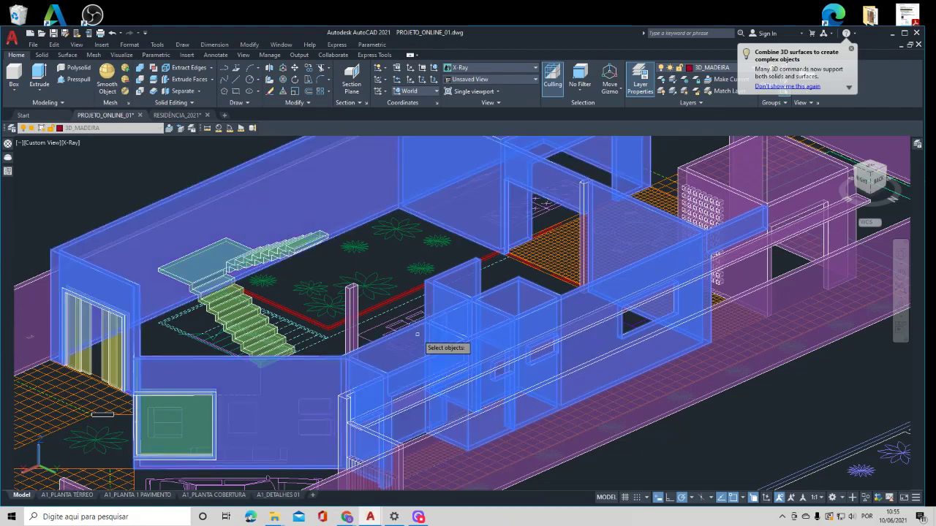
pyautogui.moveTo(685, 264); pyautogui.dragTo(502, 373, button='middle')
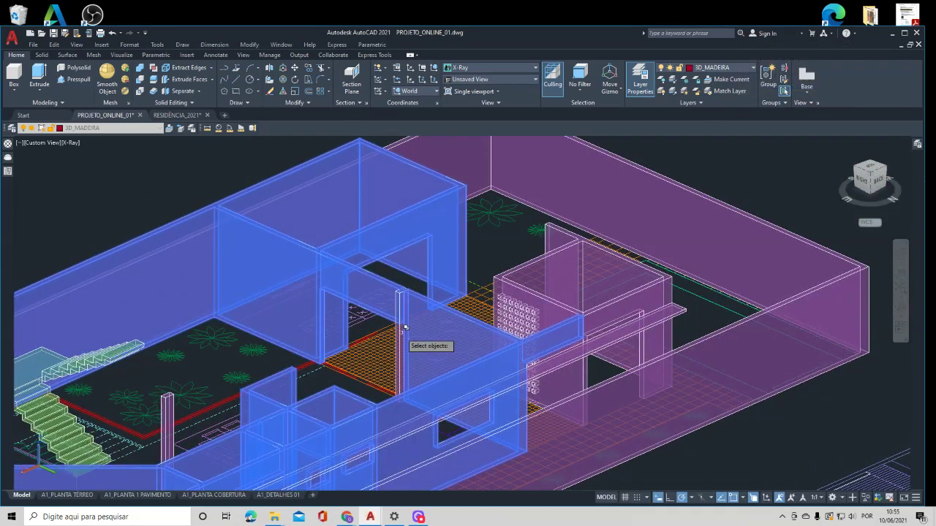
pyautogui.click(530, 288)
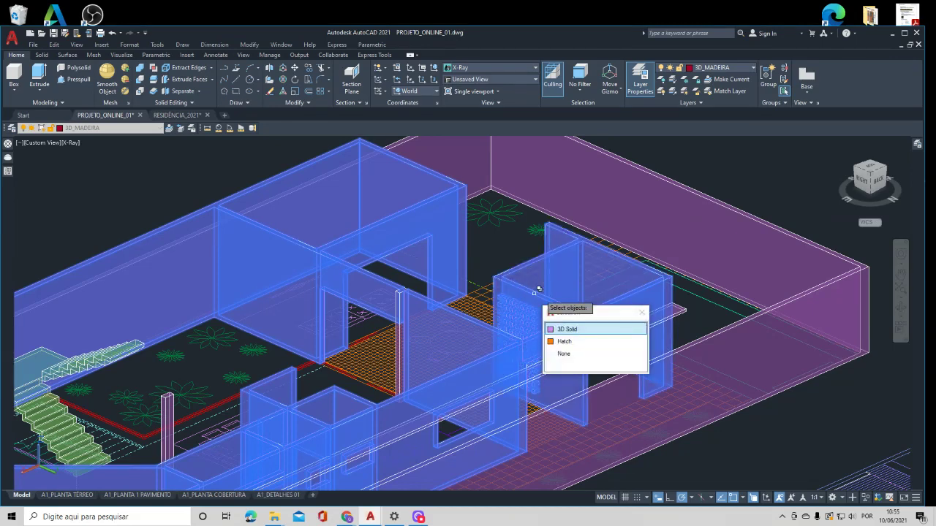
pyautogui.press('Escape')
pyautogui.click(601, 313)
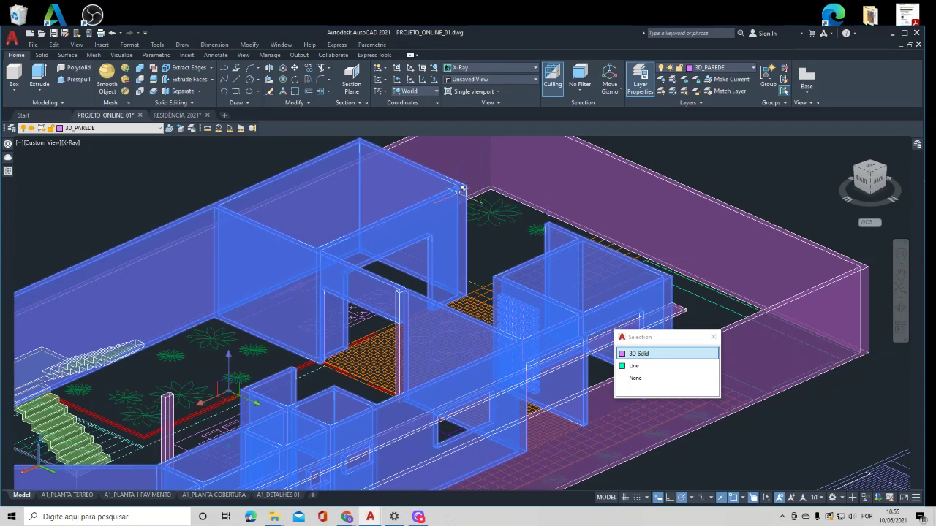
pyautogui.press('Escape')
# - Create a new layer named 3D_VIGAMENTO and assign it colour 43
pyautogui.moveTo(442, 303); pyautogui.dragTo(647, 206, button='middle')
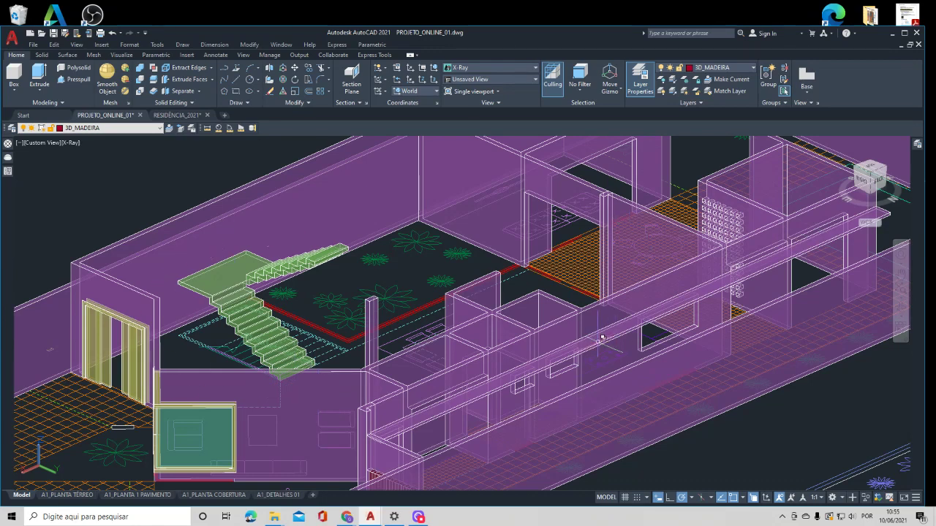
pyautogui.moveTo(321, 340); pyautogui.dragTo(430, 300, button='middle')
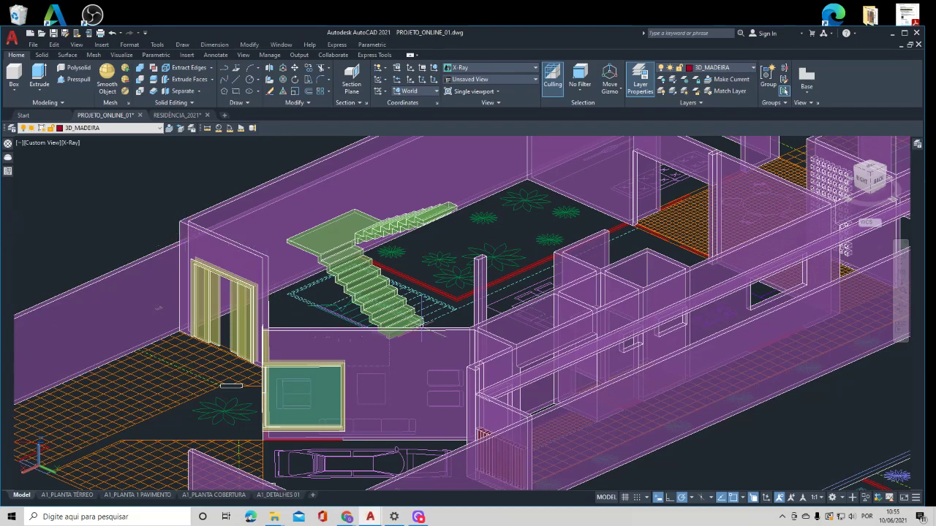
pyautogui.moveTo(918, 148)
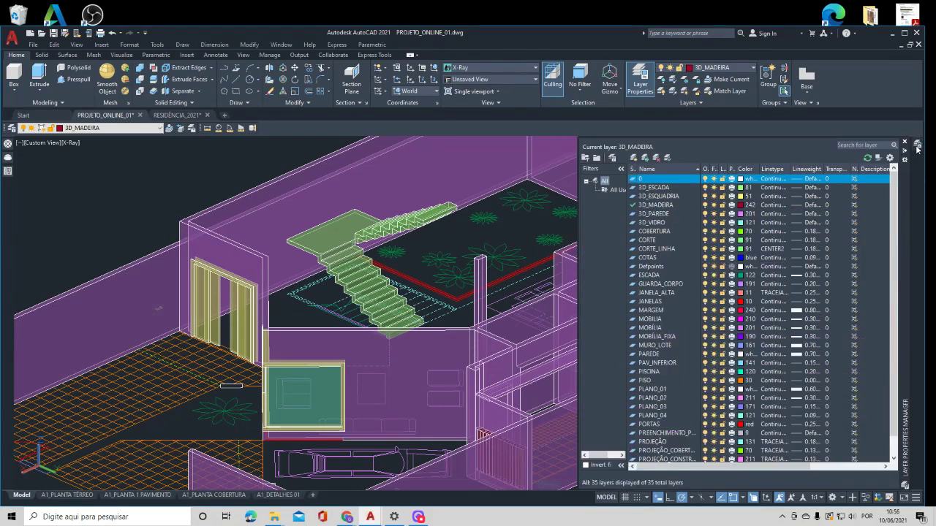
pyautogui.click(634, 159)
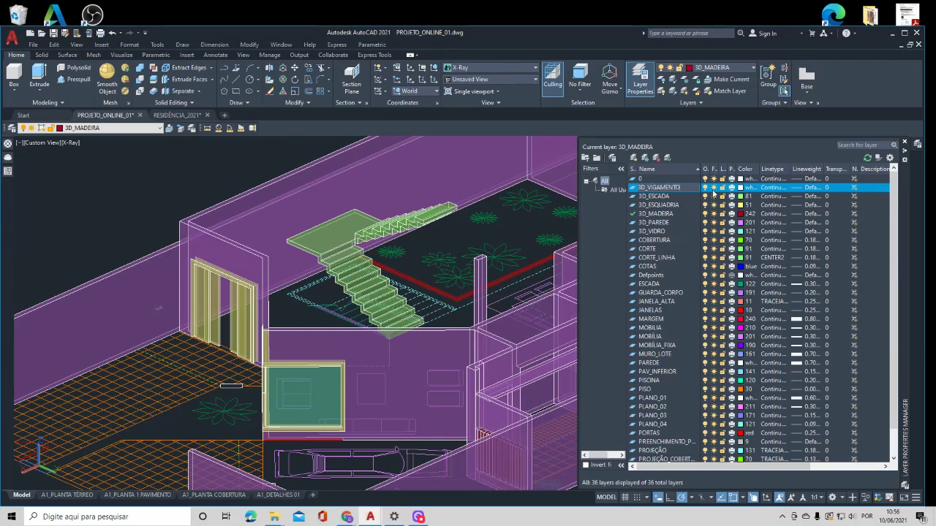
pyautogui.click(741, 188)
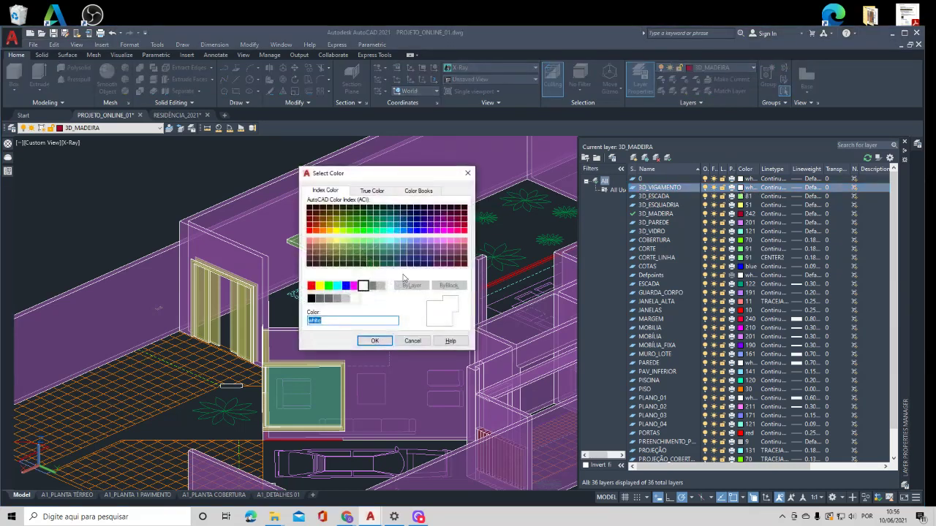
pyautogui.click(330, 247)
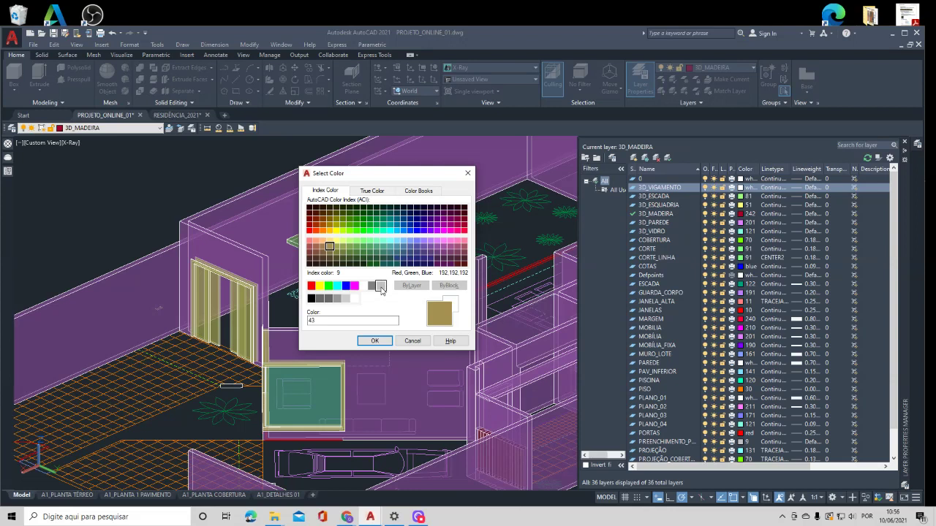
pyautogui.click(373, 341)
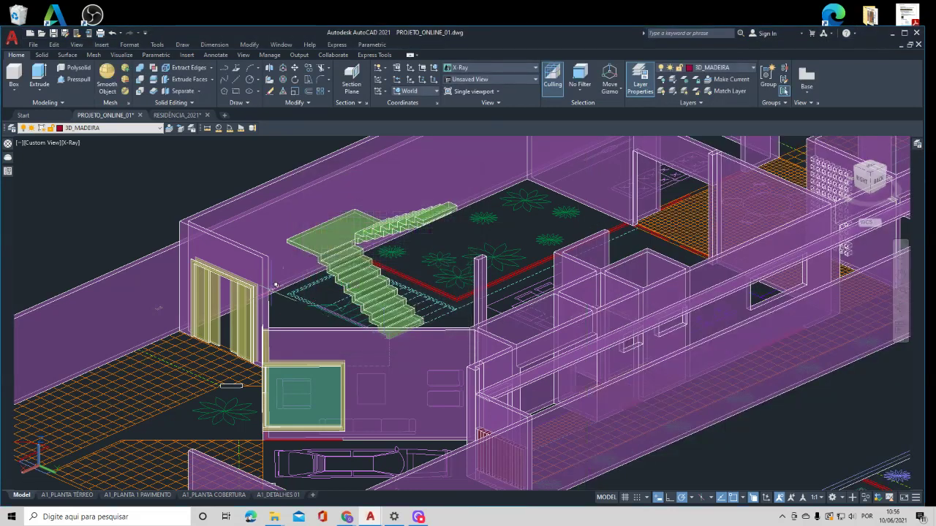
pyautogui.moveTo(393, 335); pyautogui.dragTo(314, 365, button='middle')
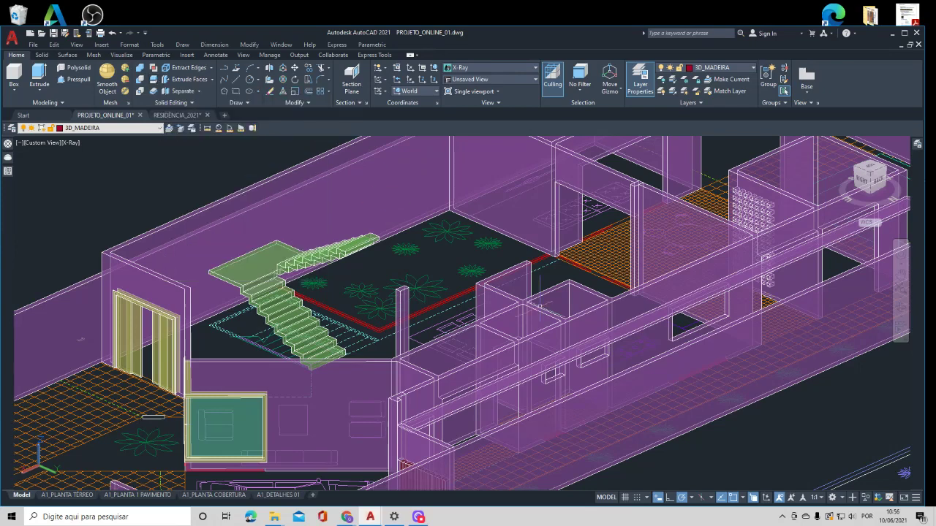
pyautogui.moveTo(588, 354); pyautogui.dragTo(588, 343, button='middle')
pyautogui.moveTo(105, 447); pyautogui.dragTo(464, 280, button='middle')
pyautogui.moveTo(351, 354); pyautogui.dragTo(479, 272, button='middle')
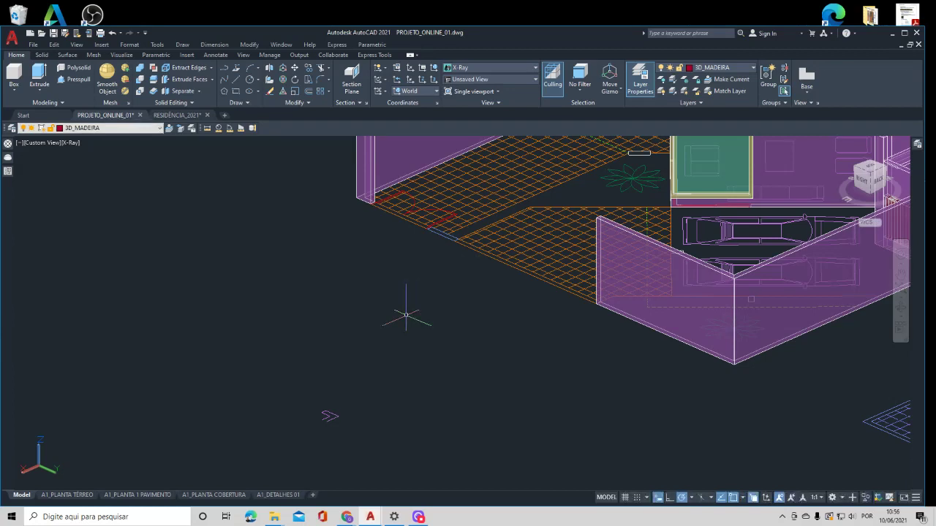
# - Draw a solid box in the empty area in front of the tiled entrance of the house
pyautogui.click(14, 77)
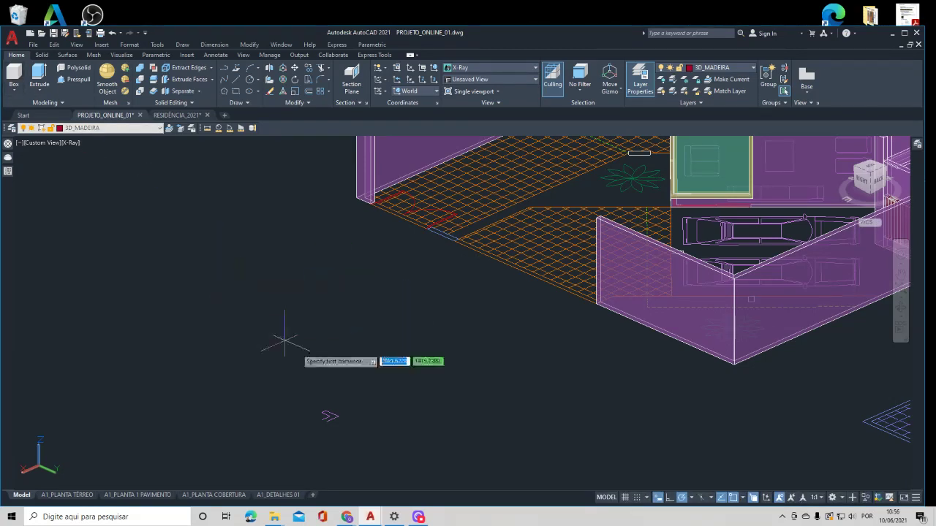
pyautogui.click(361, 334)
pyautogui.click(482, 335)
pyautogui.click(482, 283)
pyautogui.keyDown('shift'); pyautogui.moveTo(432, 329); pyautogui.dragTo(418, 348, button='middle'); pyautogui.keyUp('shift')
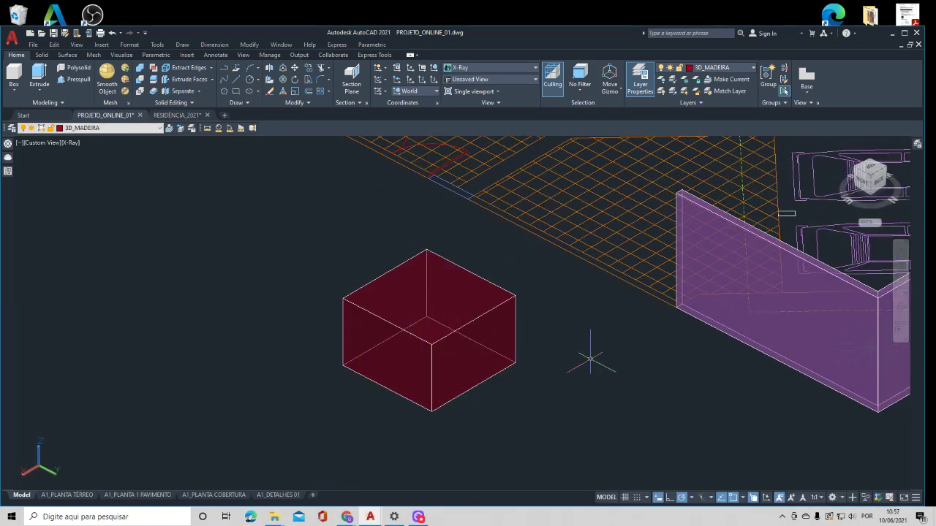
# - Slice the front corner off the box with a vertical plane through points on its two front bottom edges
pyautogui.click(155, 83)
pyautogui.click(399, 300)
pyautogui.press('Return')
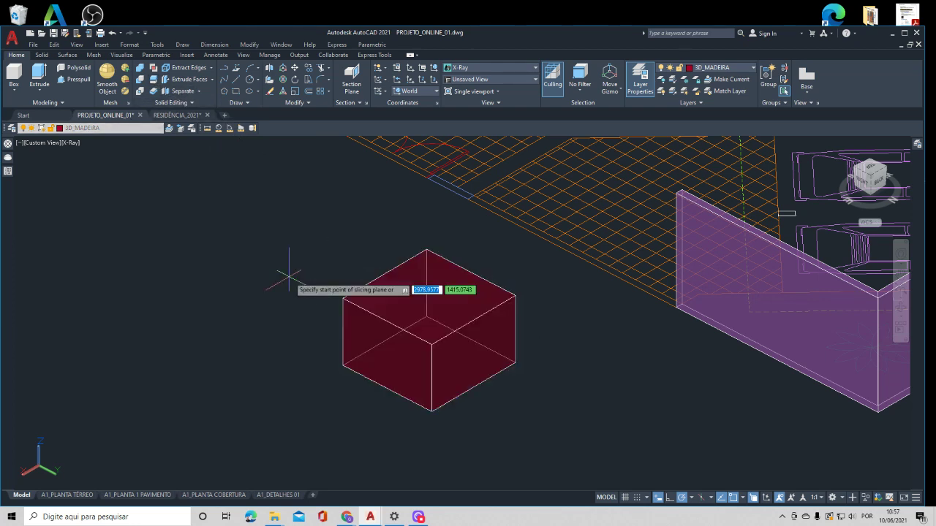
pyautogui.press('Down')
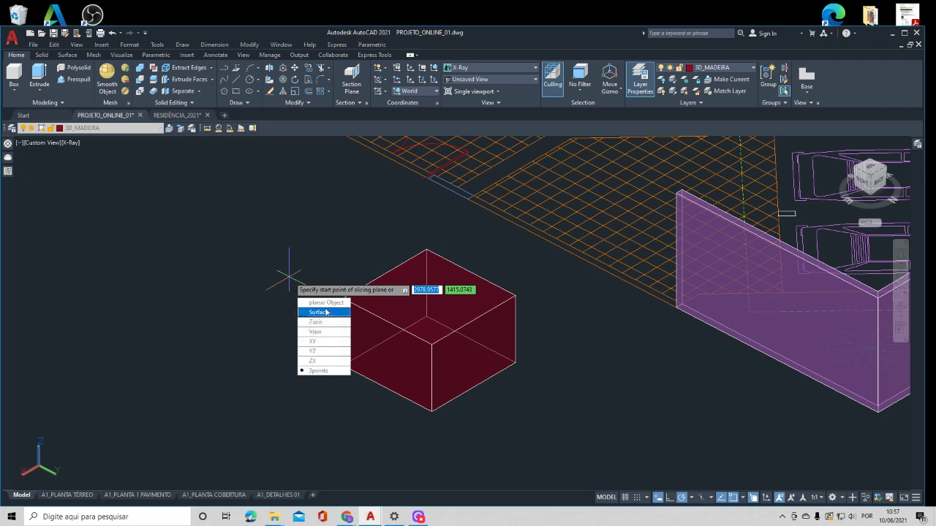
pyautogui.click(307, 372)
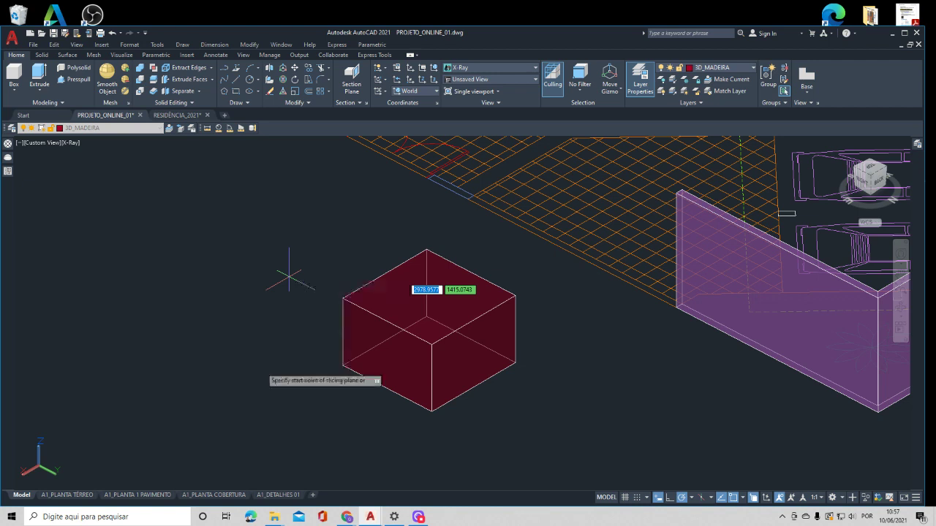
pyautogui.click(383, 387)
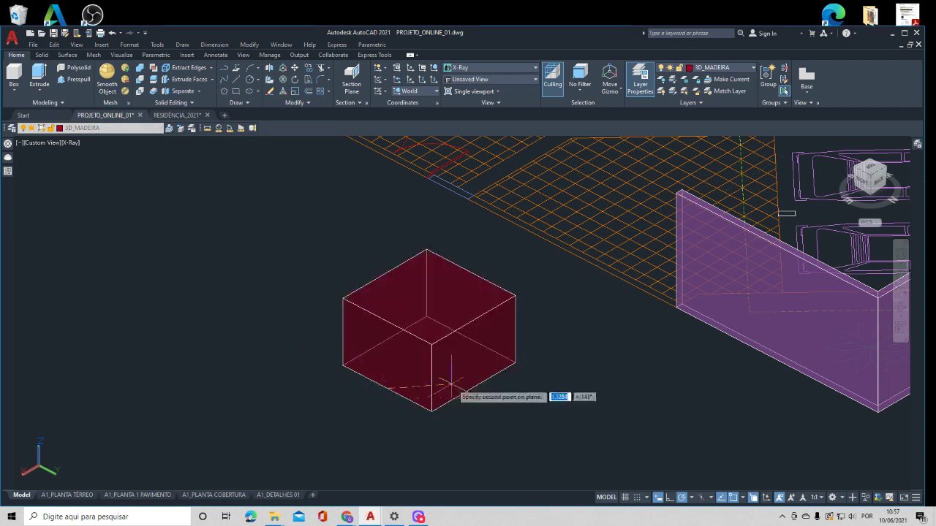
pyautogui.click(474, 386)
pyautogui.press('Return')
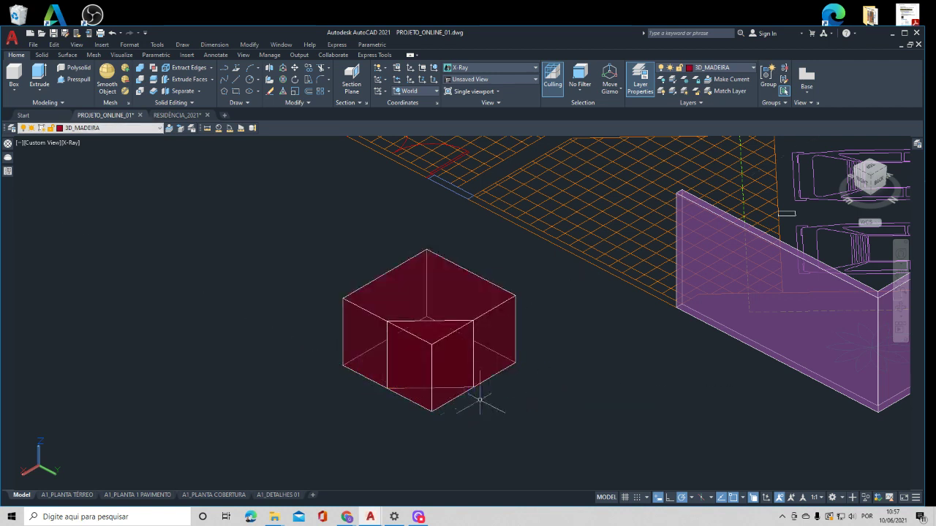
# - Move the sliced corner piece away from the box and delete it
pyautogui.write('M')
pyautogui.press('Return')
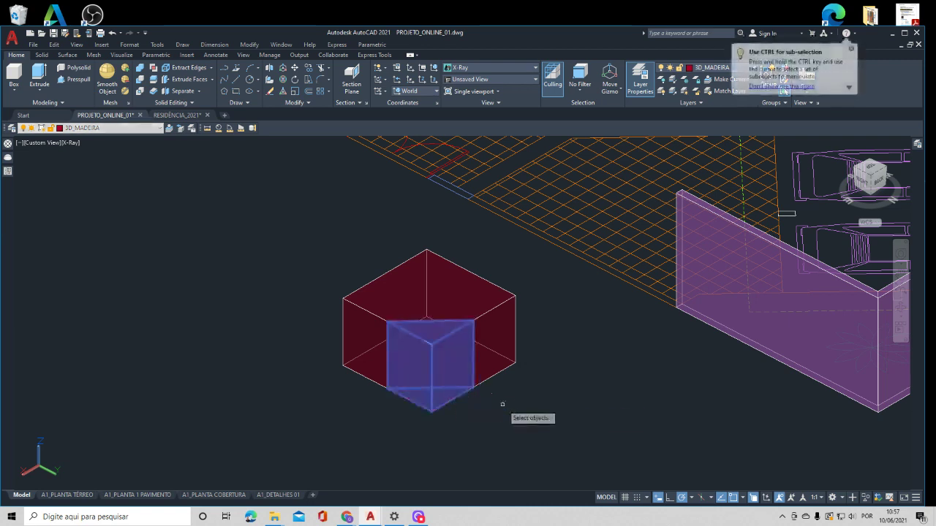
pyautogui.keyDown('shift'); pyautogui.moveTo(475, 392); pyautogui.dragTo(457, 403, button='middle'); pyautogui.keyUp('shift')
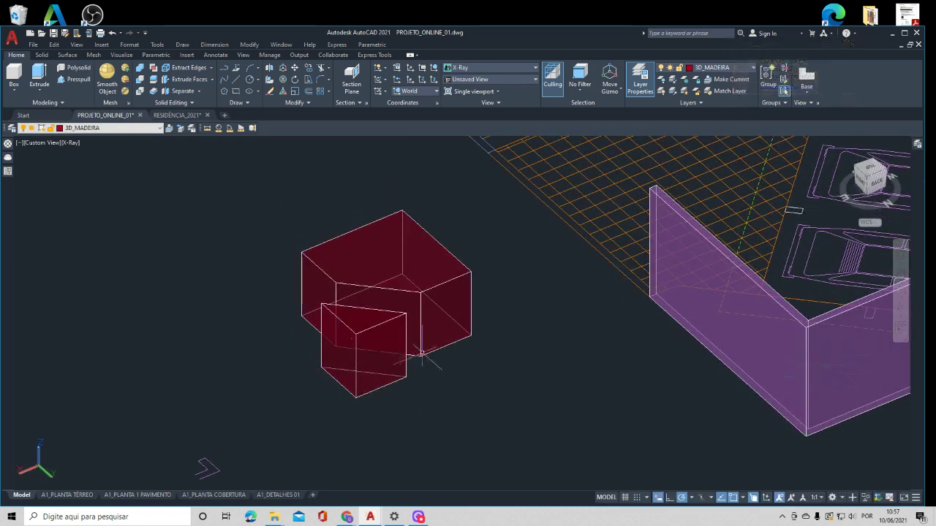
pyautogui.click(382, 359)
pyautogui.press('Delete')
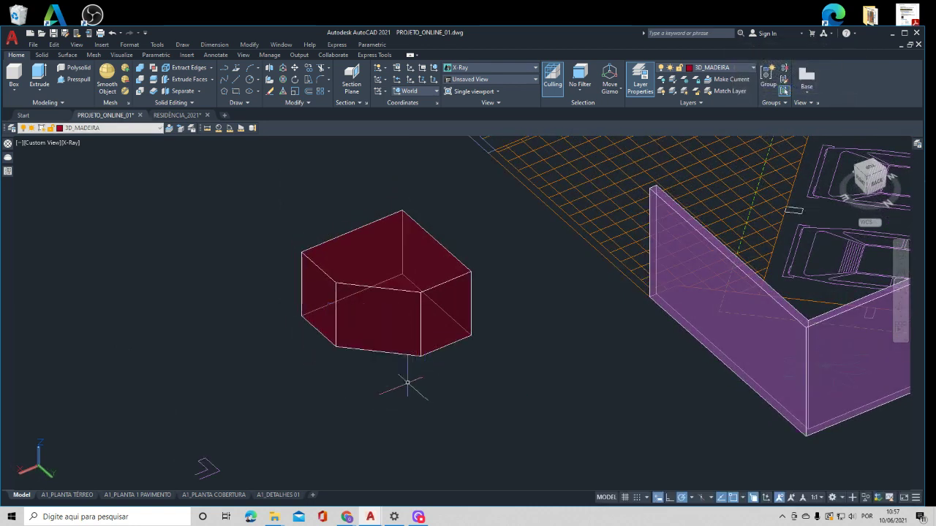
# - Slice the remaining solid horizontally with an XY plane through the midpoint of a vertical edge
pyautogui.moveTo(365, 363)
pyautogui.keyDown('shift'); pyautogui.mouseDown(button='middle')
pyautogui.moveTo(359, 378)
pyautogui.moveTo(429, 378)
pyautogui.moveTo(424, 359)
pyautogui.moveTo(366, 376)
pyautogui.mouseUp(button='middle'); pyautogui.keyUp('shift')
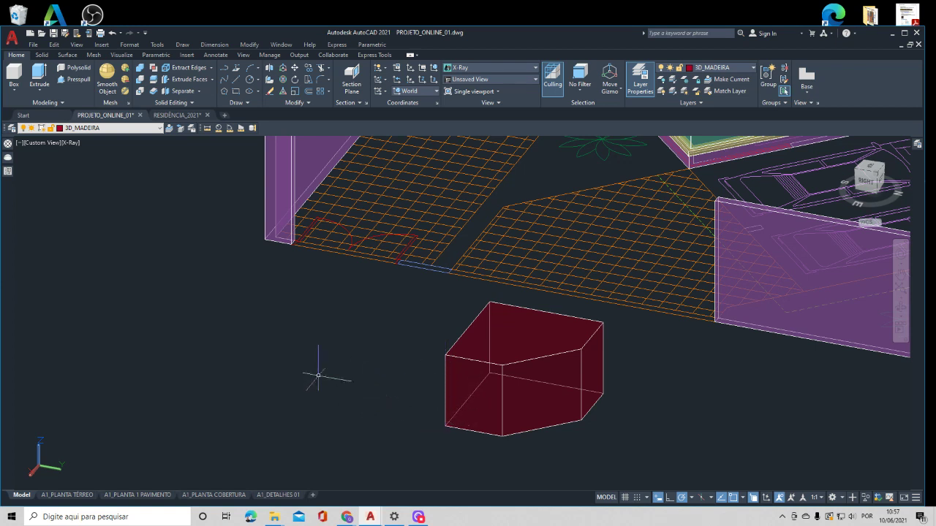
pyautogui.click(153, 80)
pyautogui.click(448, 355)
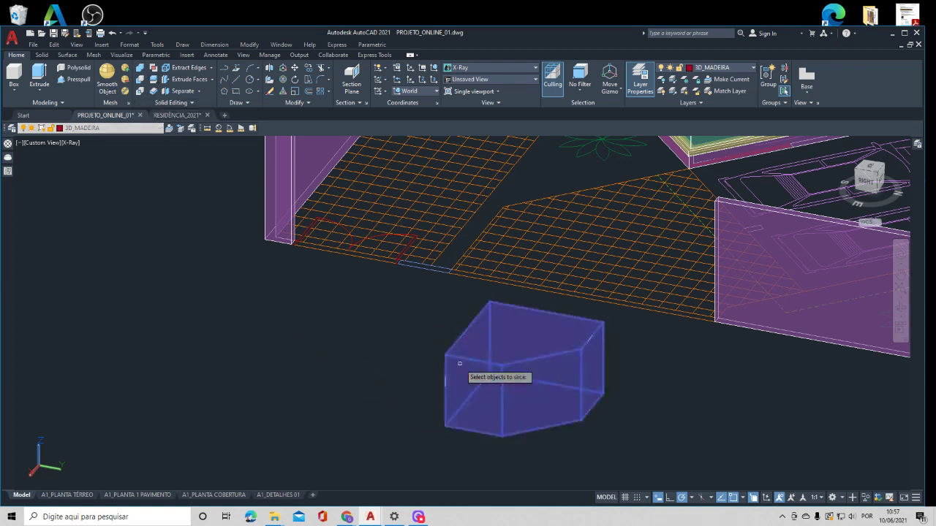
pyautogui.press('Return')
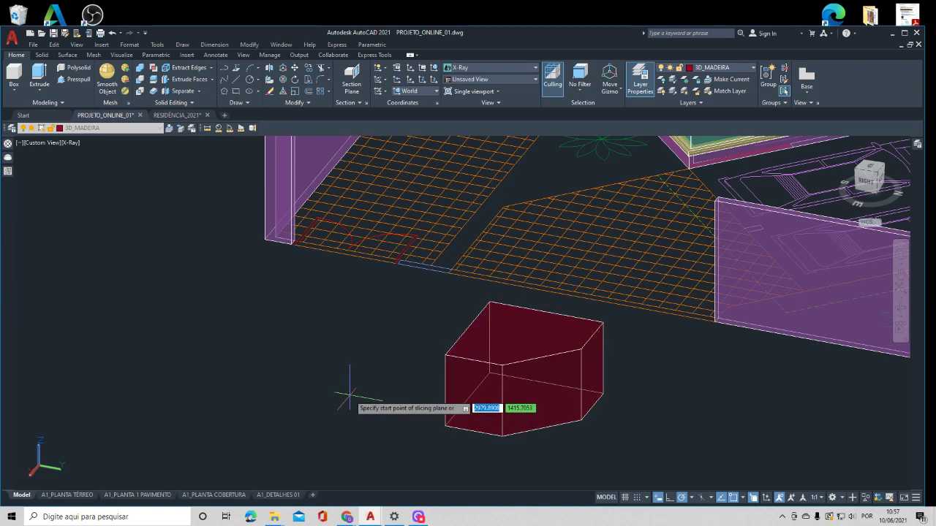
pyautogui.press('Down')
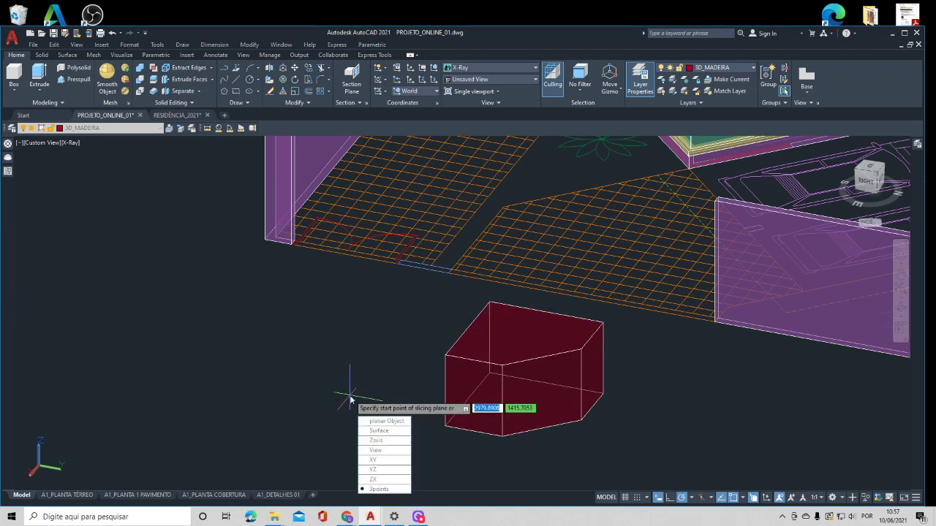
pyautogui.click(376, 461)
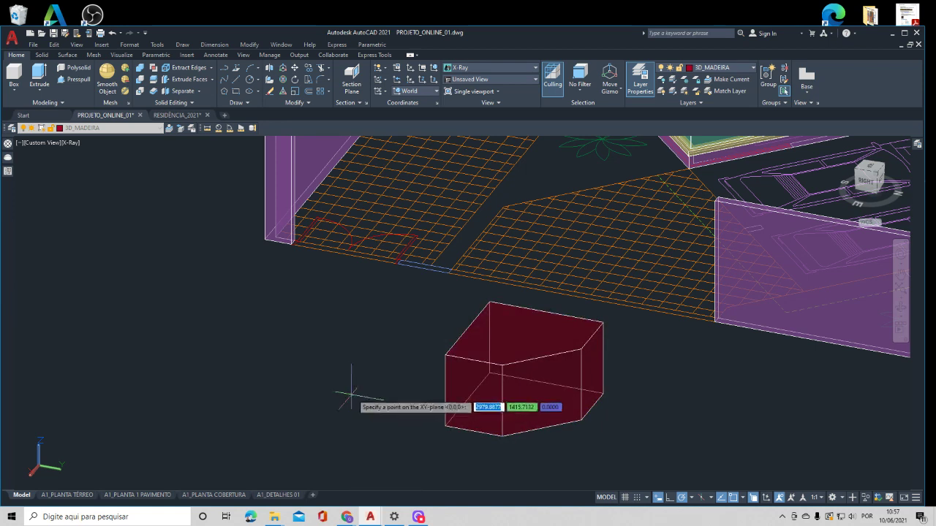
pyautogui.click(445, 391)
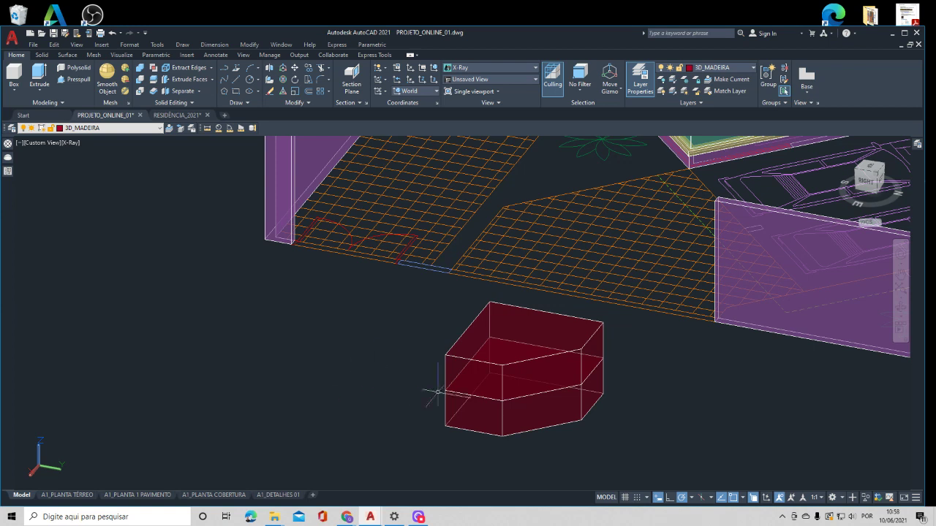
# - Slice the upper half of the solid with a YZ plane through the midpoint of its top side edge
pyautogui.moveTo(475, 395); pyautogui.dragTo(443, 377, button='middle')
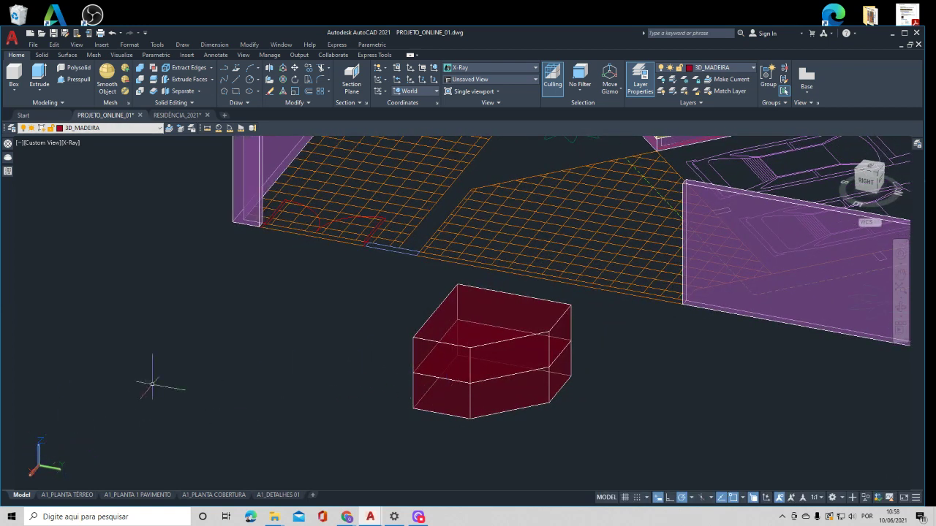
pyautogui.click(154, 79)
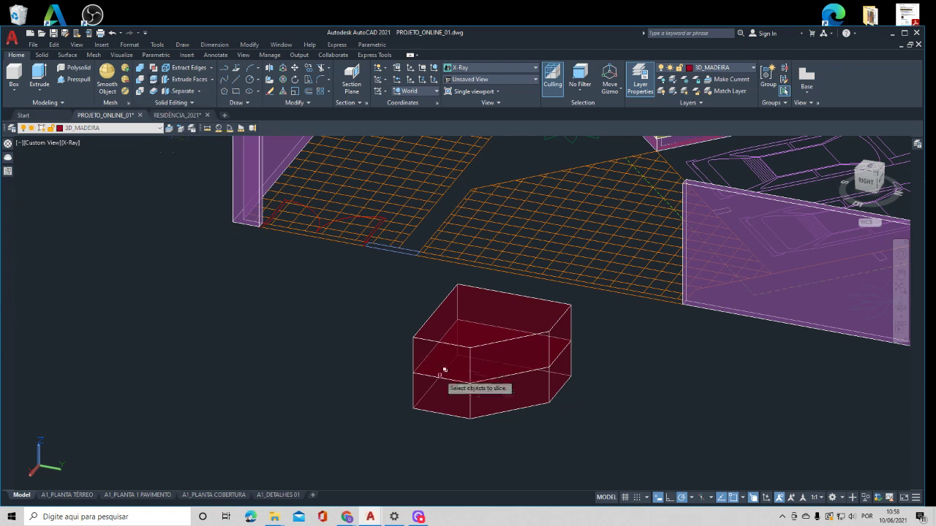
pyautogui.click(505, 310)
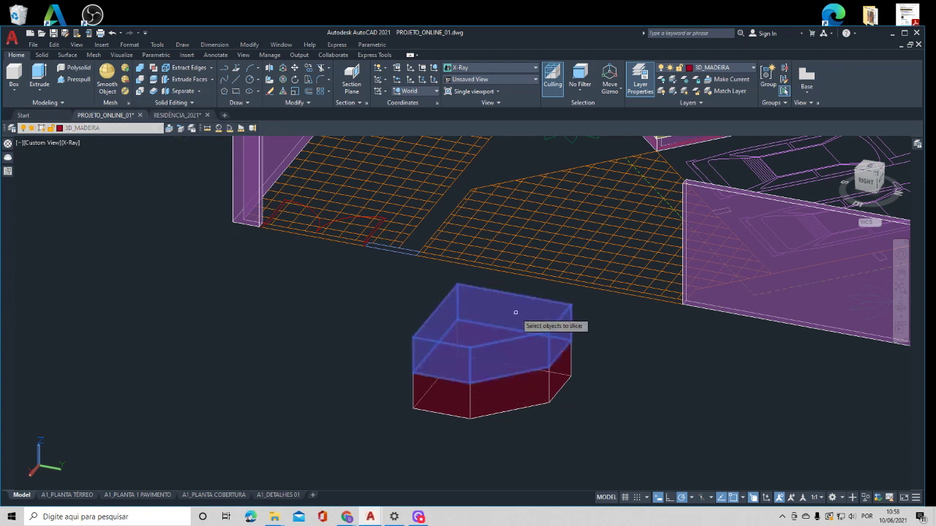
pyautogui.press('Return')
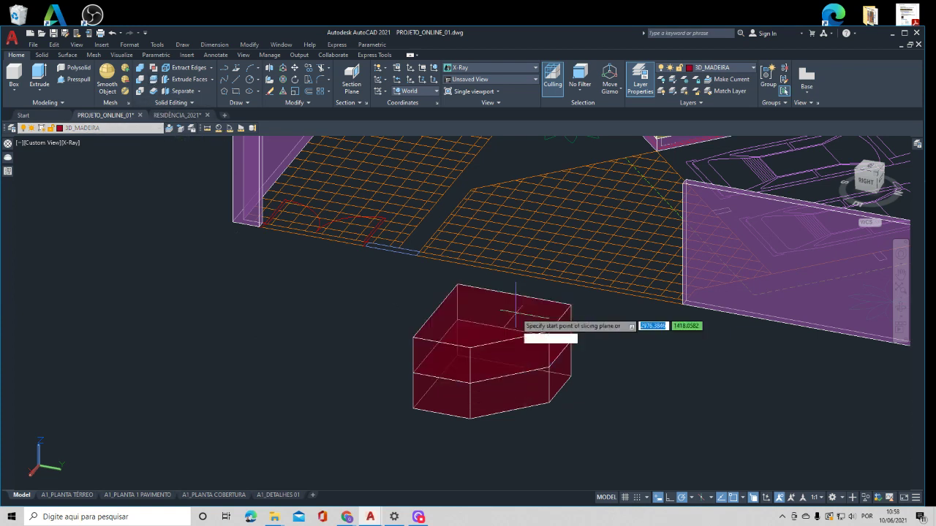
pyautogui.press('Down')
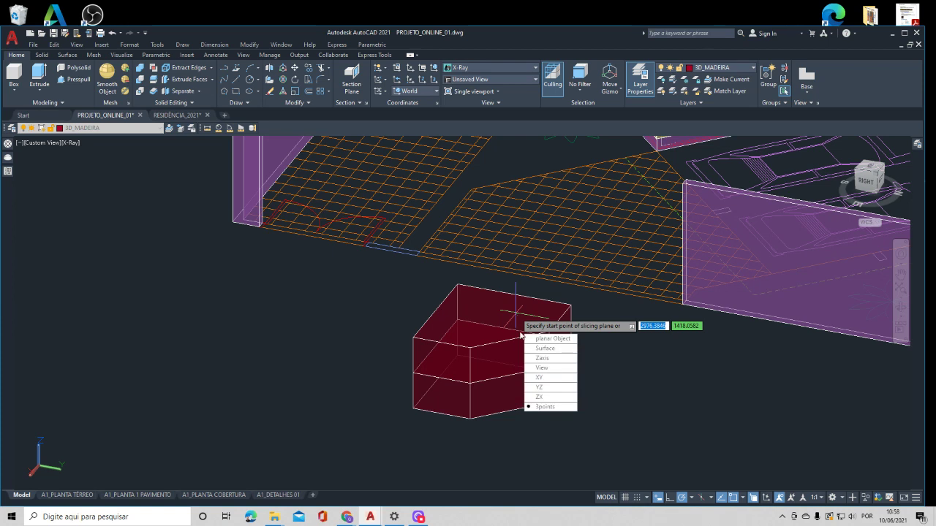
pyautogui.click(538, 387)
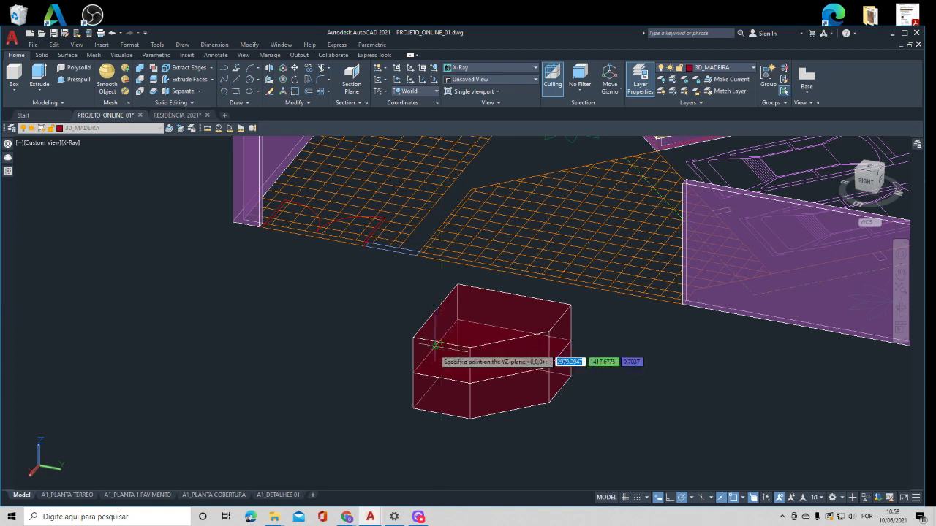
pyautogui.click(435, 345)
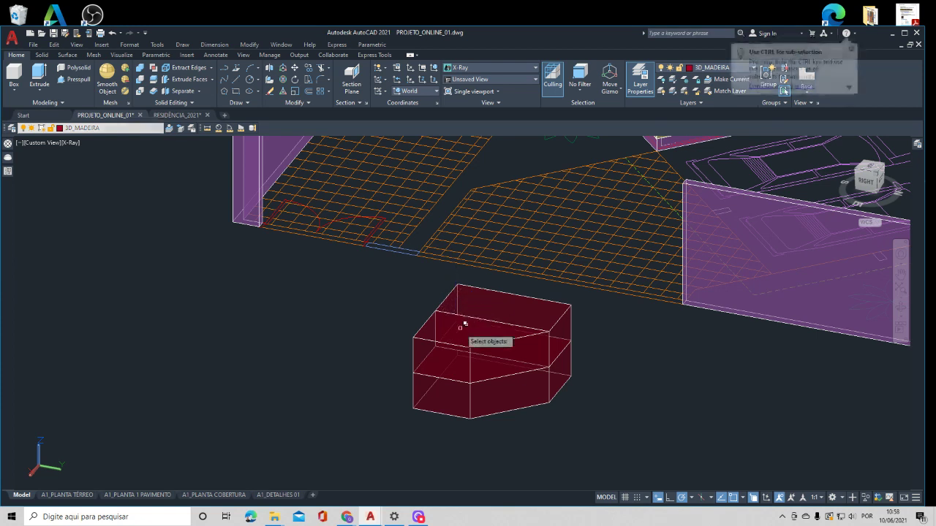
# - Move the front piece of the upper half away from the rest of the sliced solid
pyautogui.click(464, 336)
pyautogui.click(475, 368)
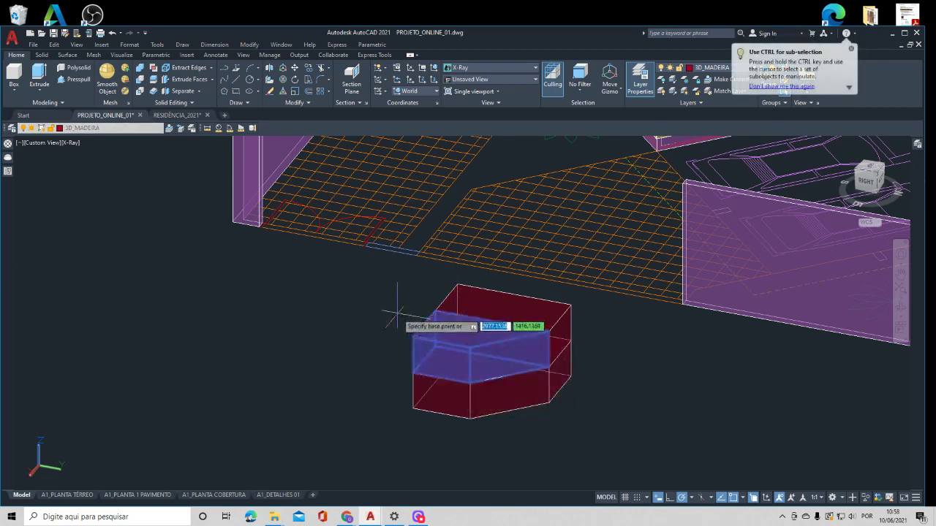
pyautogui.click(357, 332)
pyautogui.keyDown('shift'); pyautogui.moveTo(439, 349); pyautogui.dragTo(395, 355, button='middle'); pyautogui.keyUp('shift')
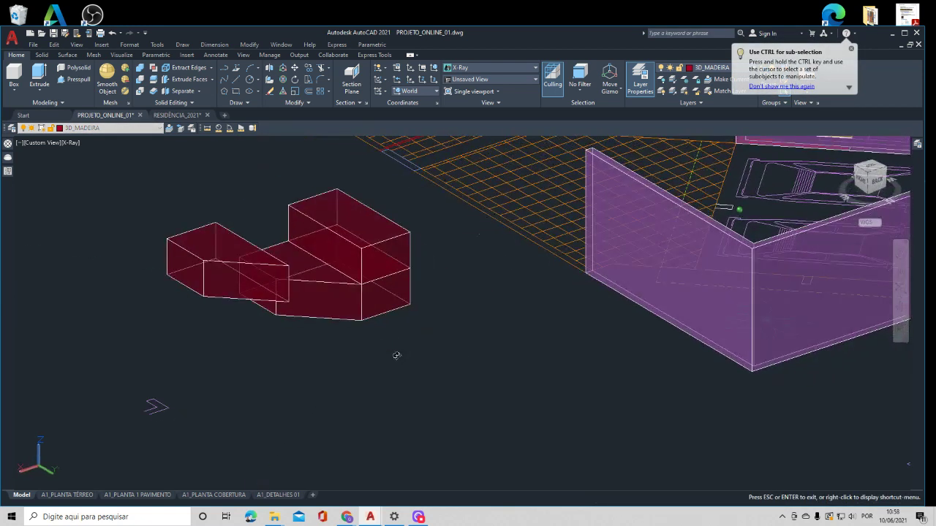
# - Delete all the pieces of the sliced practice box
pyautogui.moveTo(402, 217); pyautogui.dragTo(244, 313)
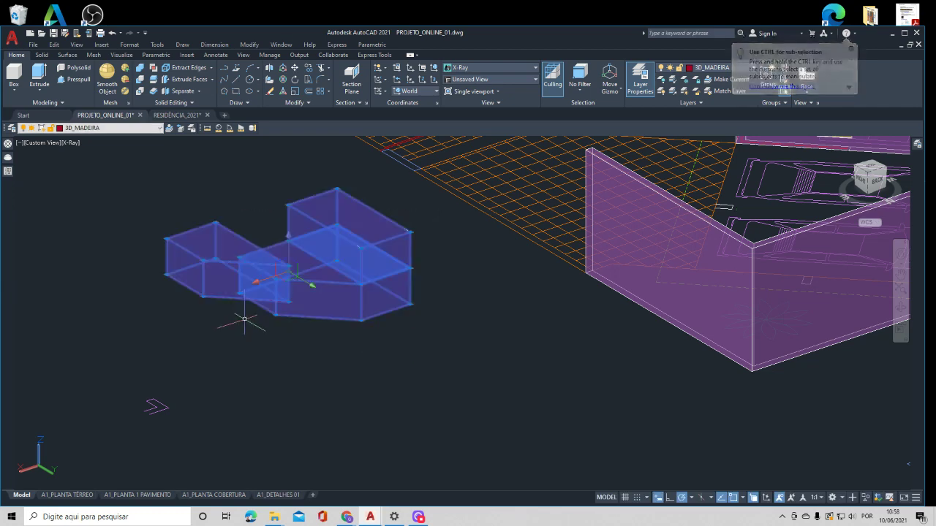
pyautogui.press('Delete')
pyautogui.keyDown('shift'); pyautogui.moveTo(245, 314); pyautogui.dragTo(244, 457, button='middle'); pyautogui.keyUp('shift')
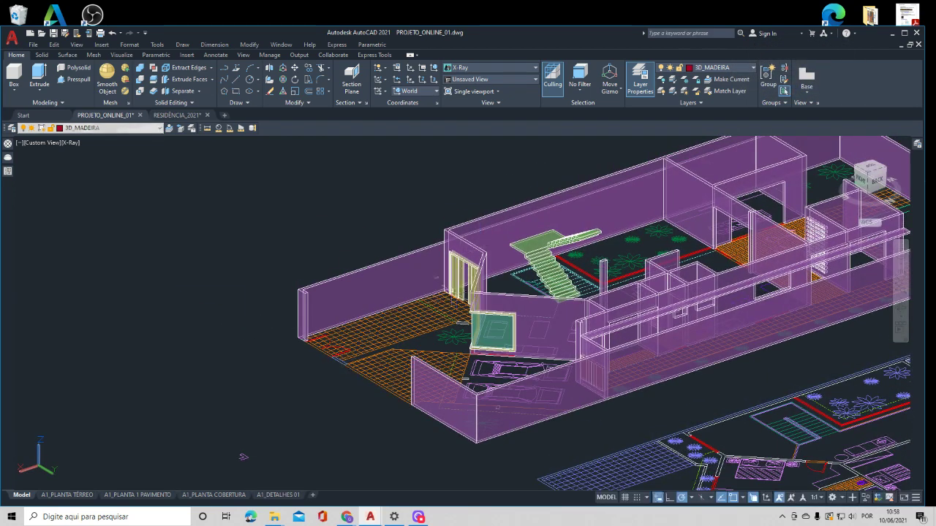
pyautogui.keyDown('shift'); pyautogui.moveTo(418, 319); pyautogui.dragTo(468, 310, button='middle'); pyautogui.keyUp('shift')
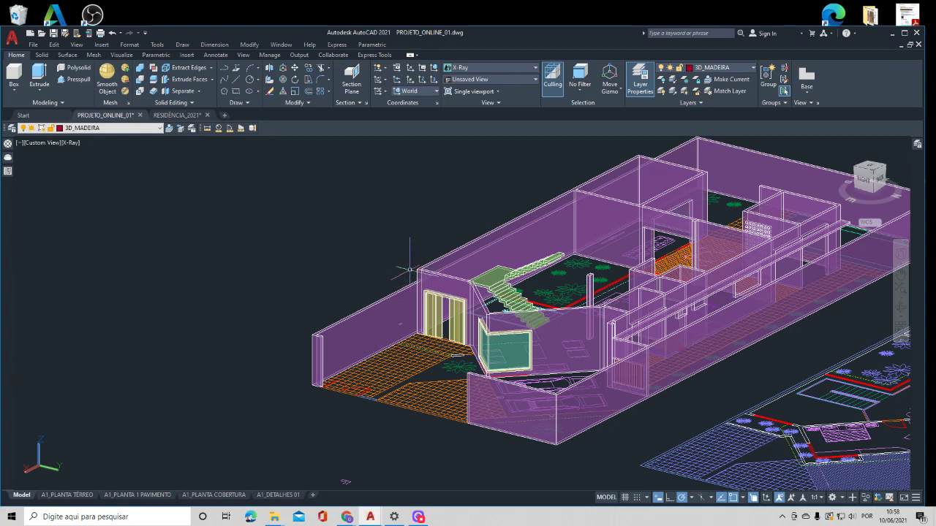
pyautogui.scroll(2, 417, 269)
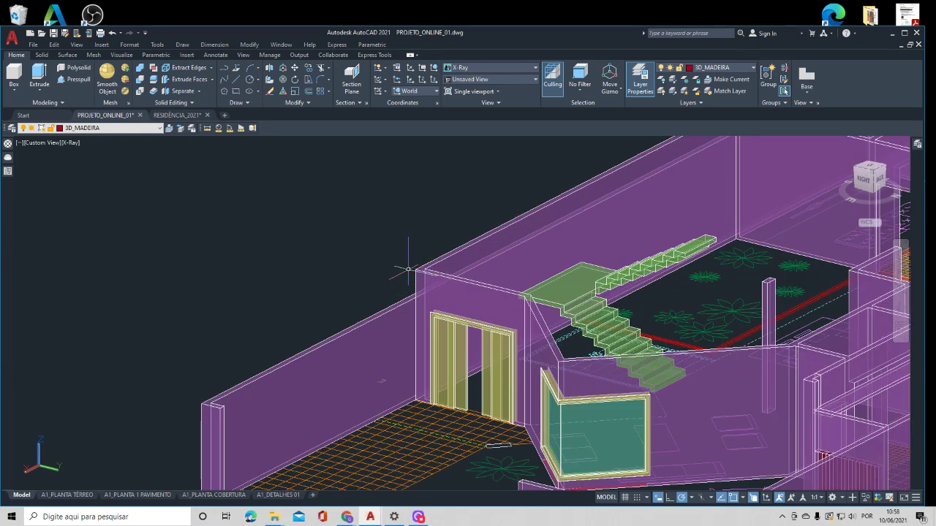
pyautogui.moveTo(407, 274); pyautogui.dragTo(251, 253, button='middle')
pyautogui.click(154, 81)
pyautogui.scroll(-2, 300, 222)
pyautogui.keyDown('shift'); pyautogui.moveTo(652, 162); pyautogui.dragTo(717, 203, button='middle'); pyautogui.keyUp('shift')
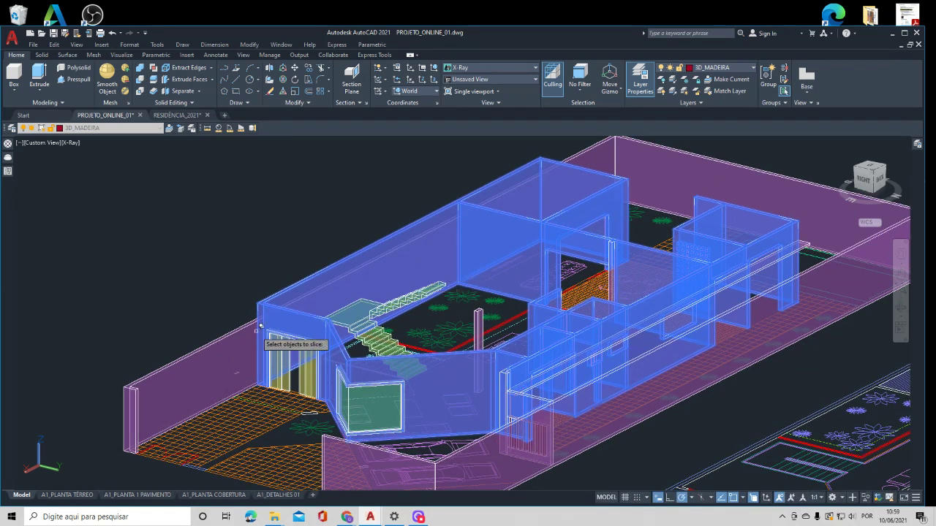
pyautogui.scroll(5, 266, 324)
pyautogui.press('Return')
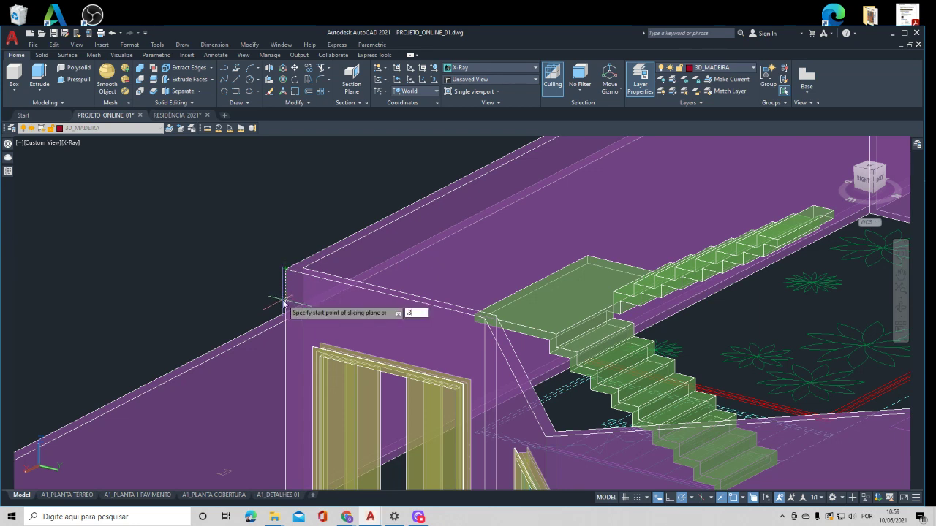
pyautogui.press('BackSpace')
pyautogui.press('BackSpace')
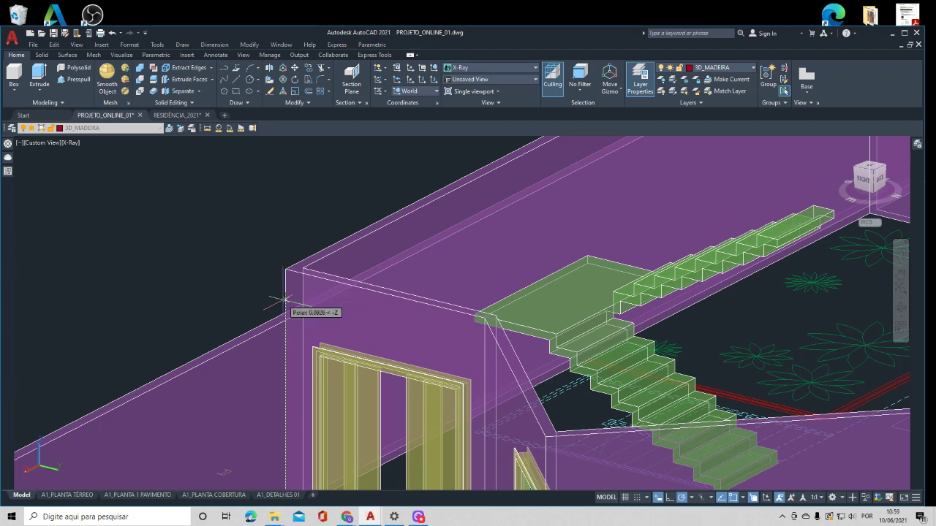
pyautogui.press('Escape')
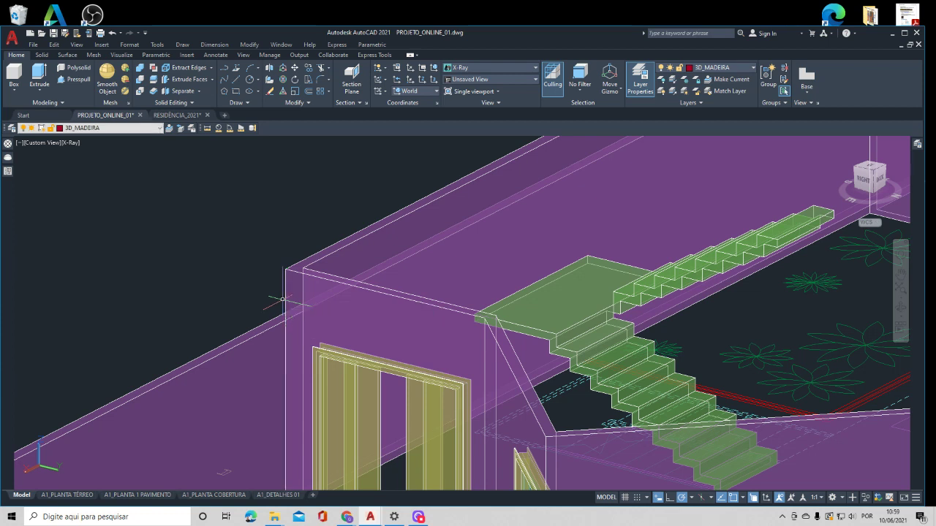
# - Slice the merged wall solid horizontally with an XY plane through a point just below its top front corner, keeping both parts
pyautogui.scroll(-6, 285, 289)
pyautogui.keyDown('shift'); pyautogui.moveTo(394, 249); pyautogui.dragTo(393, 291, button='middle'); pyautogui.keyUp('shift')
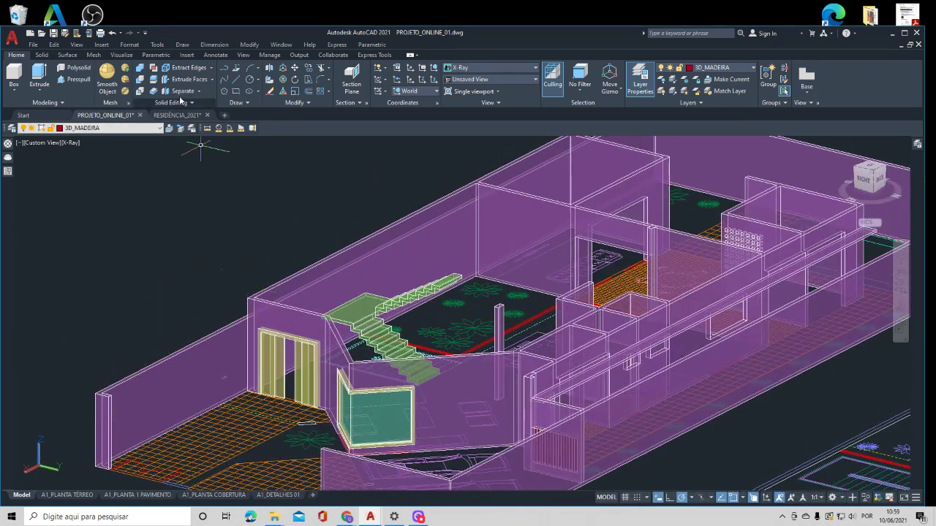
pyautogui.write('slice')
pyautogui.press('Return')
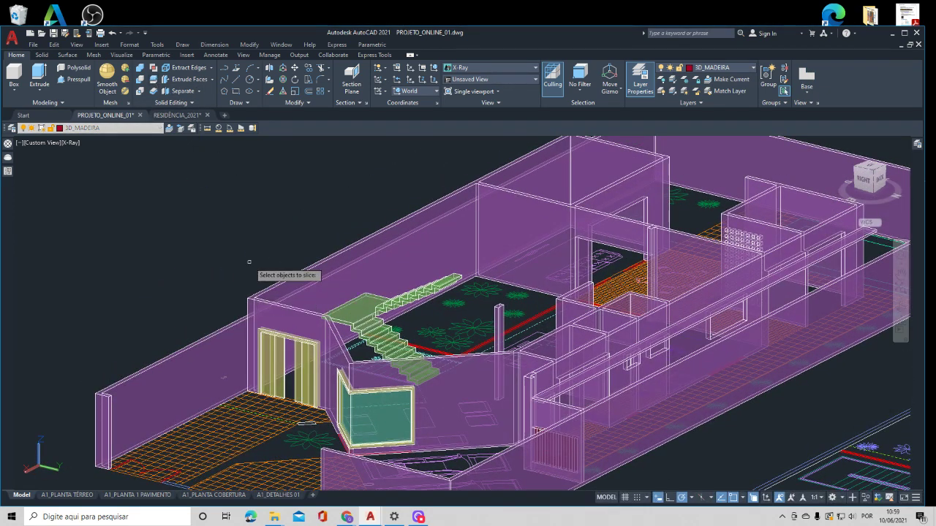
pyautogui.click(258, 300)
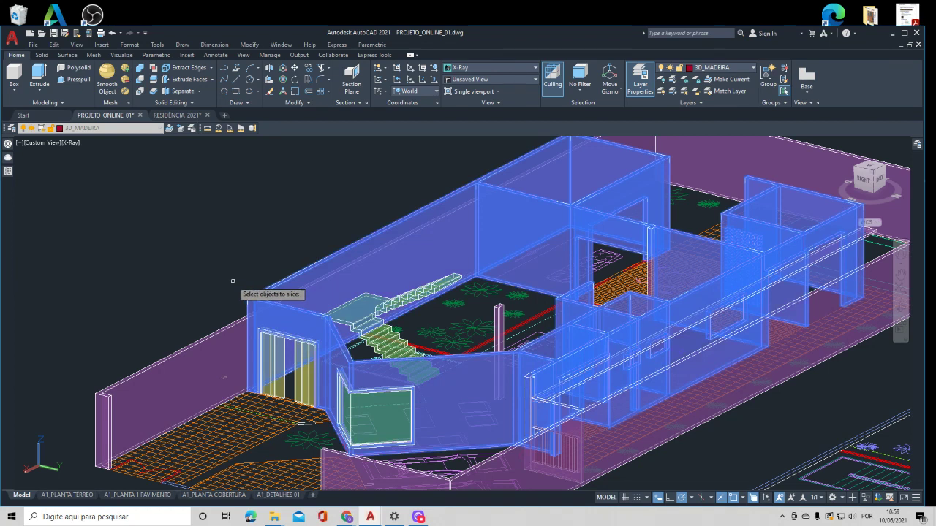
pyautogui.press('Return')
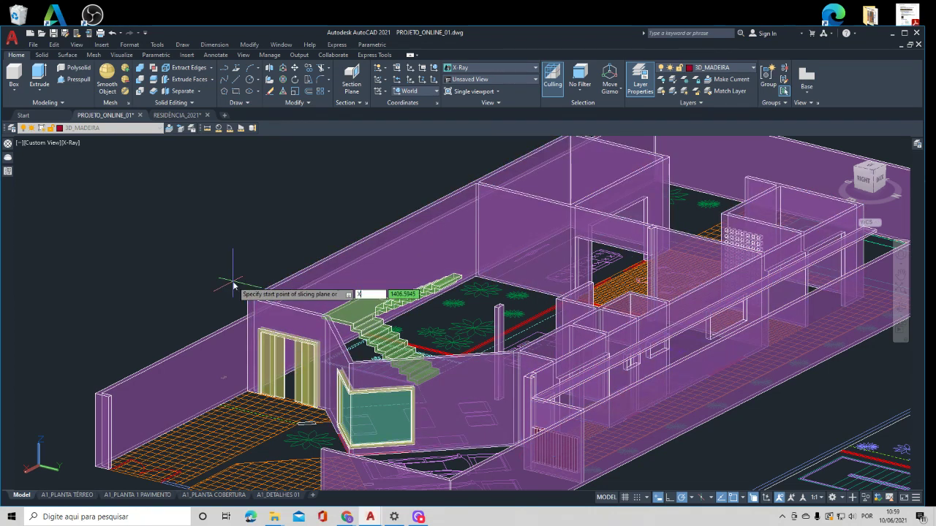
pyautogui.write('XY')
pyautogui.press('Return')
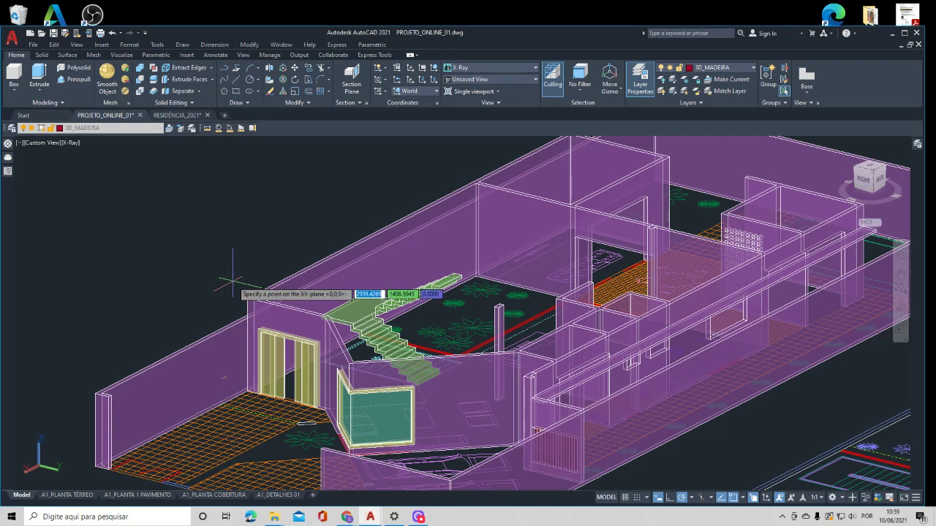
pyautogui.scroll(5, 233, 282)
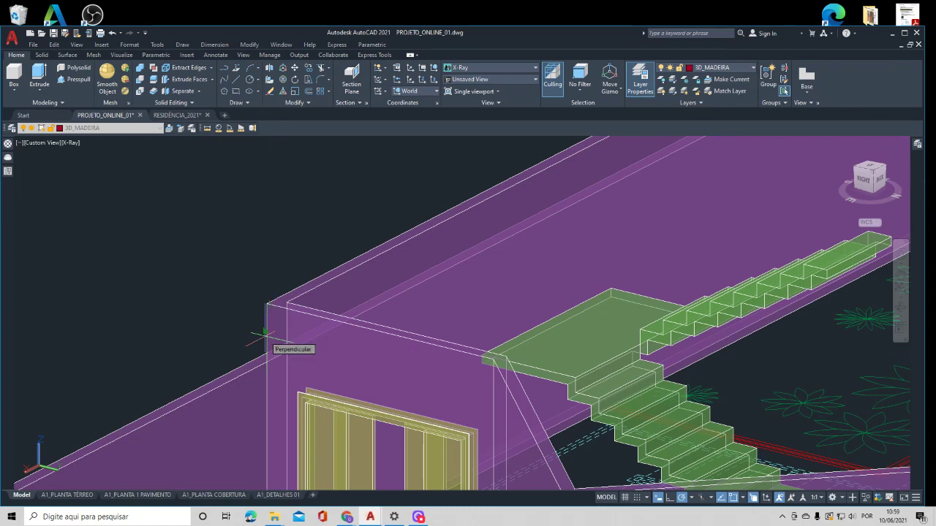
pyautogui.click(264, 336)
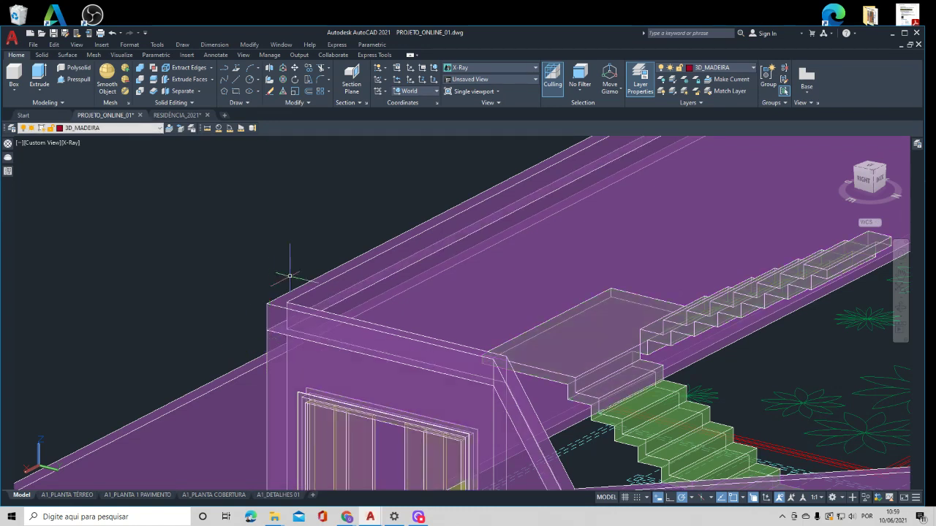
# - Assign the sliced upper band of the walls to the 3D_VIGAMENTO layer
pyautogui.scroll(-4, 284, 274)
pyautogui.click(324, 271)
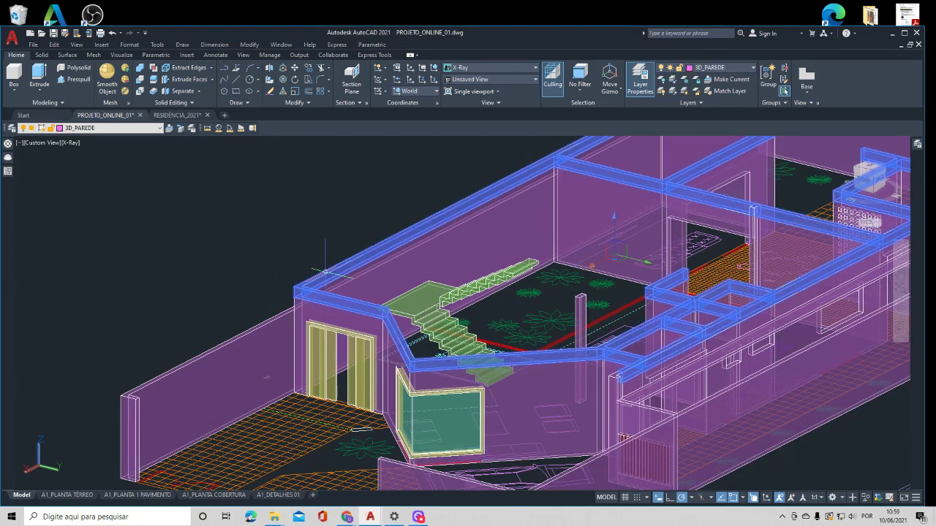
pyautogui.click(123, 130)
pyautogui.scroll(1, 122, 145)
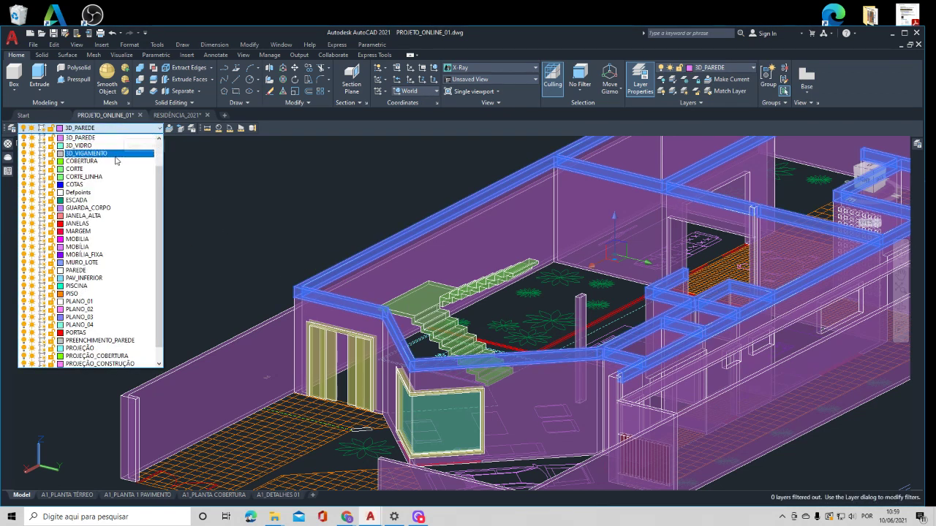
pyautogui.click(115, 155)
pyautogui.press('Escape')
# - Isolate the beam band's layer to examine the beams on their own, and restore the other layers
pyautogui.moveTo(297, 251); pyautogui.dragTo(121, 290, button='middle')
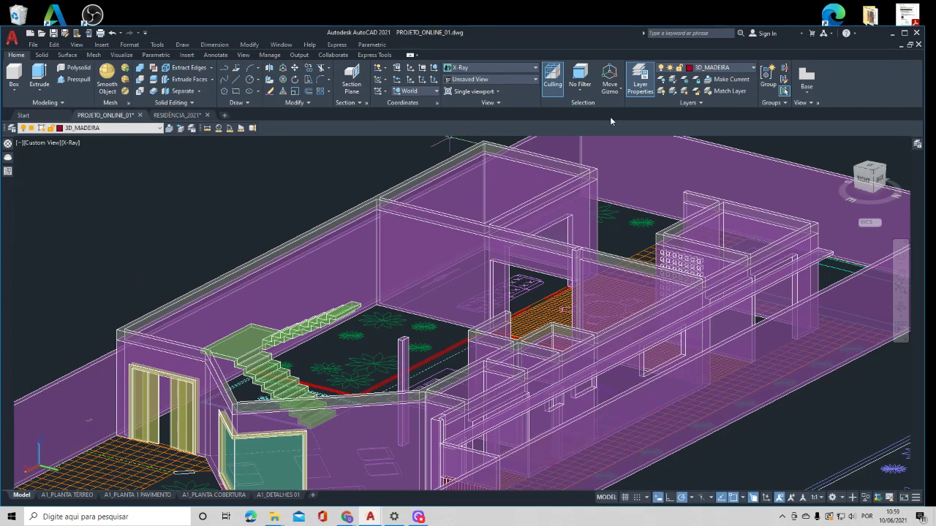
pyautogui.click(671, 82)
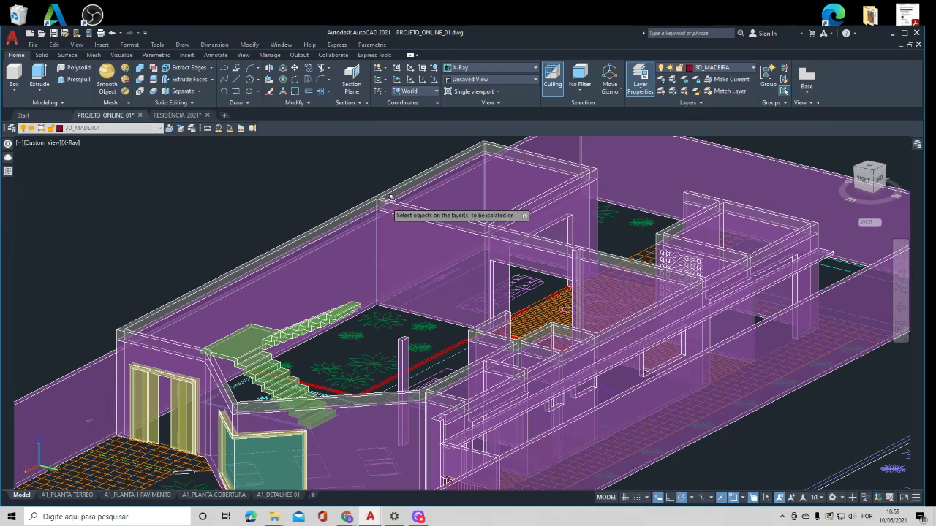
pyautogui.click(359, 212)
pyautogui.press('Return')
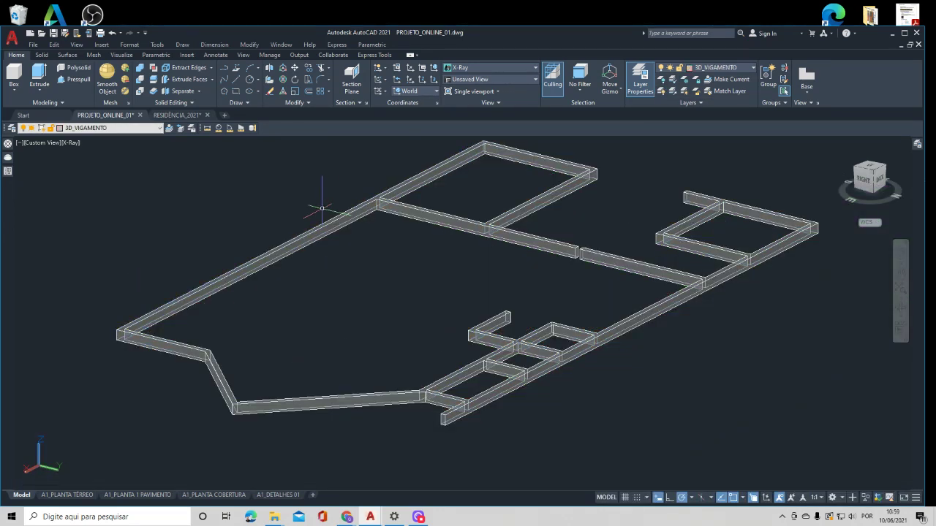
pyautogui.moveTo(356, 316)
pyautogui.keyDown('shift'); pyautogui.mouseDown(button='middle')
pyautogui.moveTo(412, 305)
pyautogui.moveTo(478, 310)
pyautogui.moveTo(483, 348)
pyautogui.moveTo(368, 297)
pyautogui.moveTo(311, 293)
pyautogui.moveTo(361, 299)
pyautogui.mouseUp(button='middle'); pyautogui.keyUp('shift')
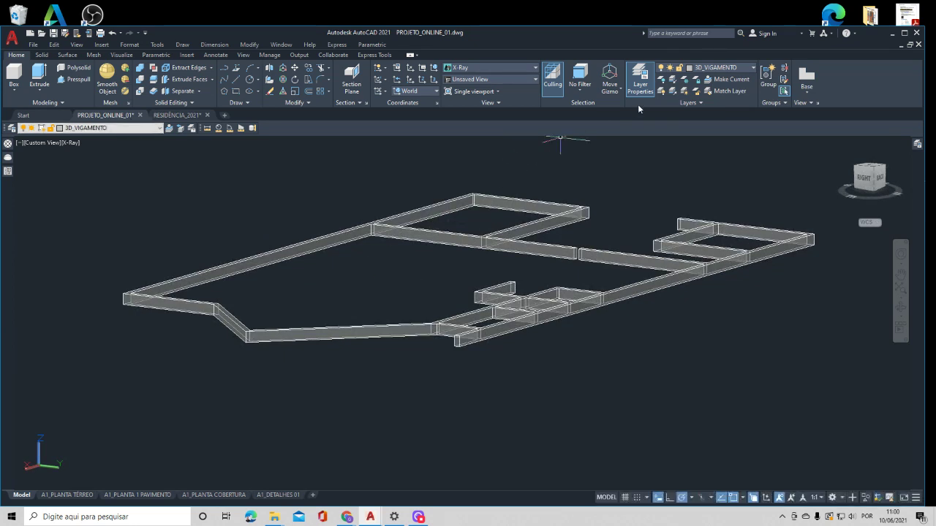
pyautogui.click(669, 94)
# - Examine the upper-floor plan beside the 3D house, focusing on the walls around the staircase and front bedroom
pyautogui.scroll(-2, 401, 310)
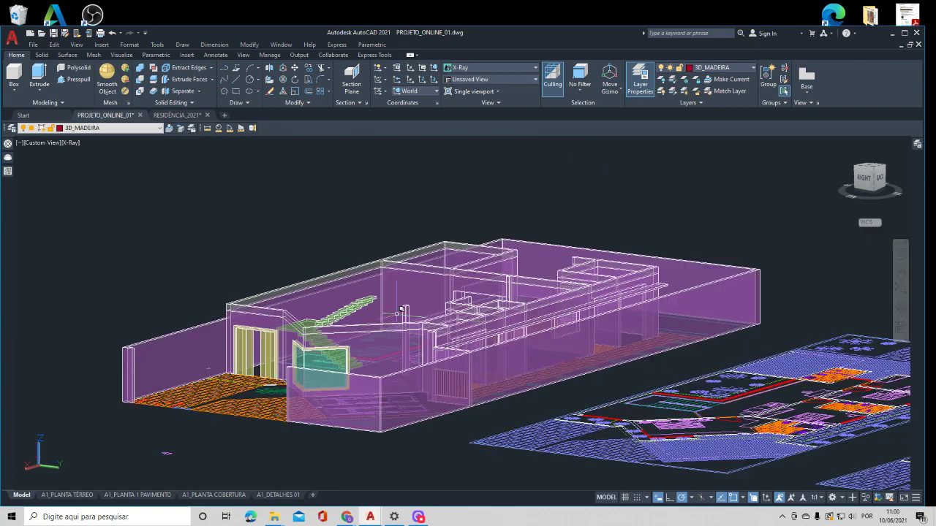
pyautogui.keyDown('shift'); pyautogui.moveTo(337, 336); pyautogui.dragTo(494, 381, button='middle'); pyautogui.keyUp('shift')
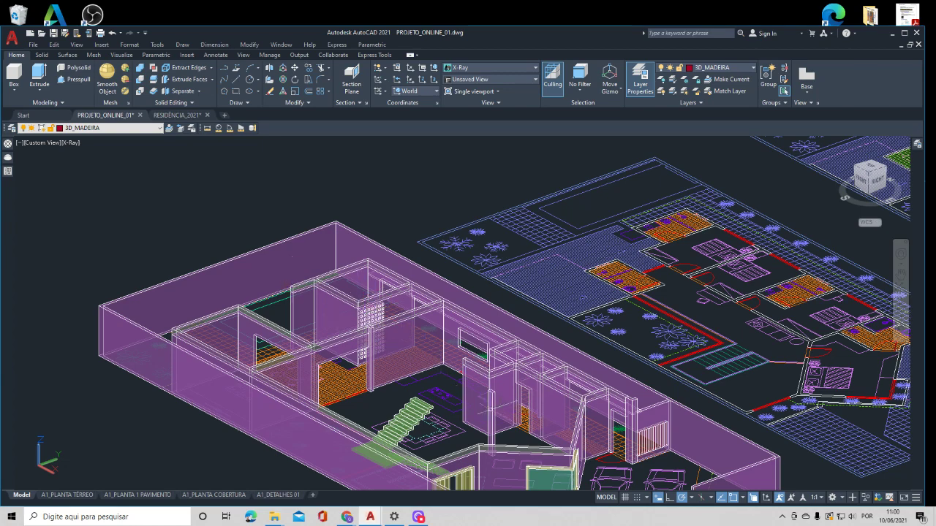
pyautogui.moveTo(423, 376); pyautogui.dragTo(300, 290, button='middle')
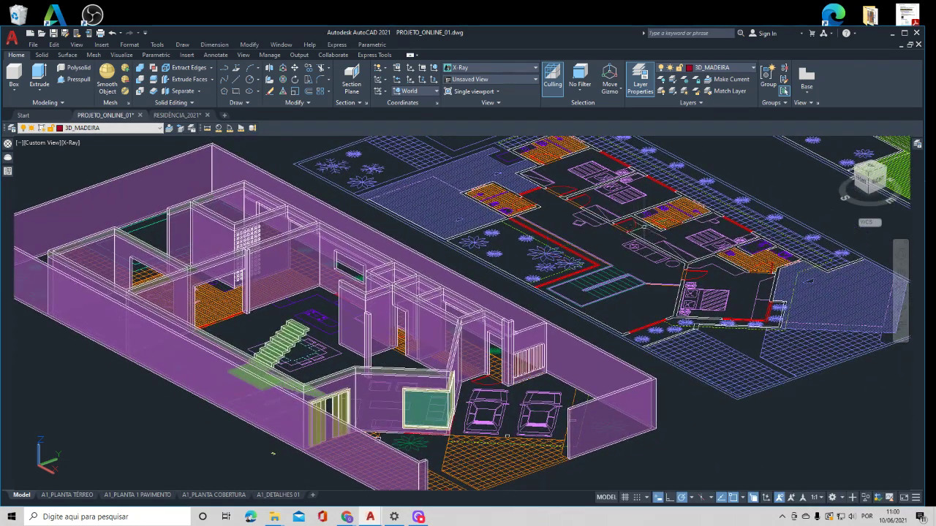
pyautogui.moveTo(646, 223); pyautogui.dragTo(590, 272, button='middle')
pyautogui.scroll(4, 590, 272)
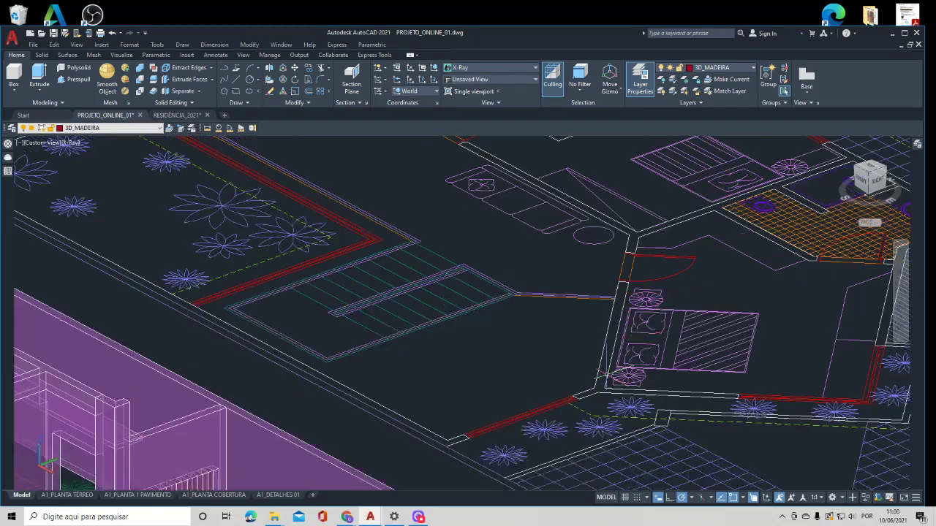
pyautogui.scroll(2, 605, 375)
pyautogui.scroll(-4, 605, 375)
pyautogui.moveTo(605, 376); pyautogui.dragTo(601, 319, button='middle')
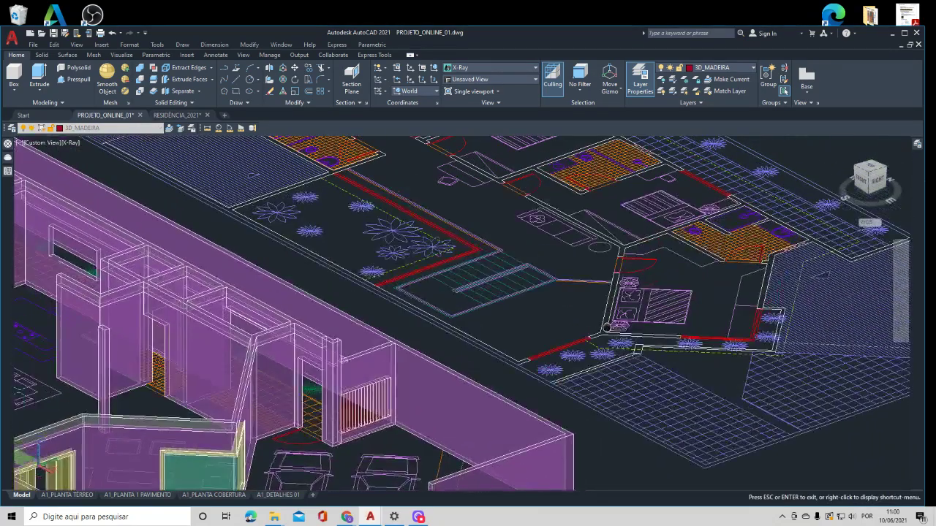
pyautogui.scroll(3, 601, 319)
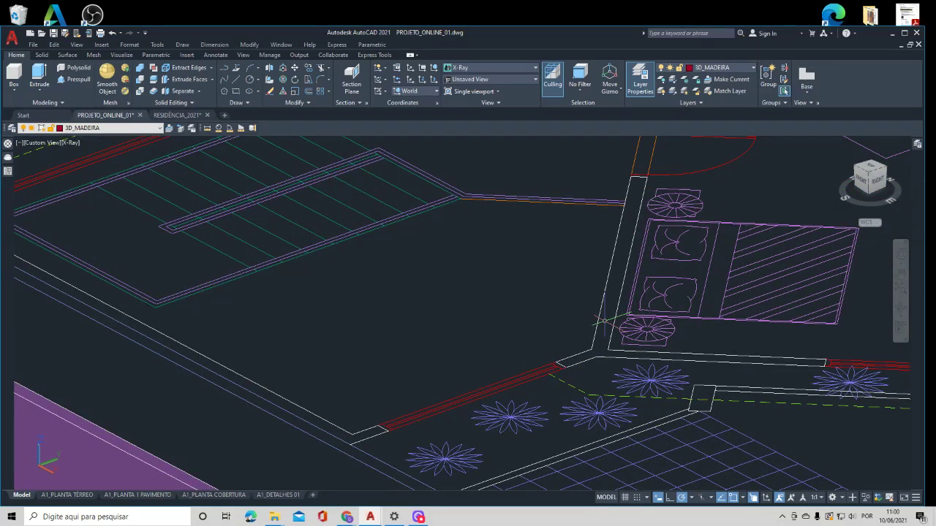
pyautogui.scroll(-4, 604, 321)
pyautogui.moveTo(593, 296); pyautogui.dragTo(514, 370, button='middle')
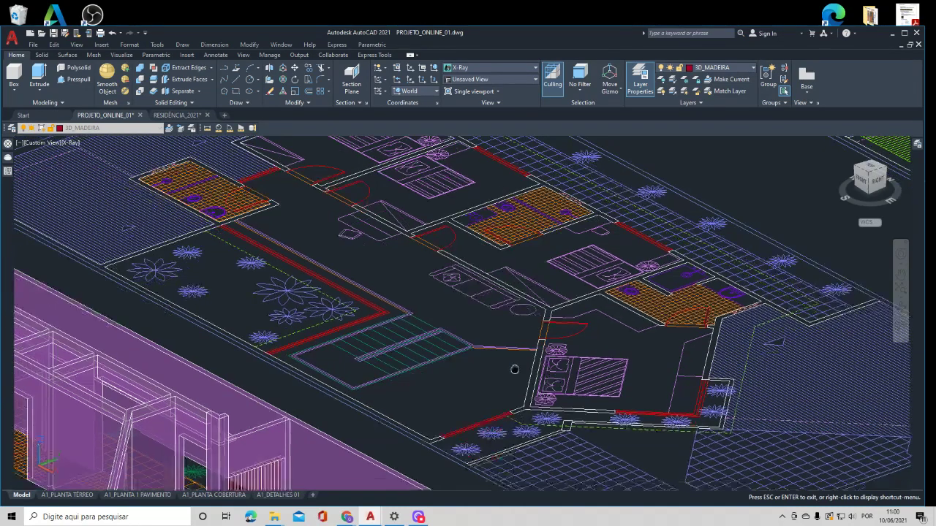
# - Make 3D_VIGAMENTO the current layer and start a polyline along the front bedroom's door wall from its inner corner
pyautogui.click(91, 127)
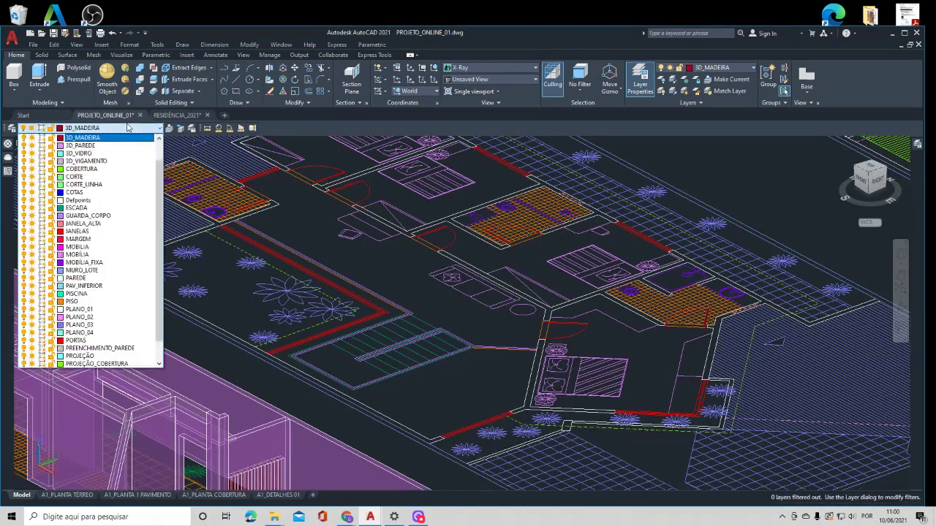
pyautogui.click(114, 165)
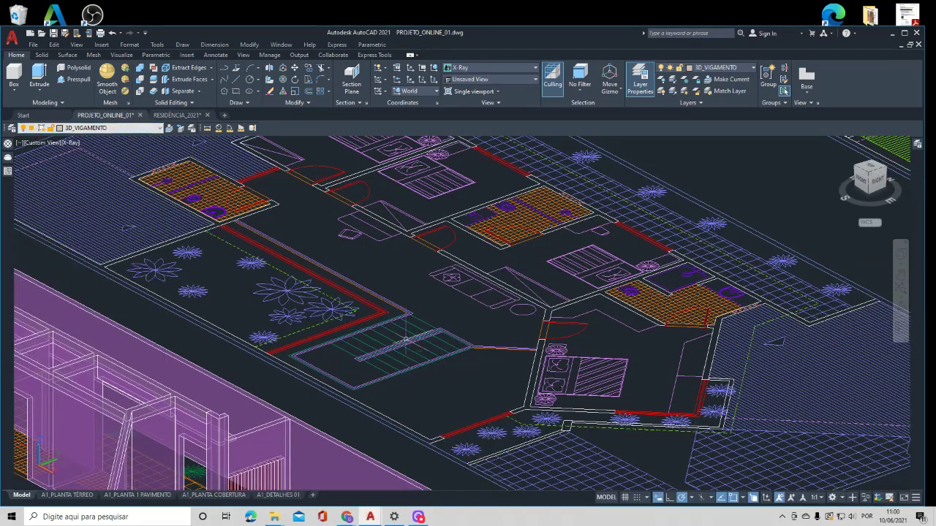
pyautogui.write('pl')
pyautogui.press('Return')
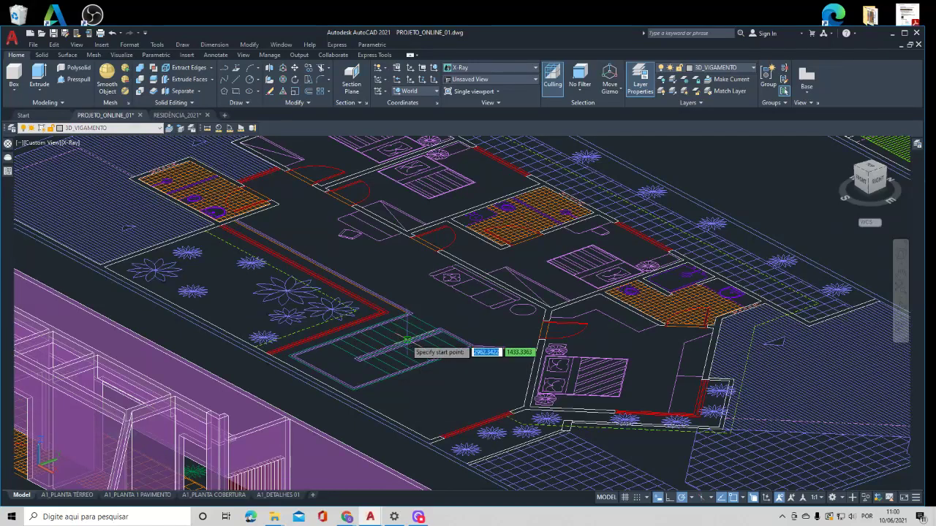
pyautogui.scroll(5, 406, 338)
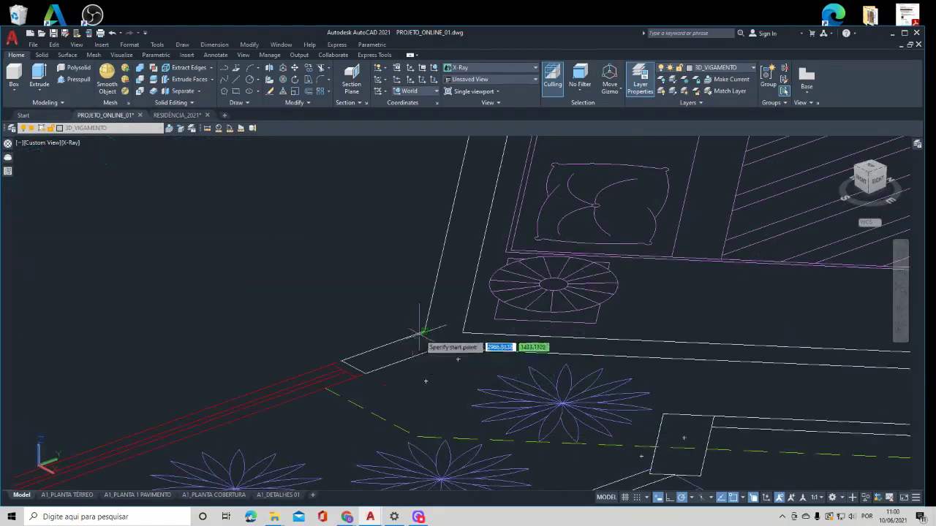
pyautogui.click(463, 334)
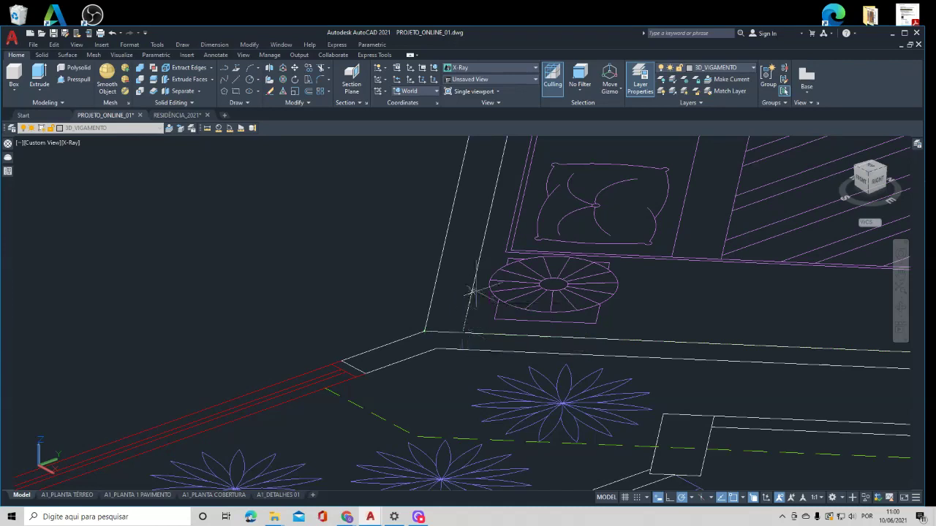
pyautogui.scroll(-5, 475, 289)
pyautogui.moveTo(497, 167); pyautogui.dragTo(470, 389, button='middle')
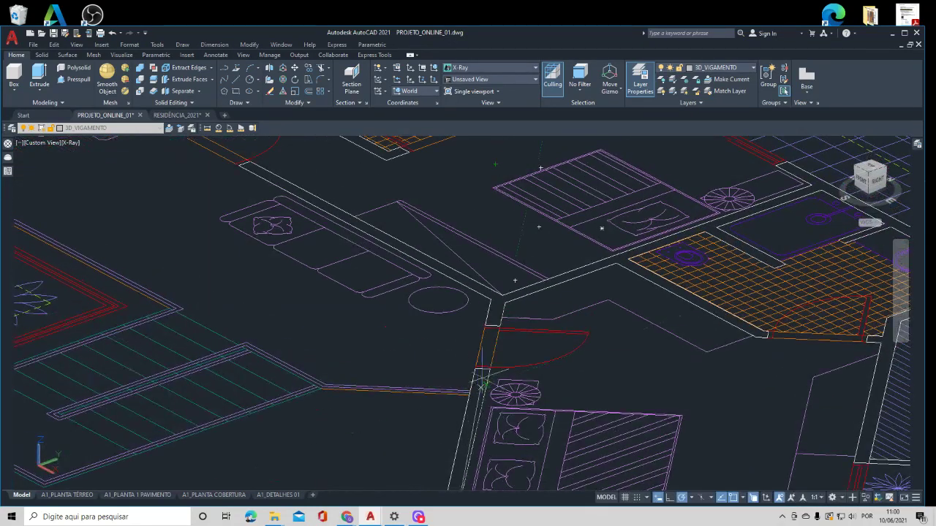
pyautogui.scroll(5, 512, 333)
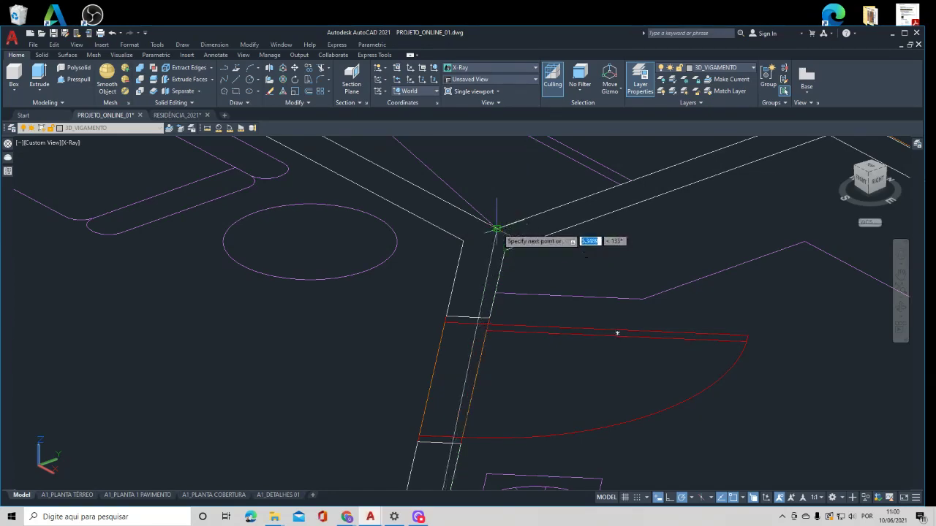
# - Continue the polyline along the corridor wall and around the wall corner beside the far bathroom
pyautogui.scroll(-4, 508, 234)
pyautogui.moveTo(511, 212); pyautogui.dragTo(530, 329, button='middle')
pyautogui.scroll(-5, 530, 329)
pyautogui.scroll(5, 443, 292)
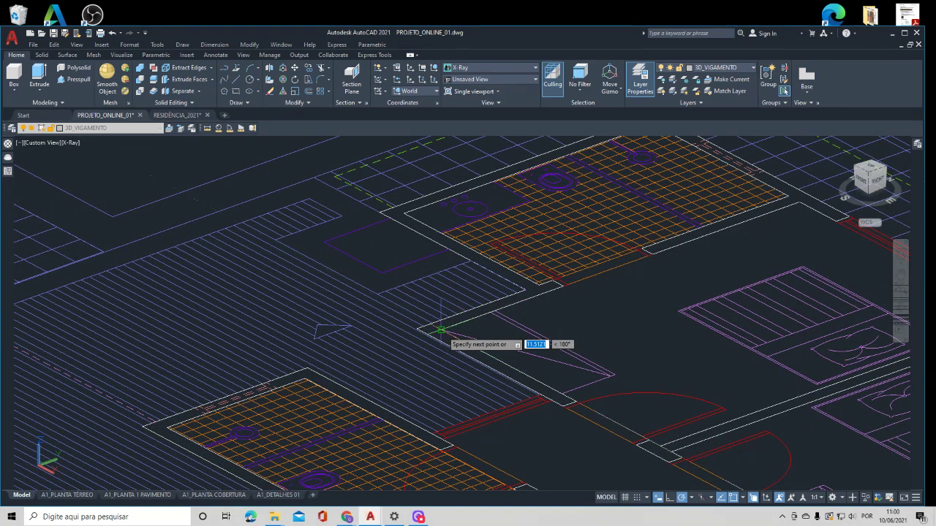
pyautogui.scroll(2, 501, 300)
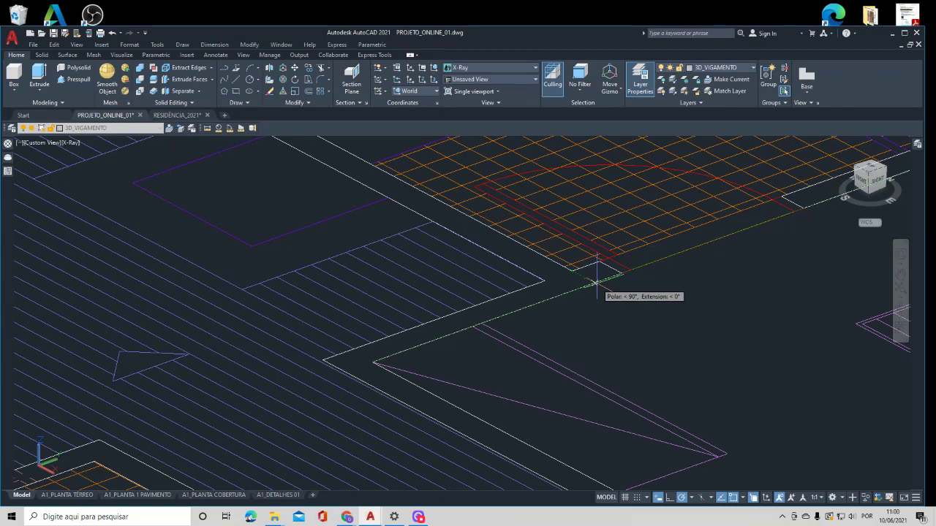
pyautogui.moveTo(461, 205); pyautogui.dragTo(622, 408, button='middle')
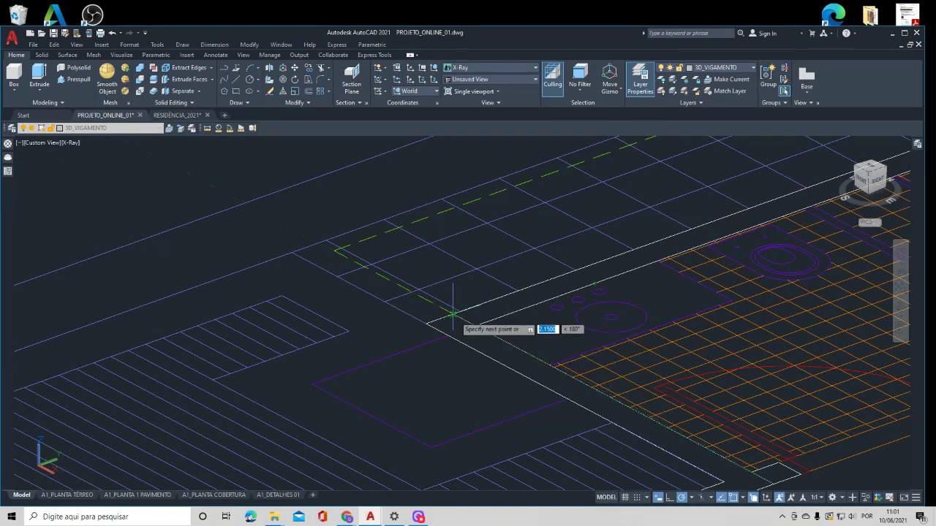
pyautogui.moveTo(553, 361); pyautogui.dragTo(456, 217, button='middle')
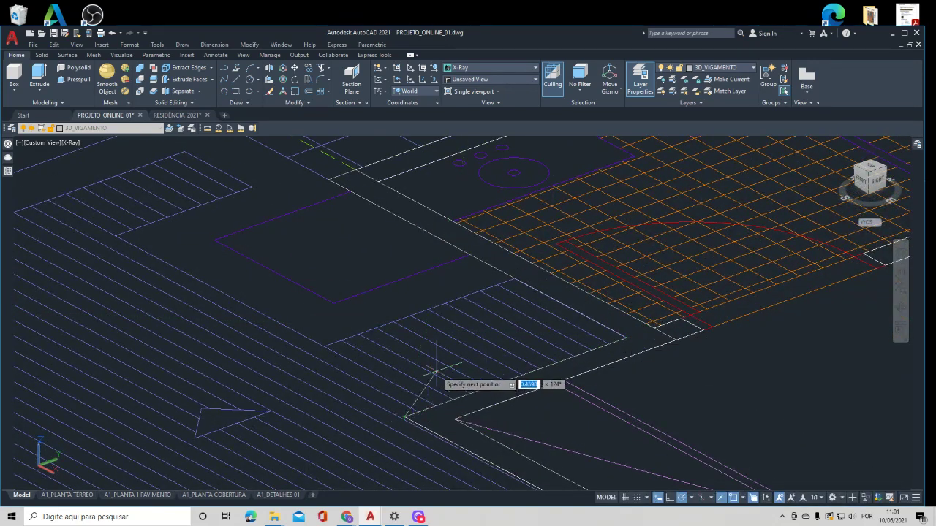
# - Trace the polyline back along the opposite face of the corridor and bedroom walls to complete the beam outline
pyautogui.scroll(-5, 436, 373)
pyautogui.moveTo(537, 392); pyautogui.dragTo(502, 299, button='middle')
pyautogui.scroll(2, 557, 350)
pyautogui.moveTo(557, 349); pyautogui.dragTo(473, 300, button='middle')
pyautogui.scroll(3, 610, 362)
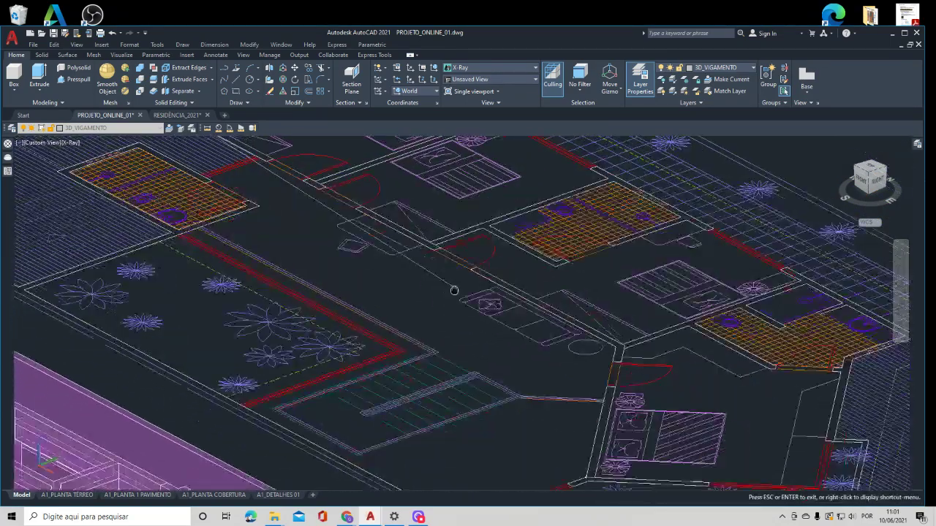
pyautogui.click(616, 332)
pyautogui.moveTo(573, 385); pyautogui.dragTo(545, 195, button='middle')
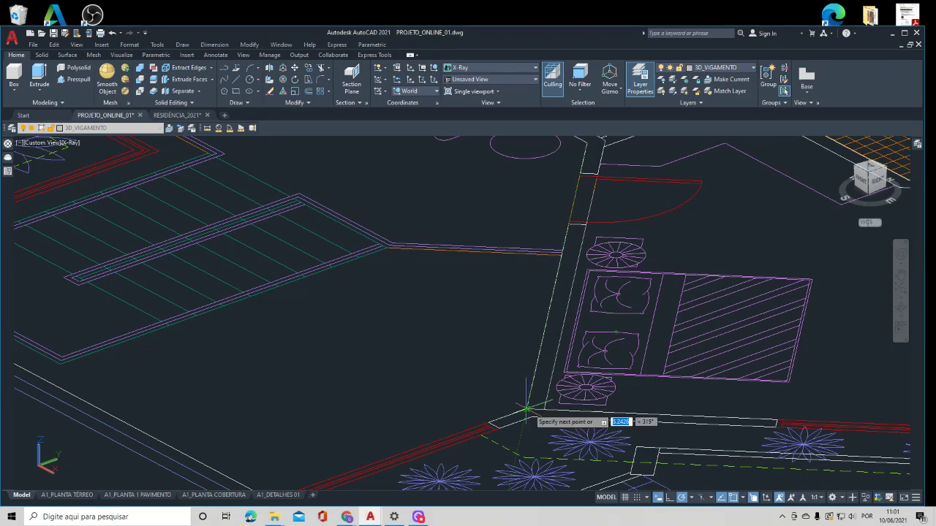
pyautogui.scroll(-3, 521, 296)
pyautogui.moveTo(521, 297); pyautogui.dragTo(458, 347, button='middle')
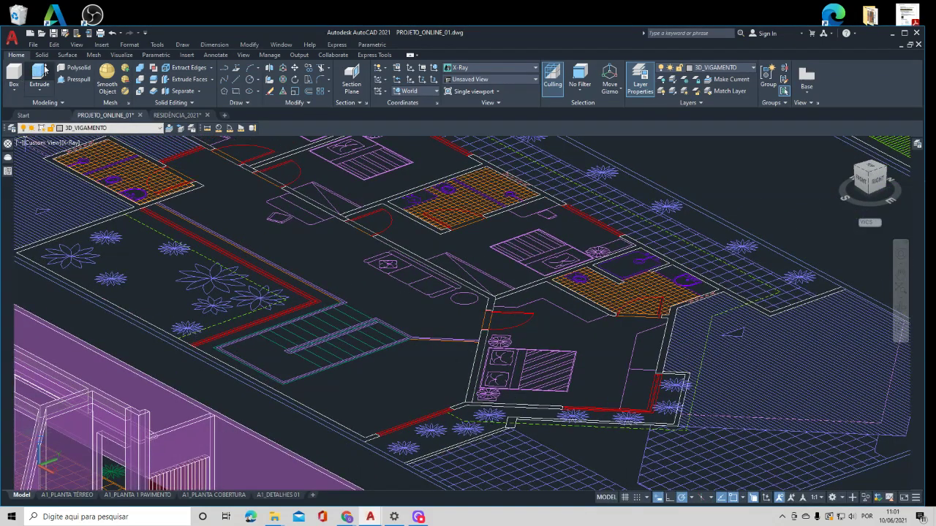
pyautogui.click(458, 363)
pyautogui.press('Escape')
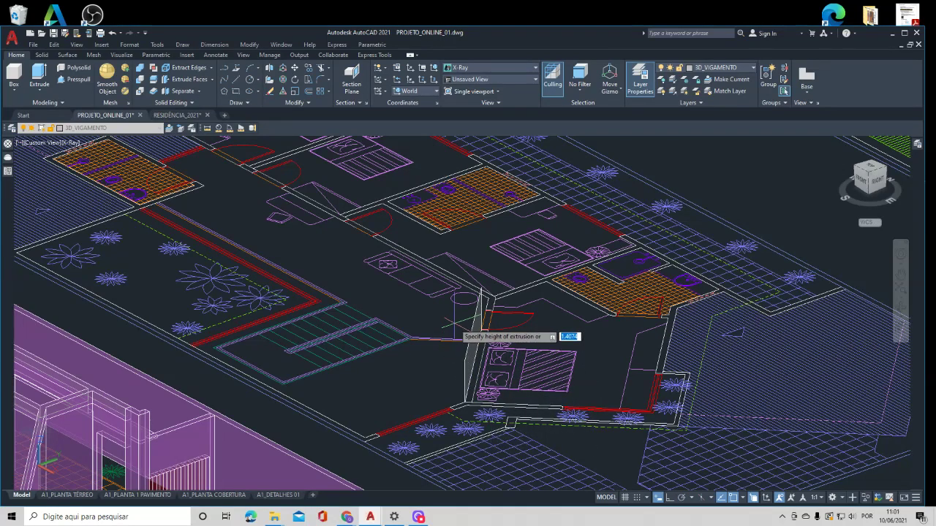
pyautogui.press('Escape')
# - Extrude the closed beam outline along the upper-floor corridor and front bedroom walls to a height of 0.3
pyautogui.press('space')
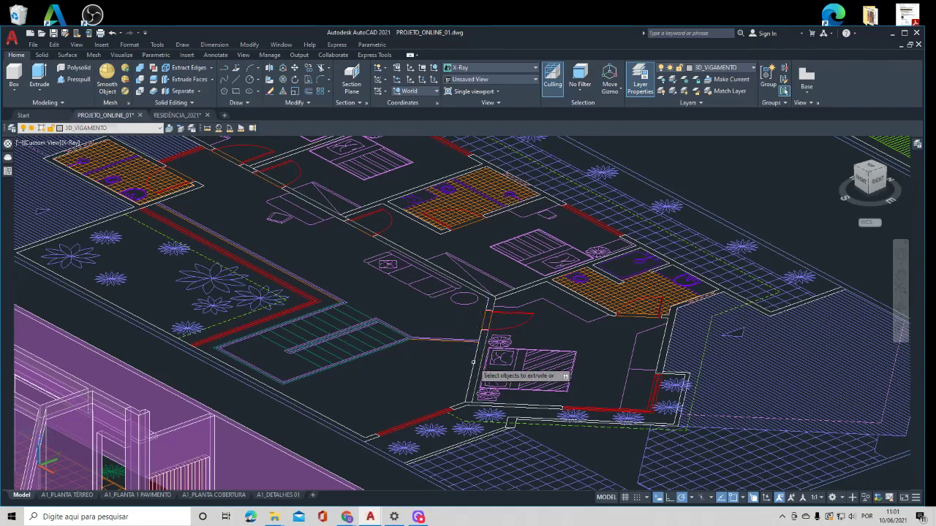
pyautogui.click(476, 367)
pyautogui.press('space')
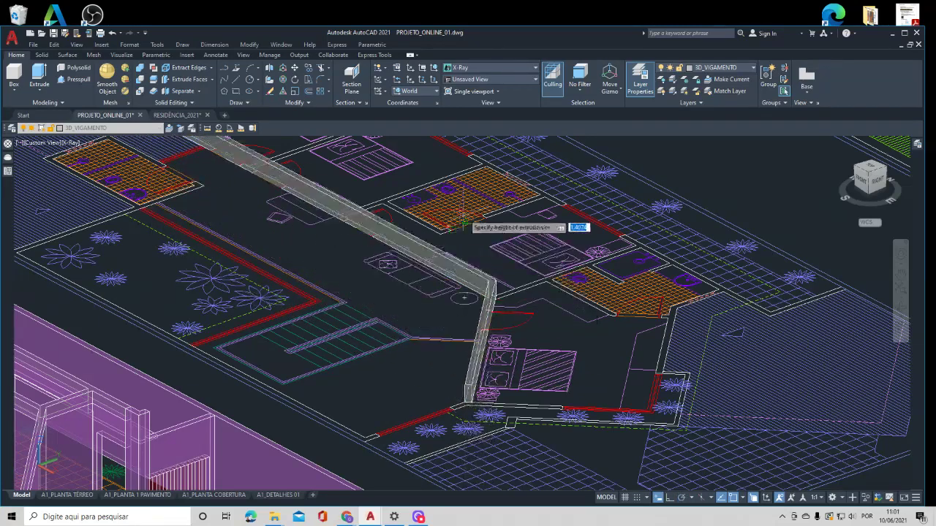
pyautogui.click(453, 212)
pyautogui.press('space')
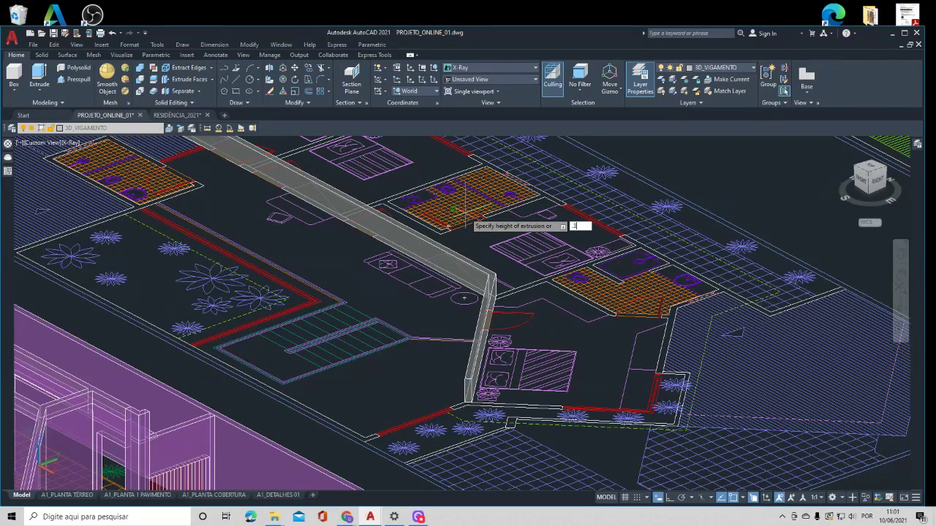
pyautogui.write('3')
pyautogui.press('Return')
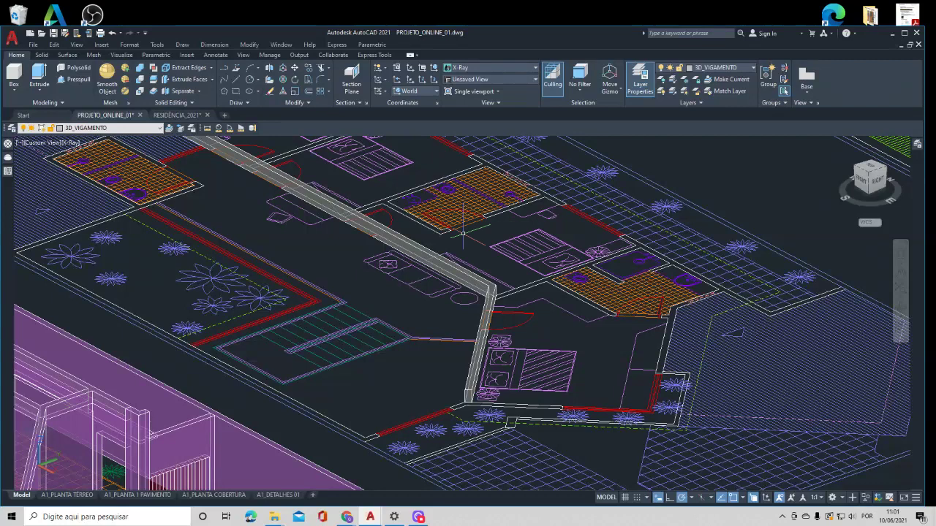
# - Move the extruded beam from the upper-floor plan onto the 3D house, snapping its front end's top corner to the front wall's beam corner
pyautogui.scroll(-5, 462, 233)
pyautogui.scroll(3, 418, 301)
pyautogui.moveTo(418, 301); pyautogui.dragTo(520, 279, button='middle')
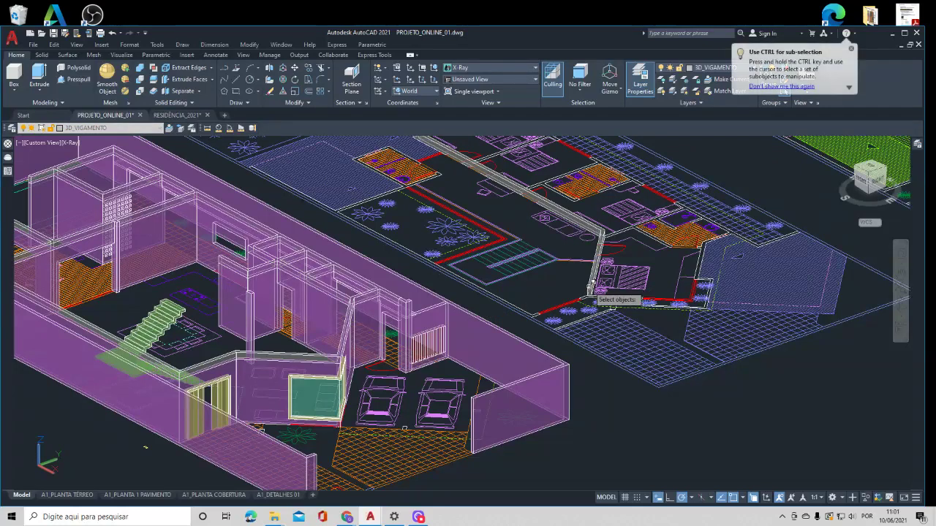
pyautogui.scroll(5, 582, 286)
pyautogui.scroll(2, 594, 314)
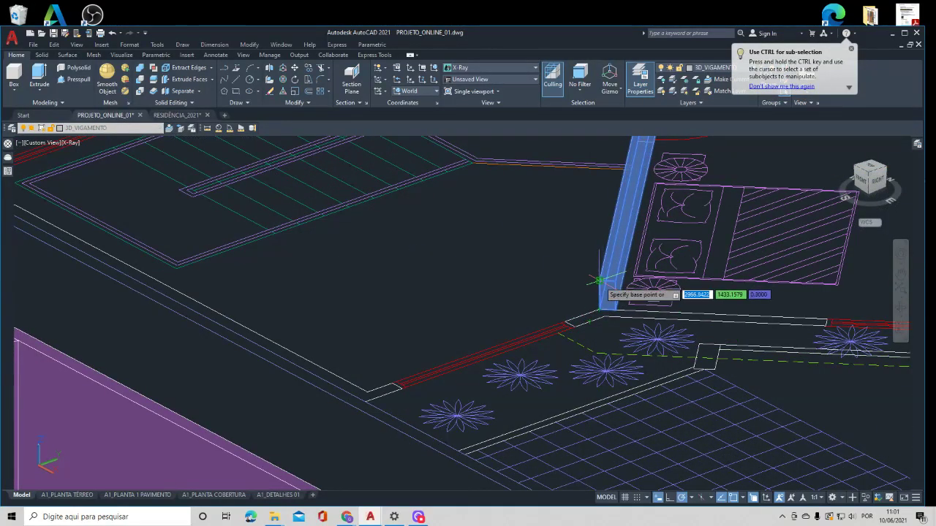
pyautogui.click(598, 286)
pyautogui.scroll(-3, 561, 245)
pyautogui.scroll(-2, 561, 245)
pyautogui.scroll(6, 351, 296)
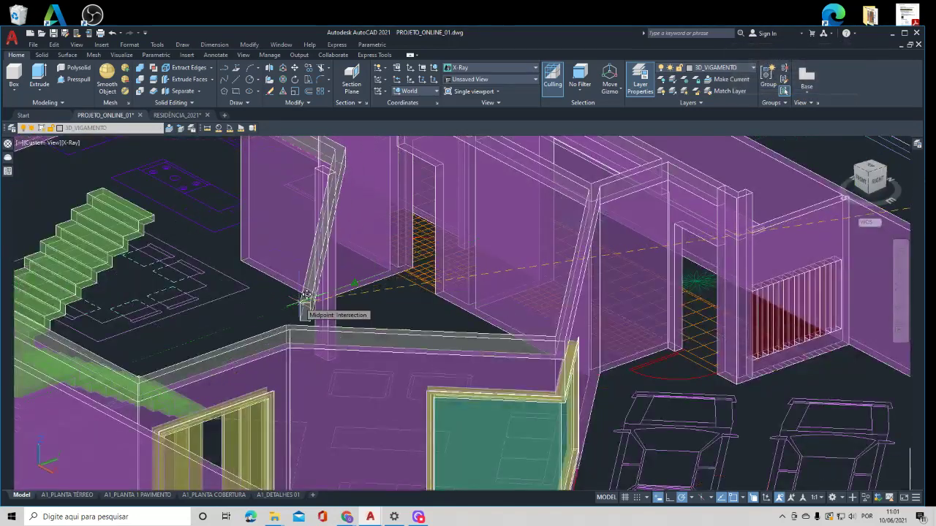
pyautogui.click(292, 321)
pyautogui.moveTo(305, 218); pyautogui.dragTo(464, 350, button='middle')
pyautogui.scroll(-4, 448, 345)
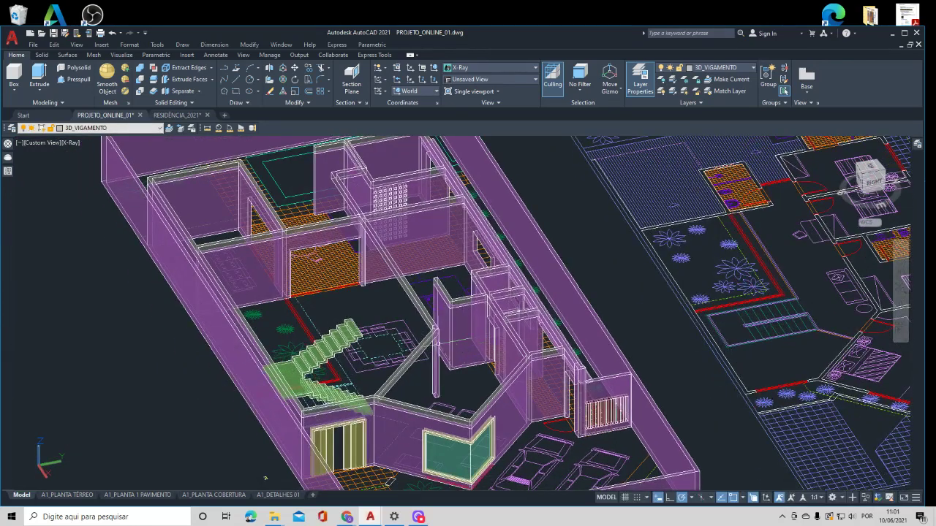
pyautogui.moveTo(389, 320); pyautogui.dragTo(409, 310, button='middle')
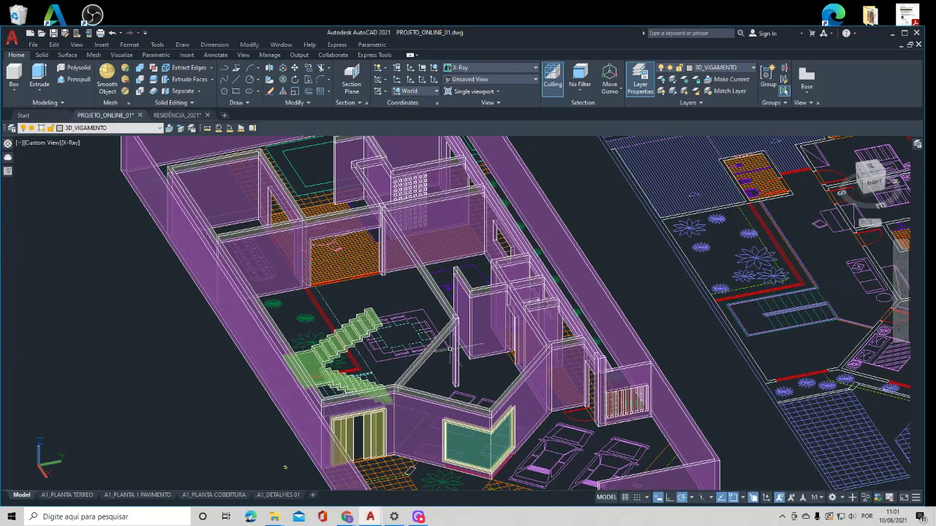